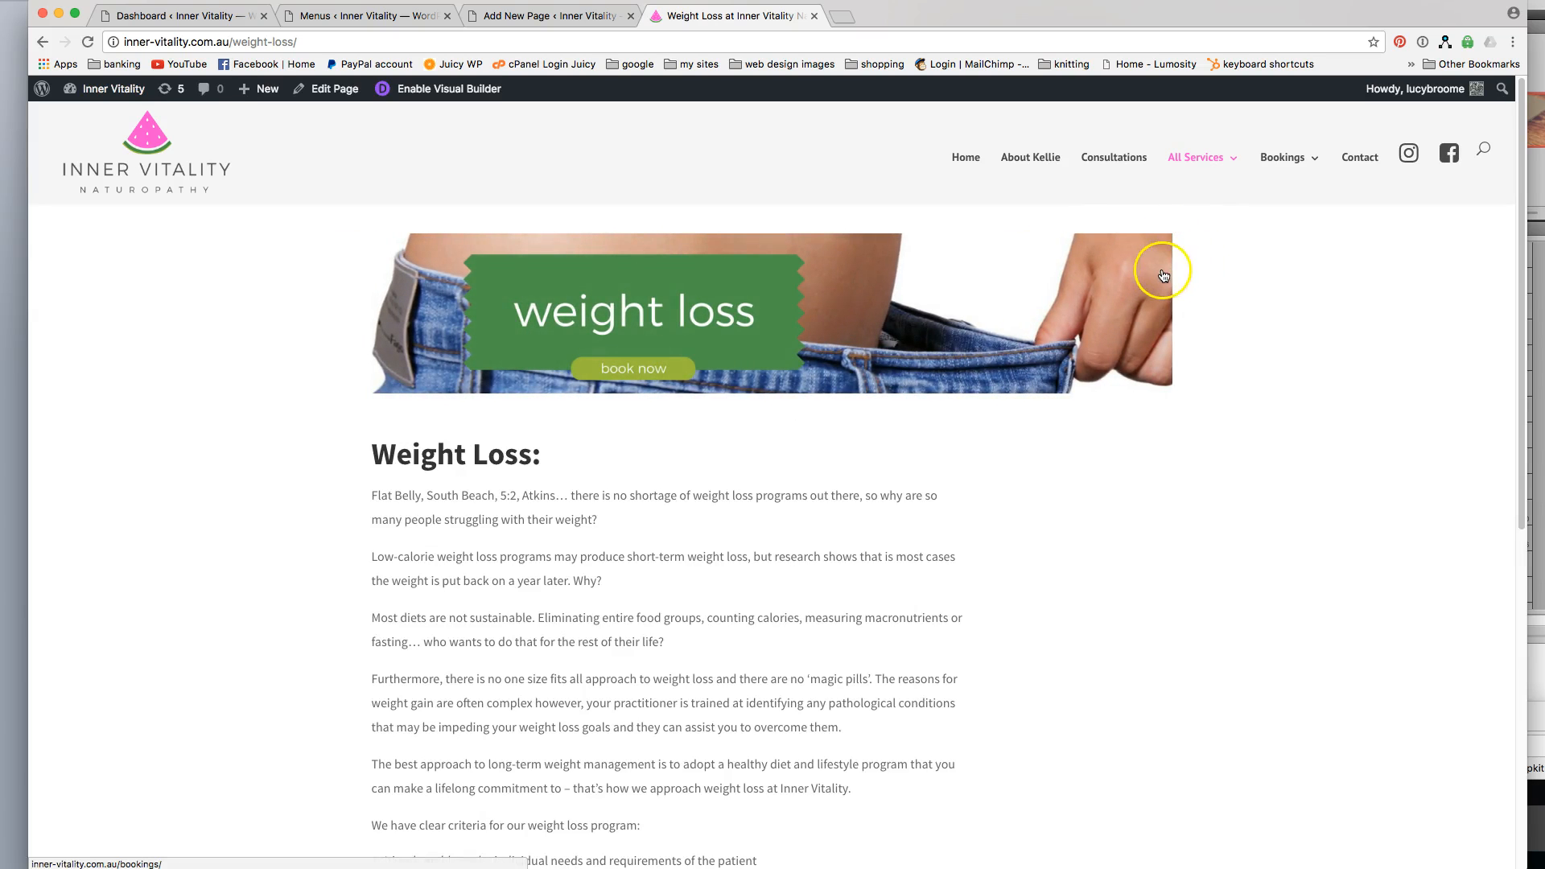
Review the layout of the site's existing Weight Loss and Detox Programs service pages, including their banners and text.
scroll(943, 515, "down", 5)
scroll(943, 525, "down", 3)
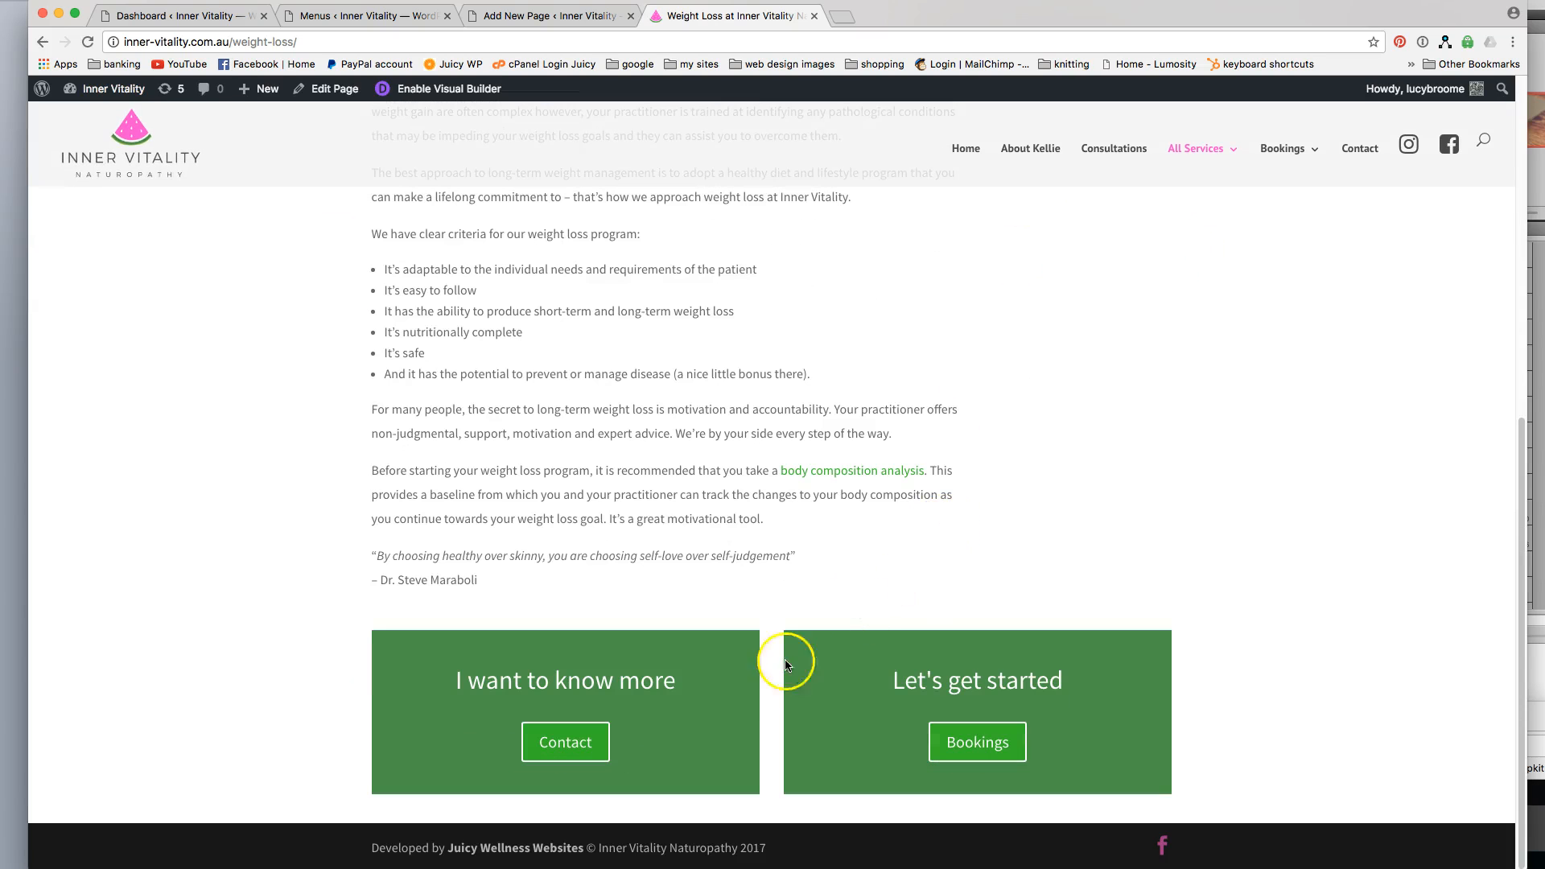
scroll(832, 669, "up", 7)
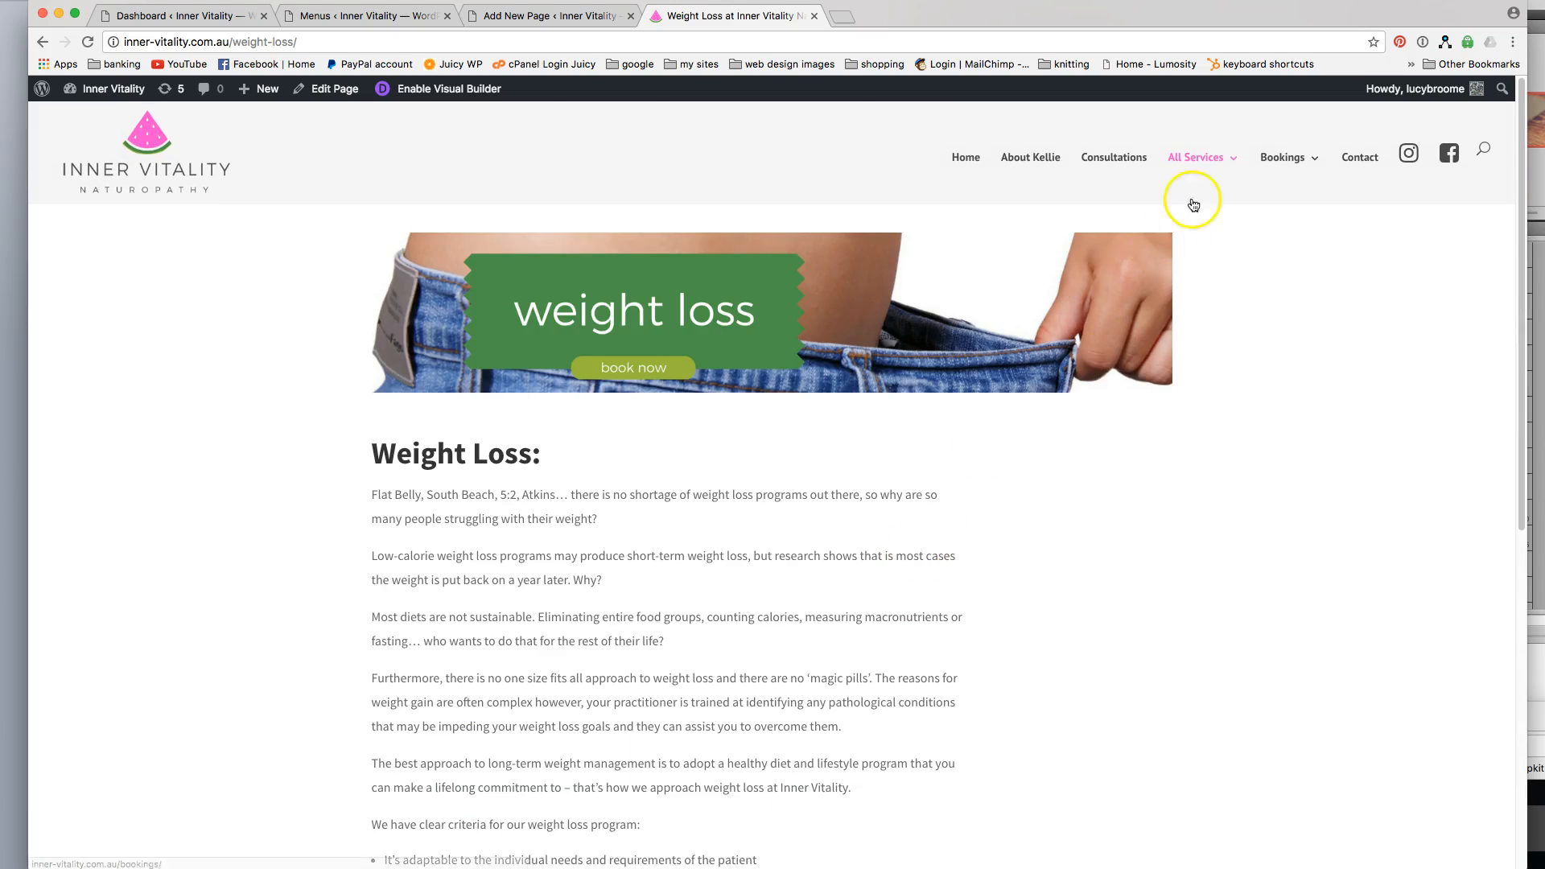
mouse_move(1197, 160)
left_click(1212, 250)
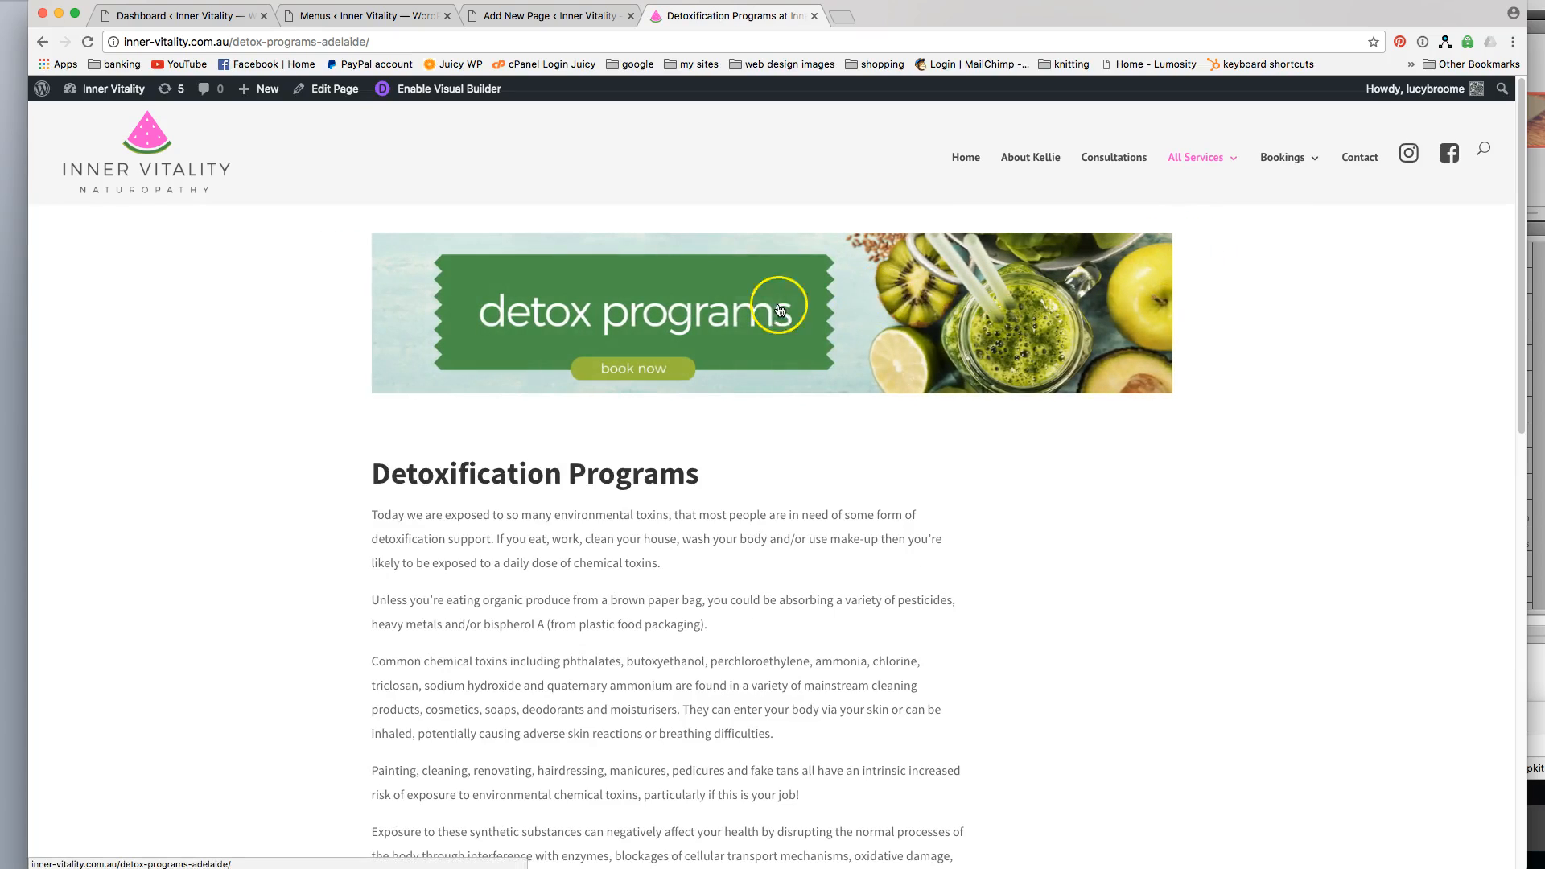
scroll(1094, 554, "down", 10)
scroll(1094, 554, "up", 6)
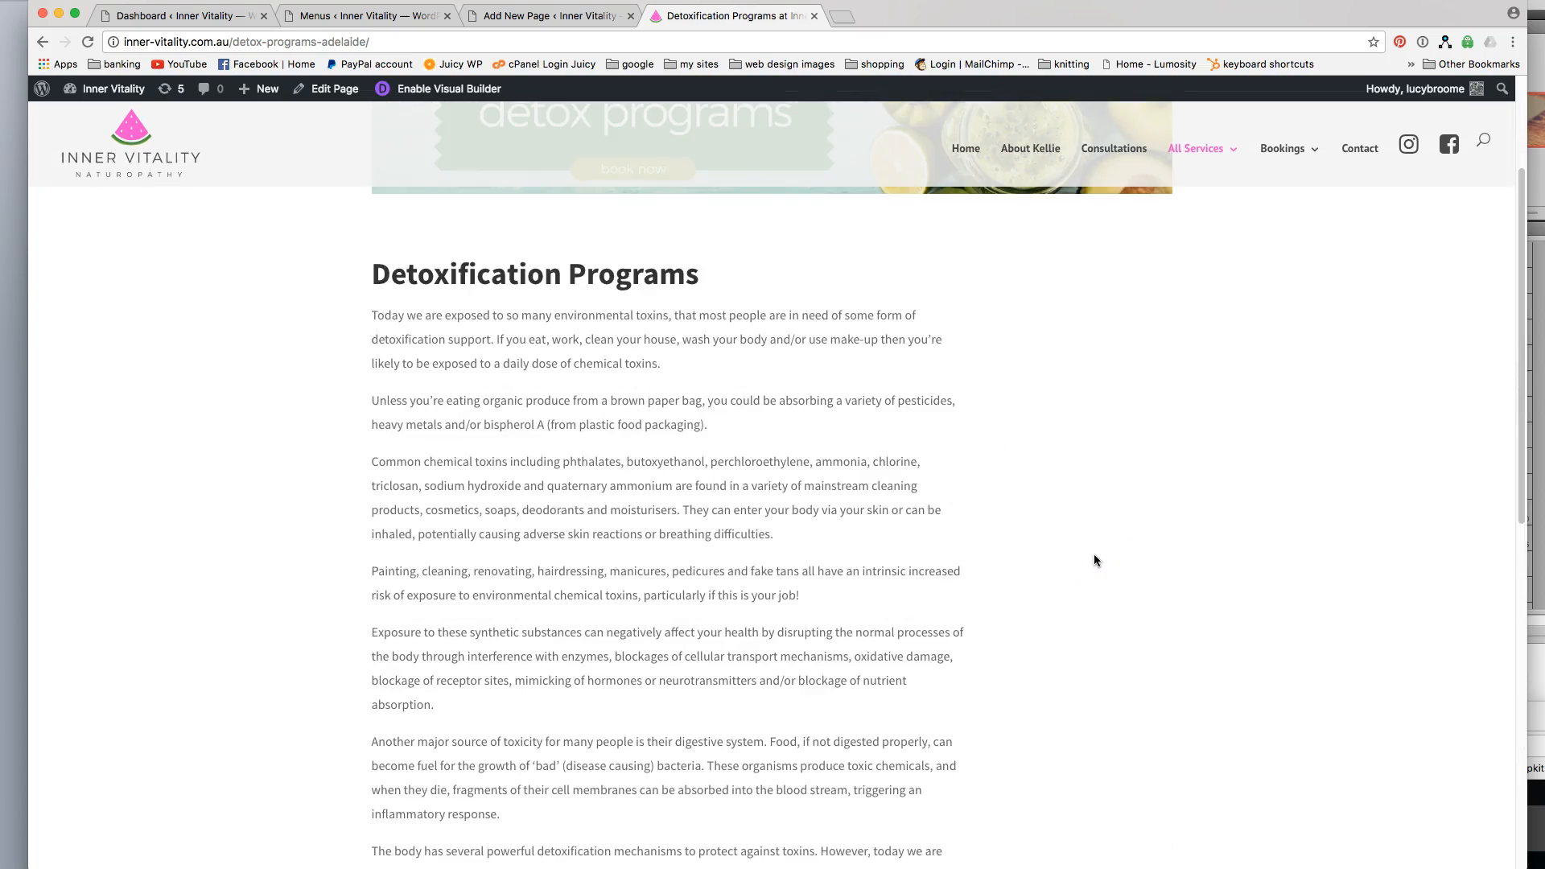
scroll(1094, 560, "up", 3)
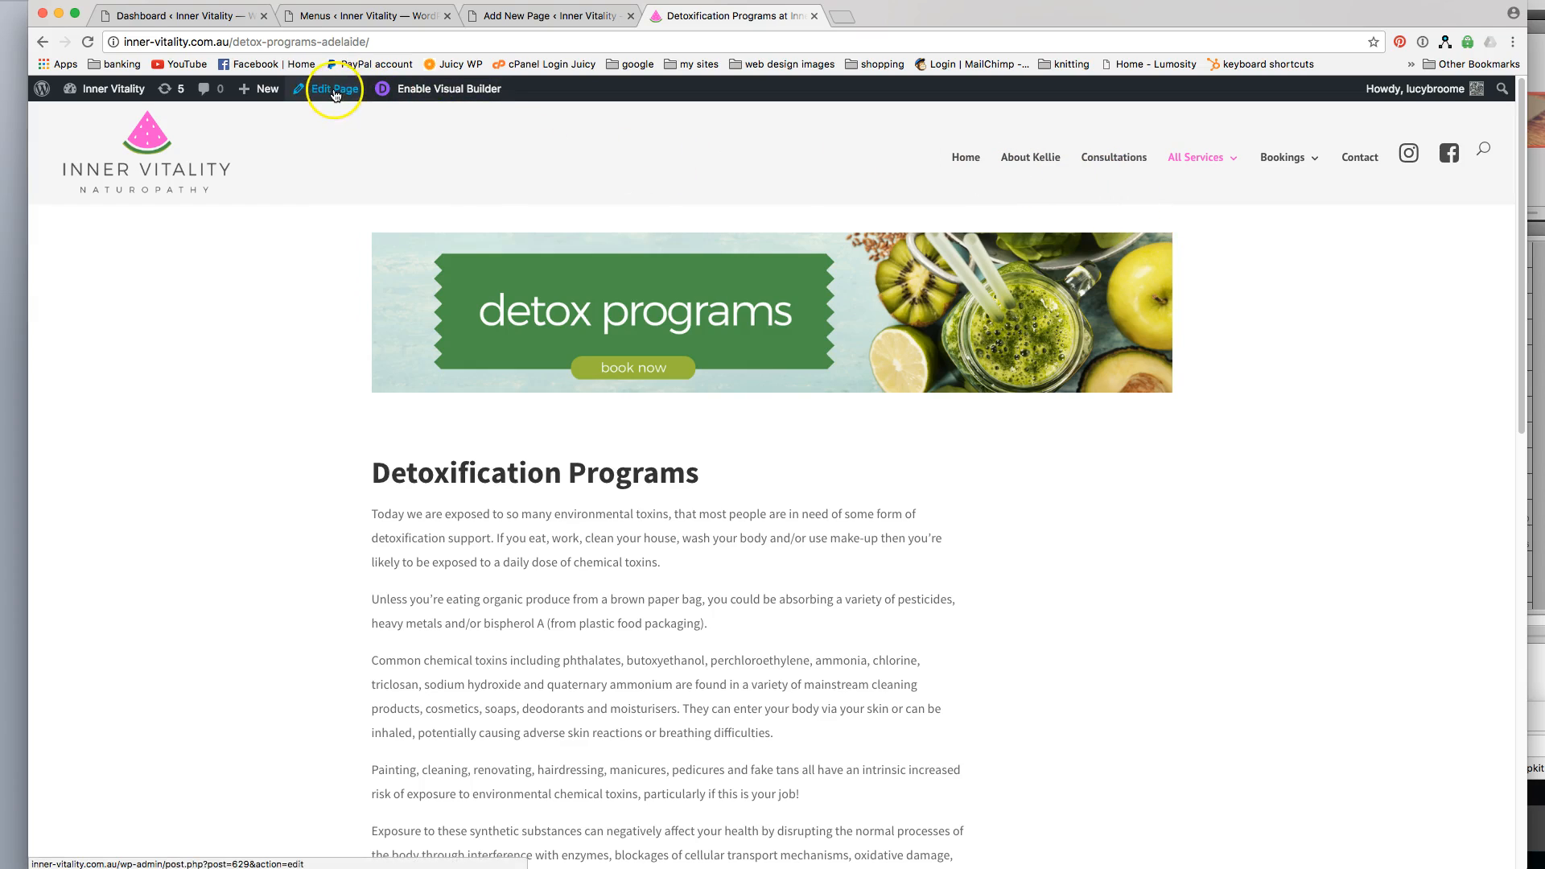
Go to the site's admin dashboard and create a new page titled "Privacy Policy".
mouse_move(264, 97)
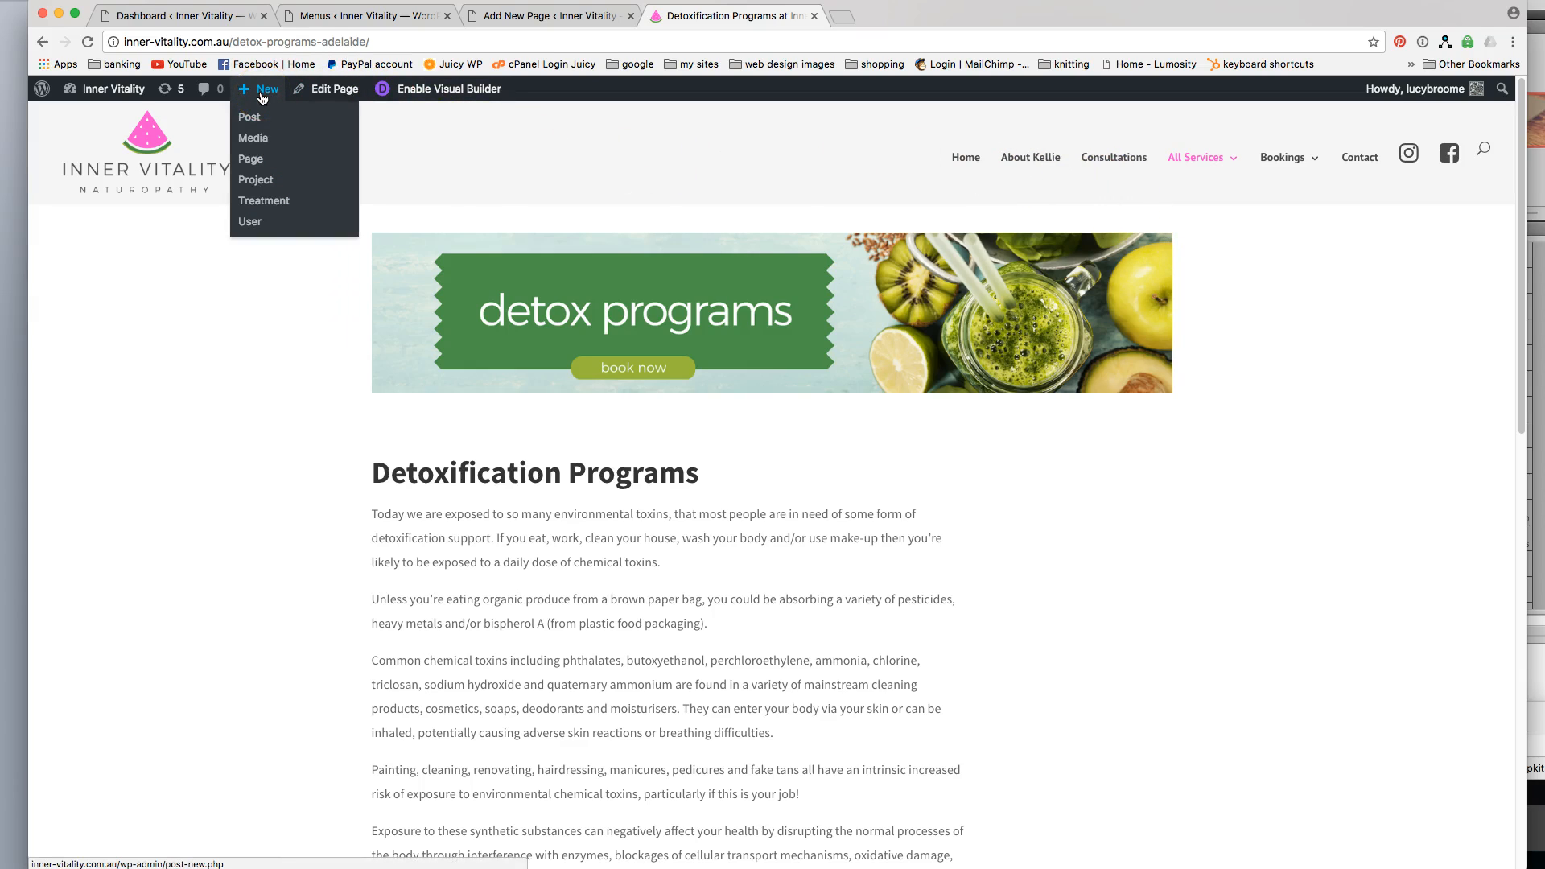
left_click(256, 97)
mouse_move(108, 95)
left_click(94, 120)
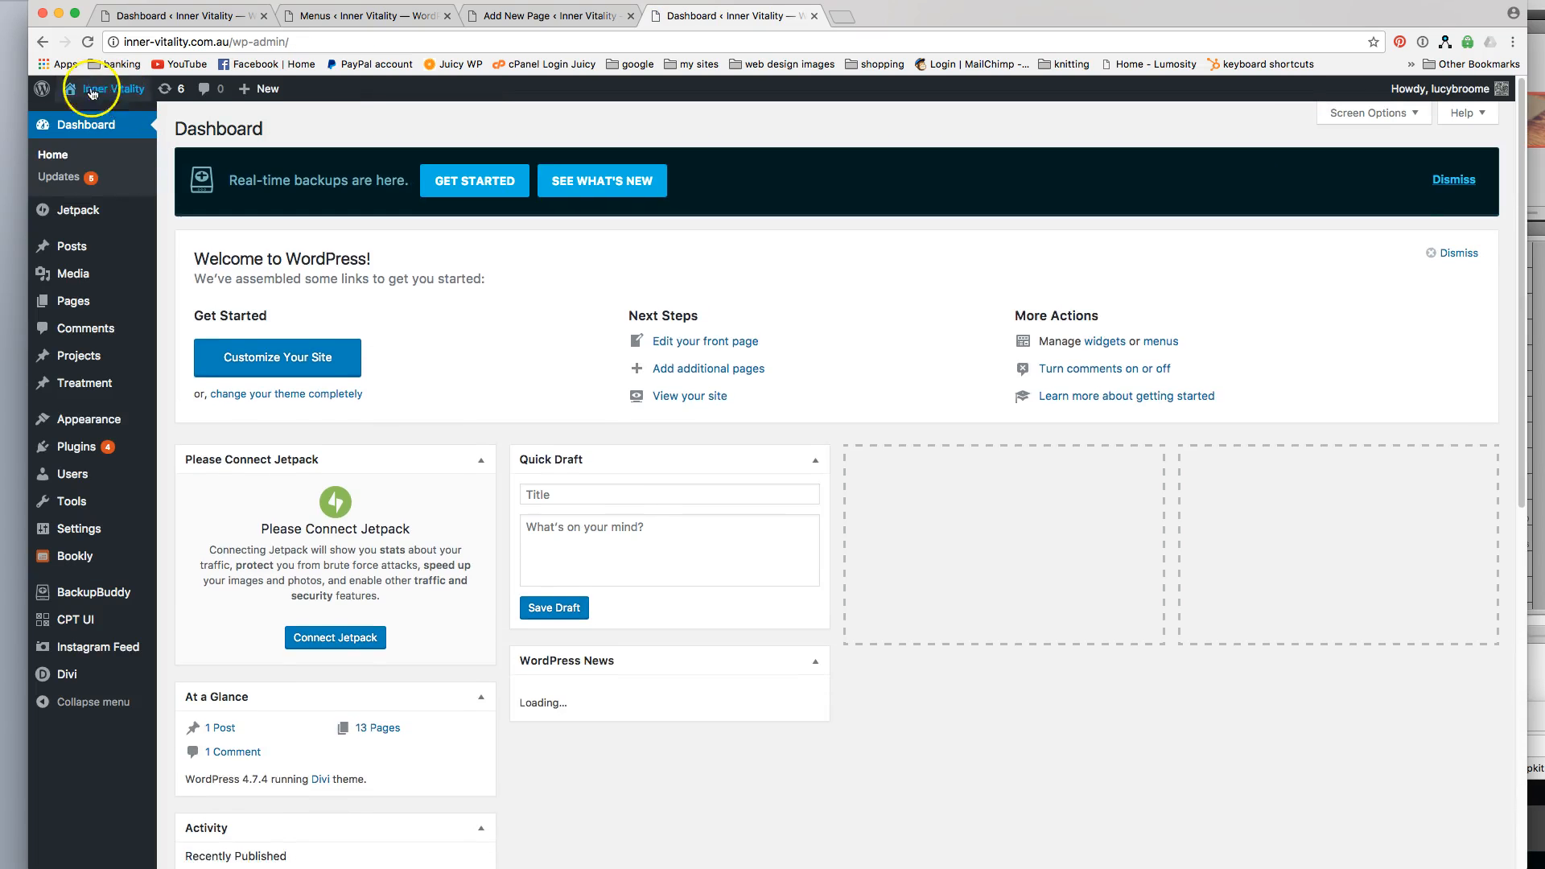
mouse_move(76, 304)
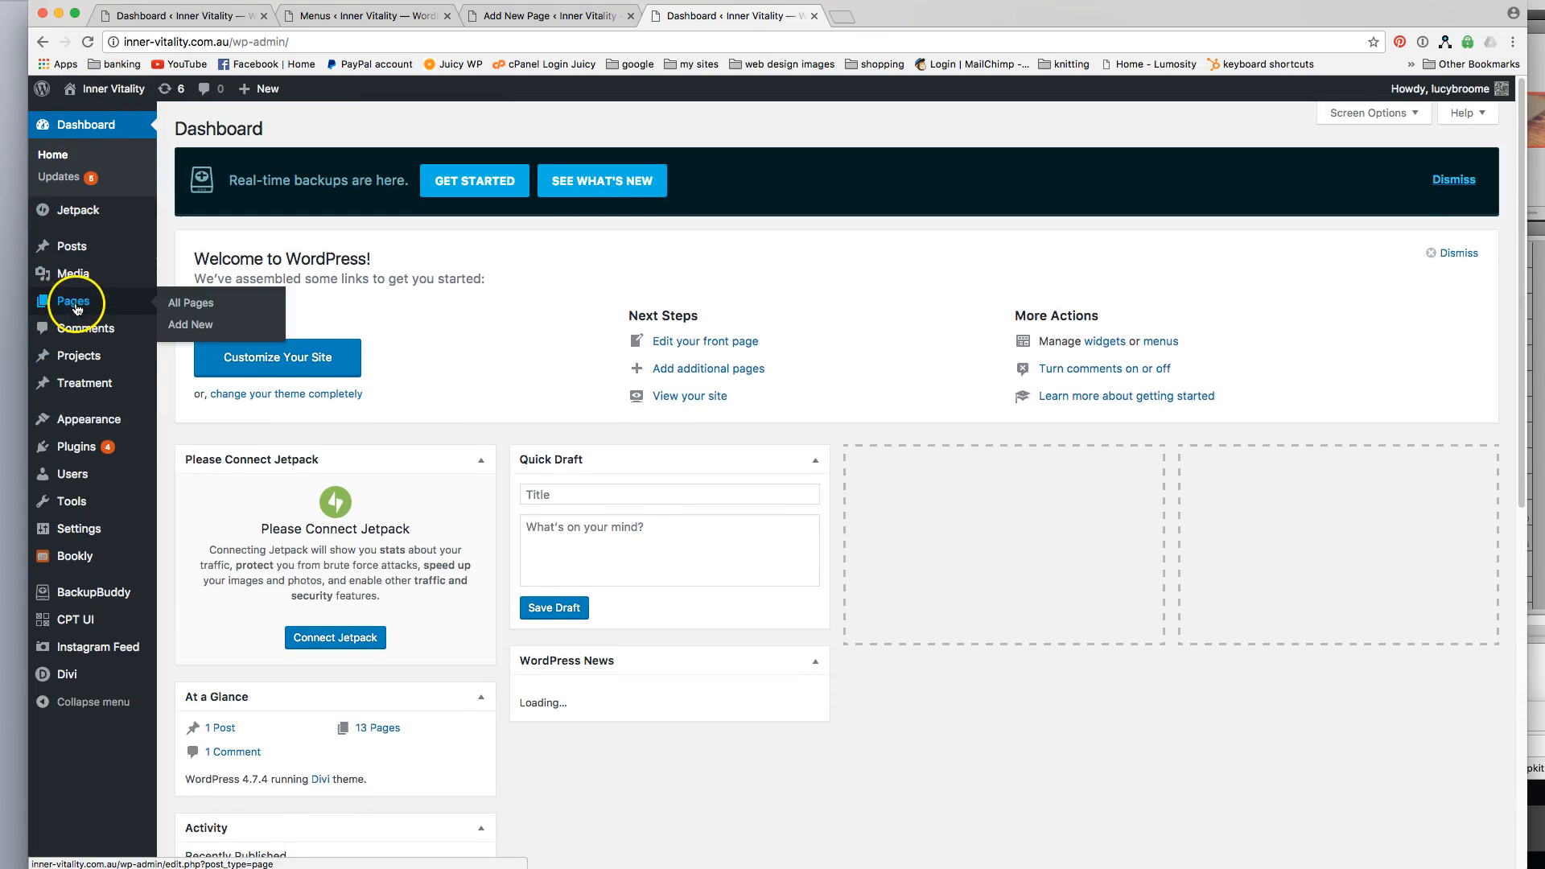
left_click(188, 326)
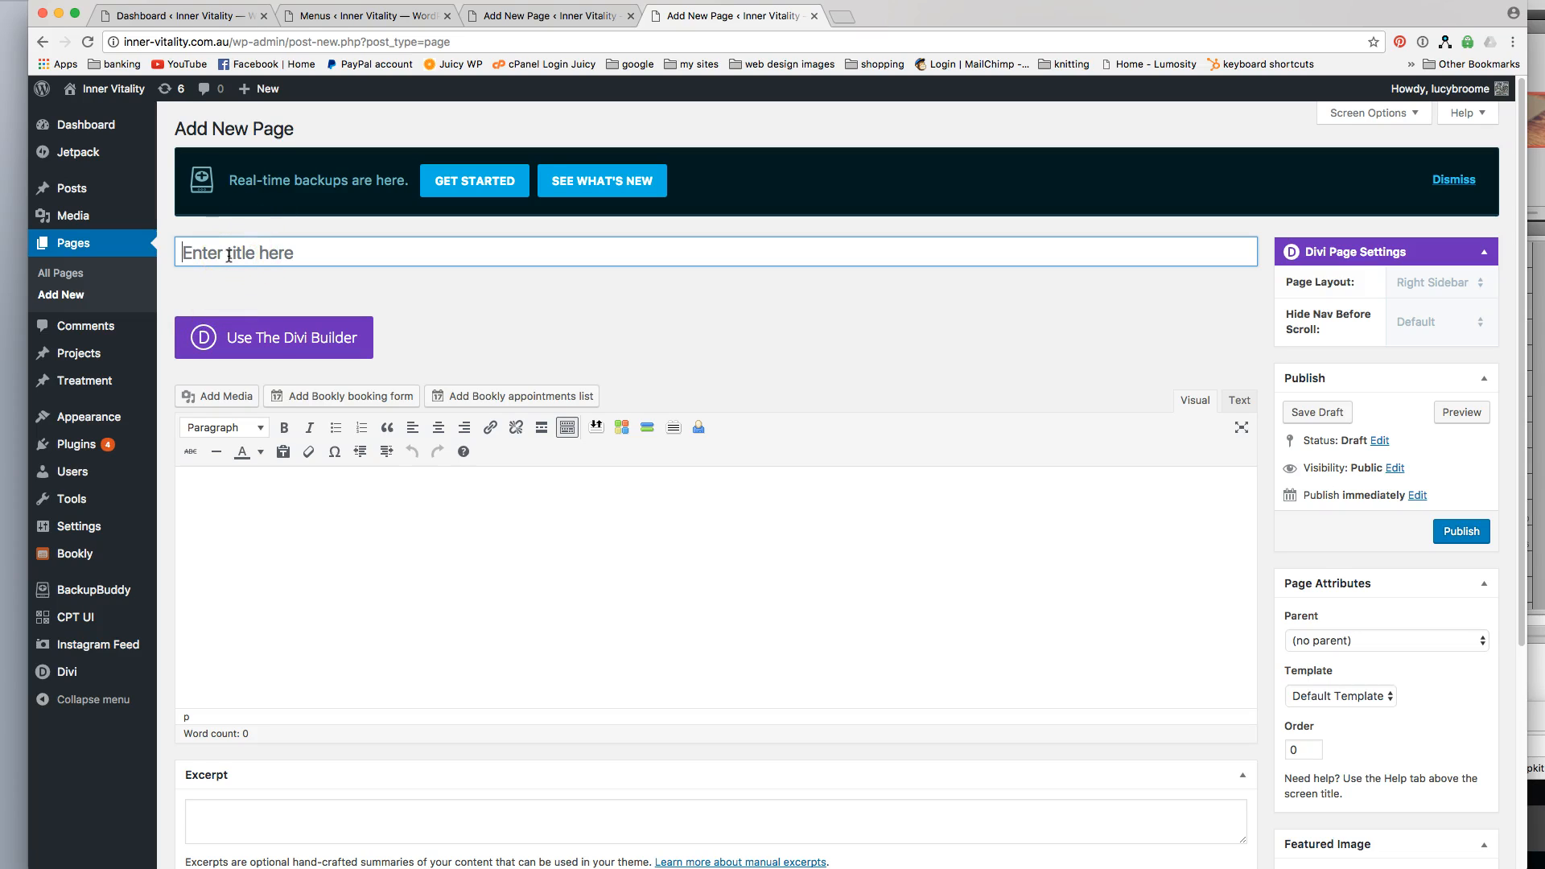
type("Privacy Policy")
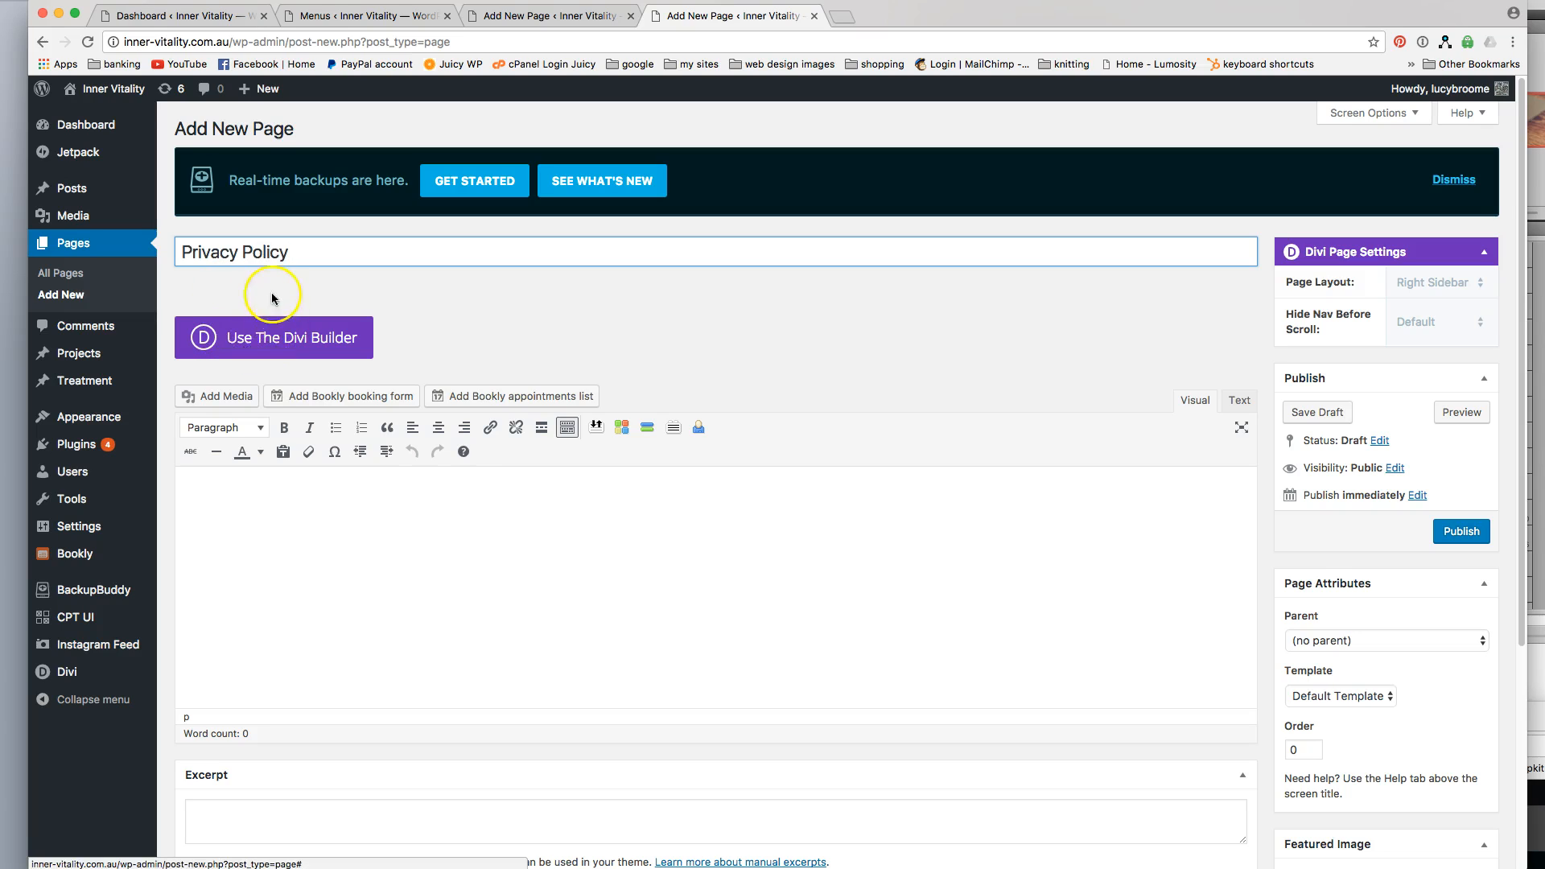
Turn on the Divi Builder for the page and give the first row a single full-width column.
left_click(279, 344)
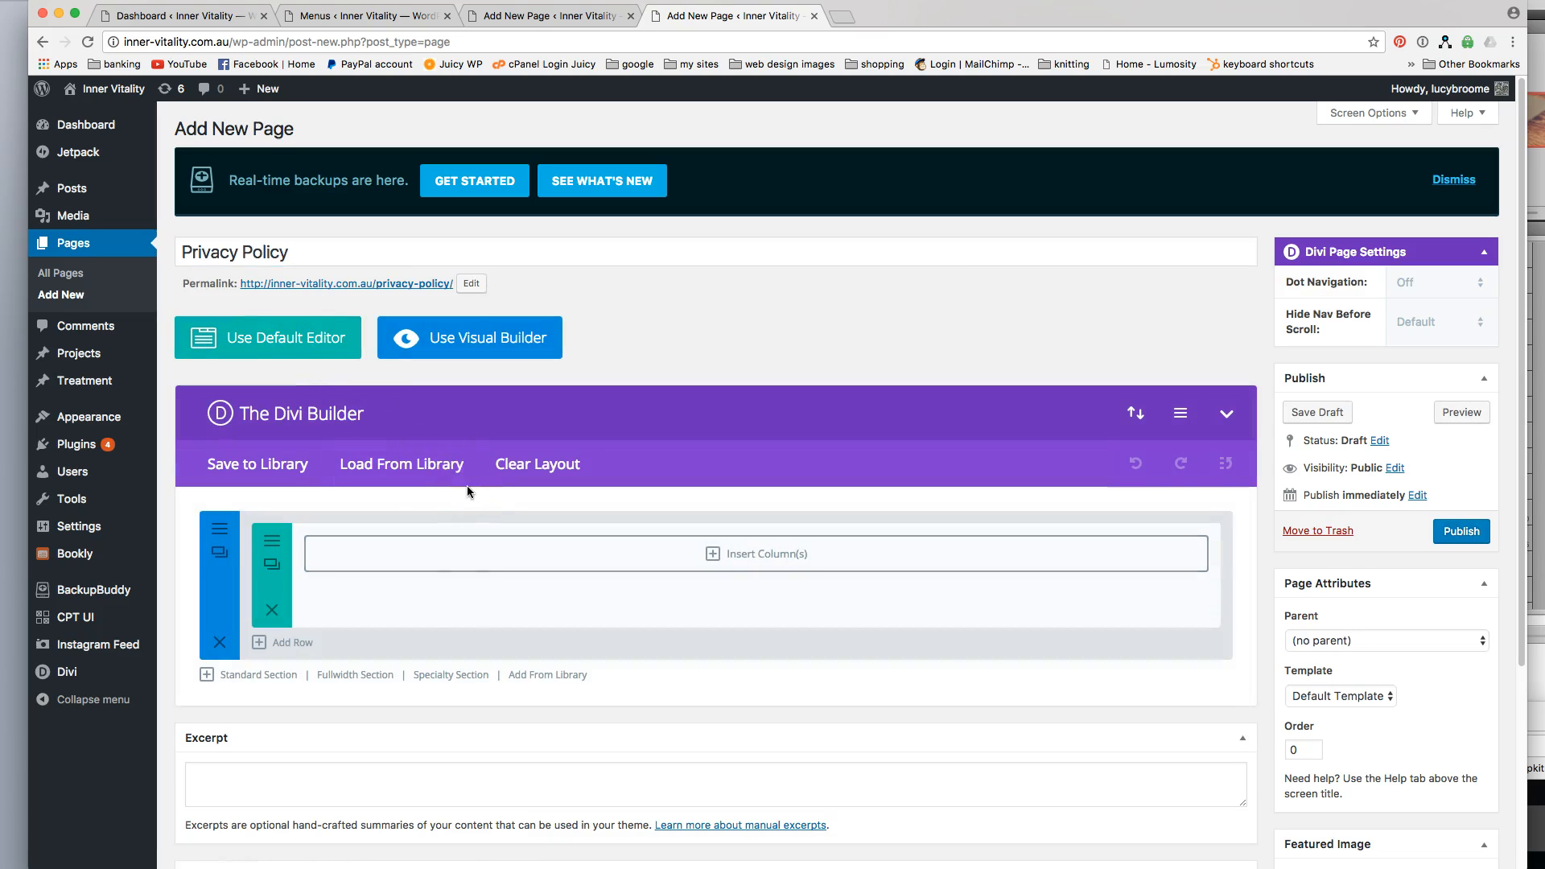
left_click(454, 550)
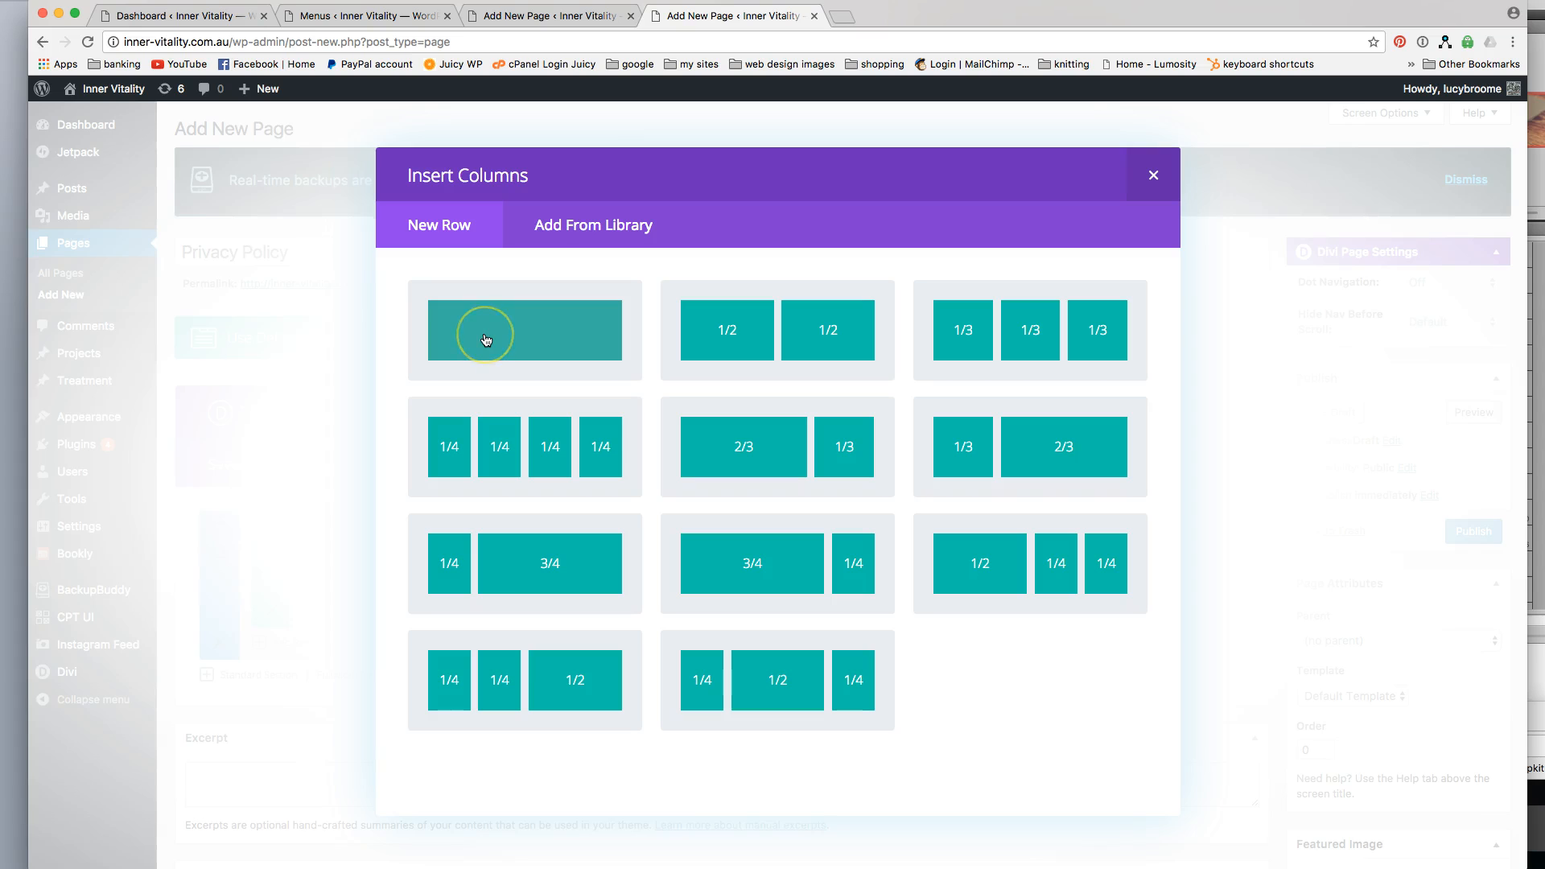
left_click(485, 338)
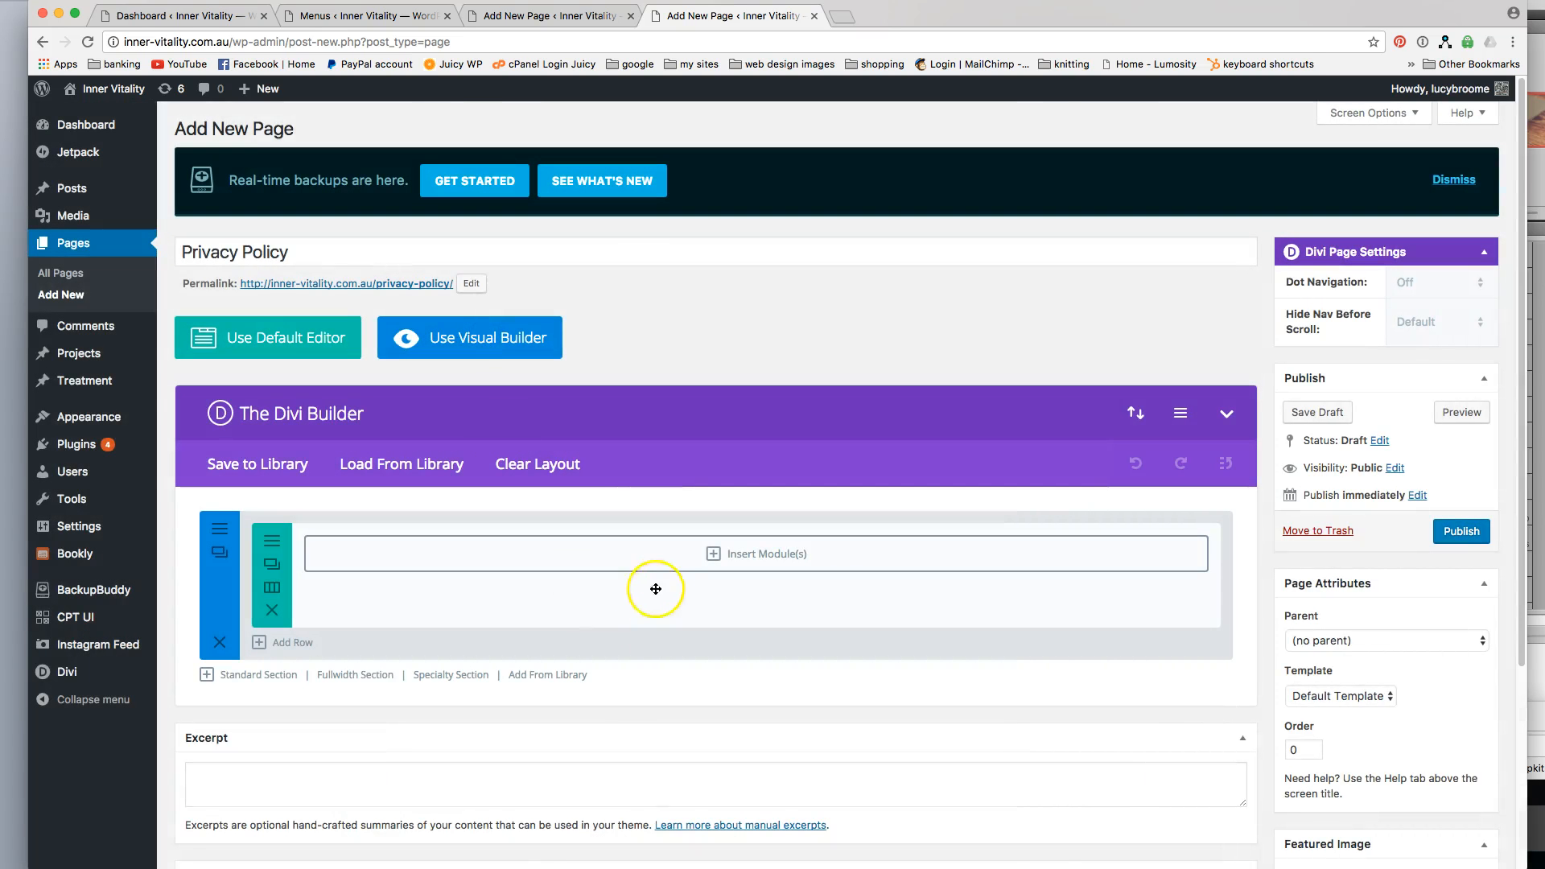
Insert an Image module into the full-width row.
left_click(690, 557)
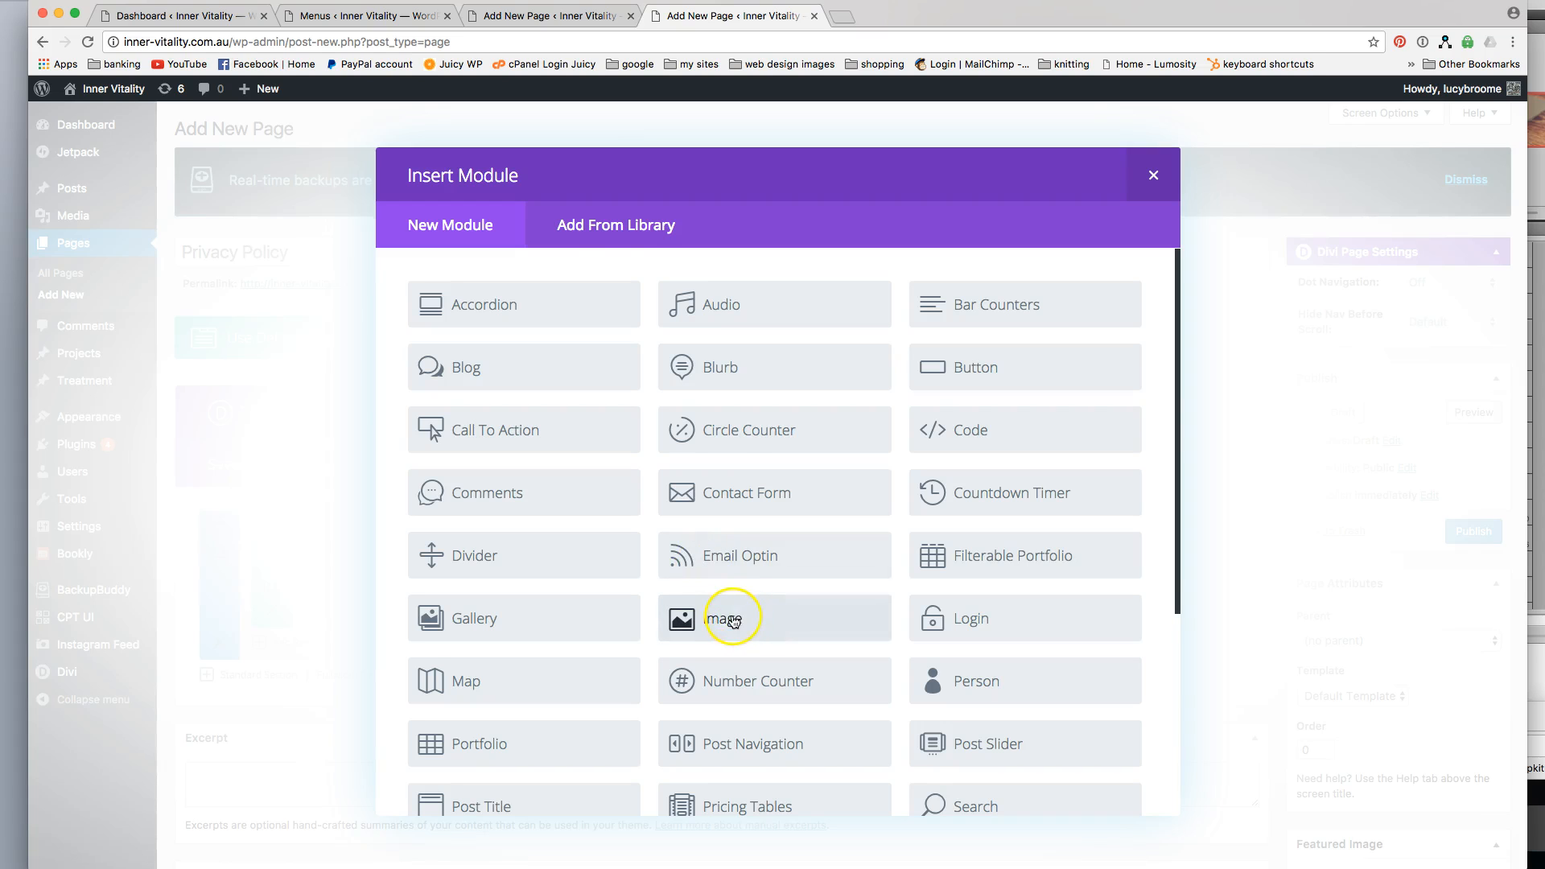
scroll(800, 524, "down", 5)
scroll(800, 524, "up", 5)
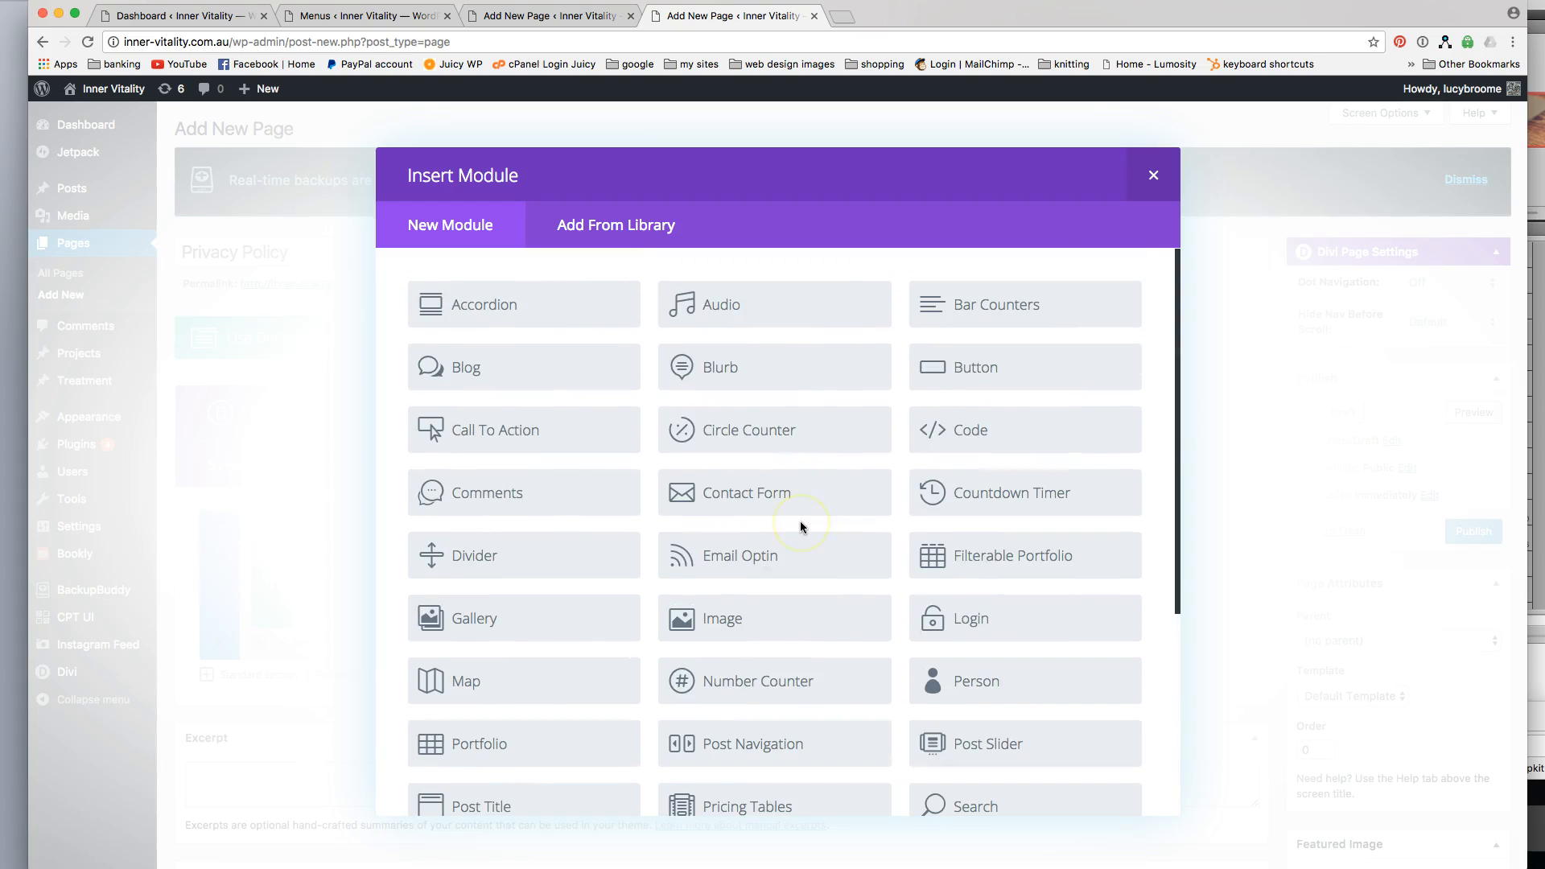
scroll(800, 520, "down", 5)
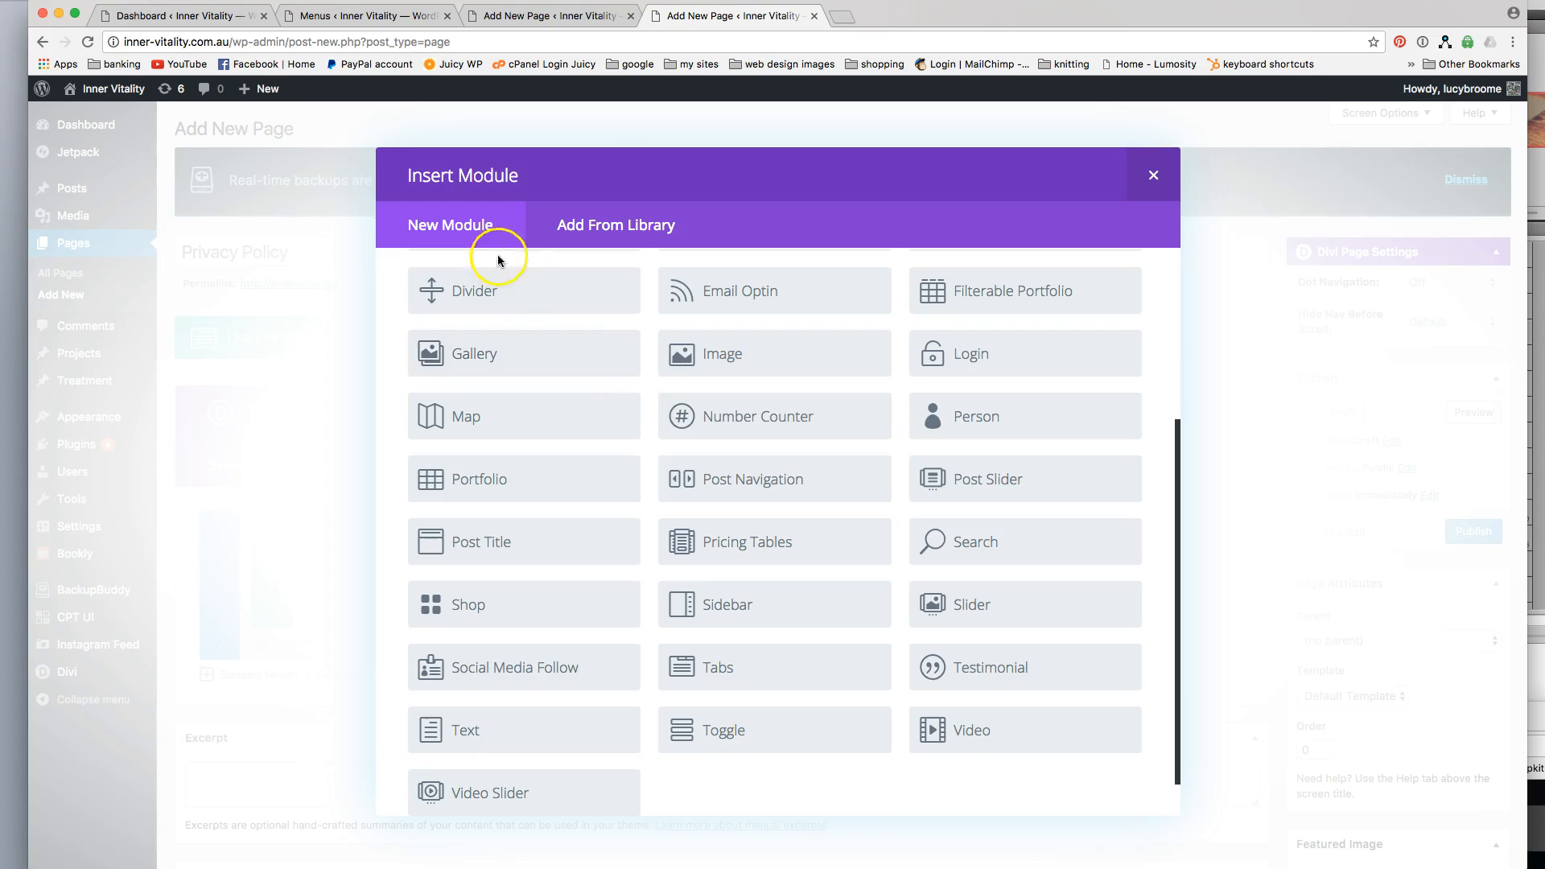
scroll(679, 420, "up", 2)
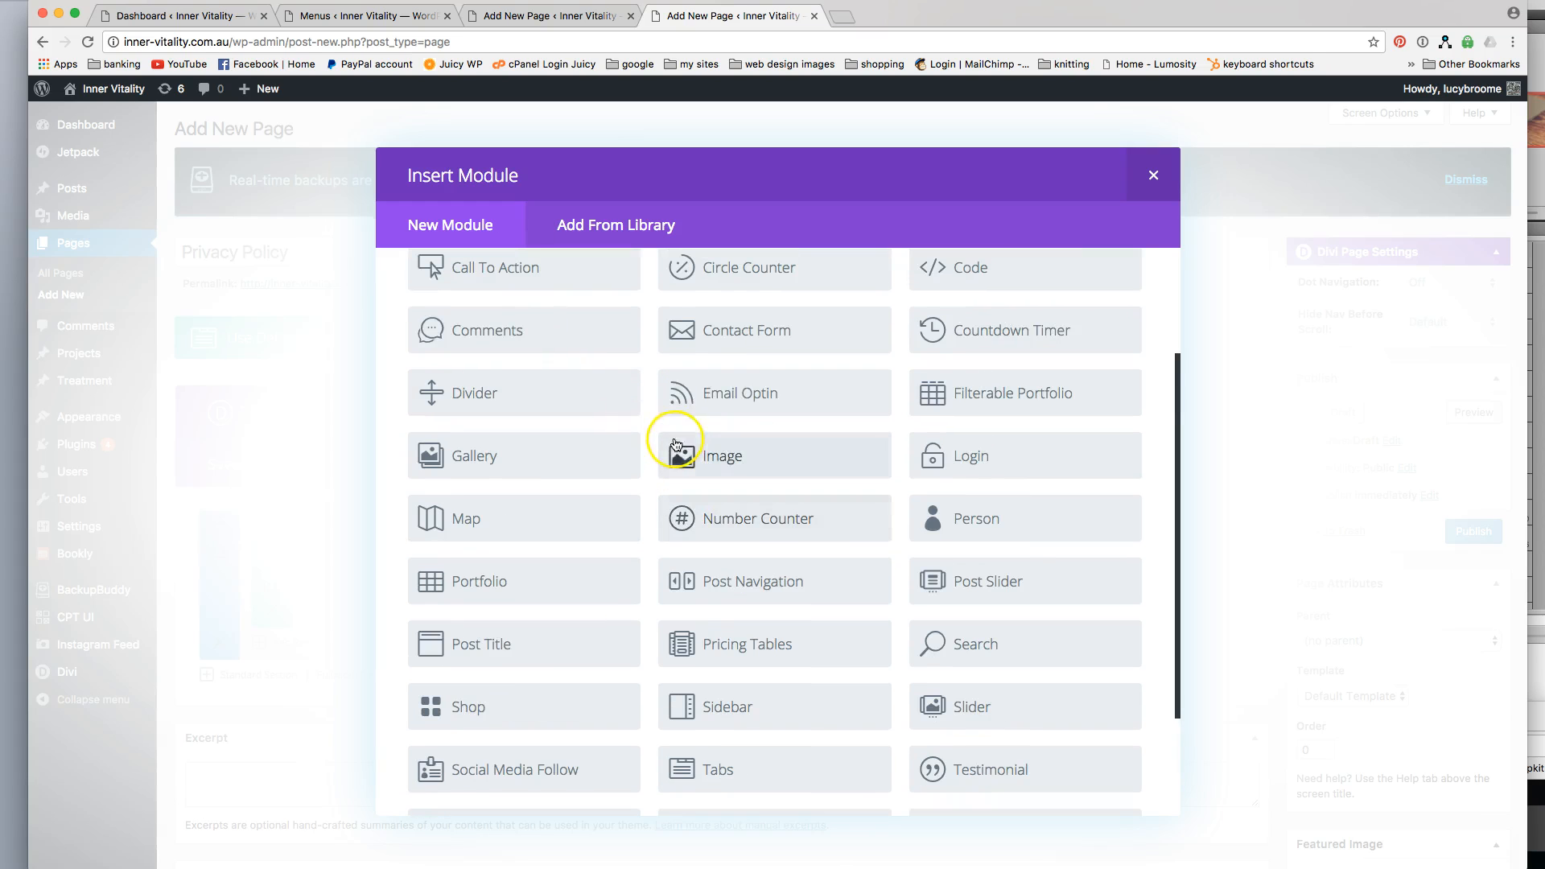
left_click(717, 466)
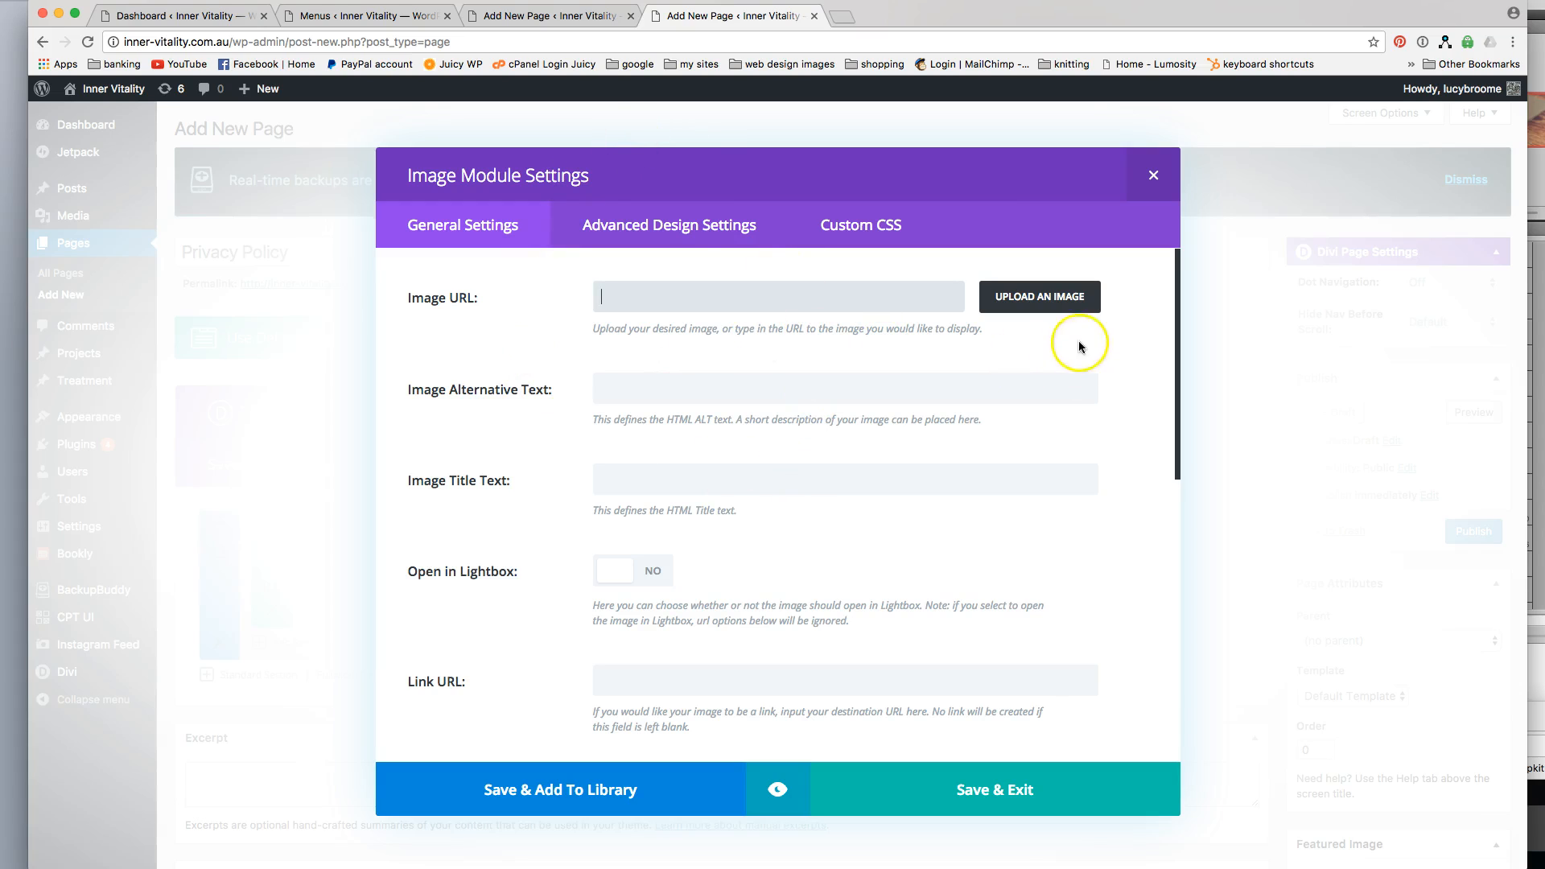
Set Disclaimer.jpg from the media library as the module's image and save it with alternative text beginning "Inner-Vitality Naturopathy".
left_click(1053, 304)
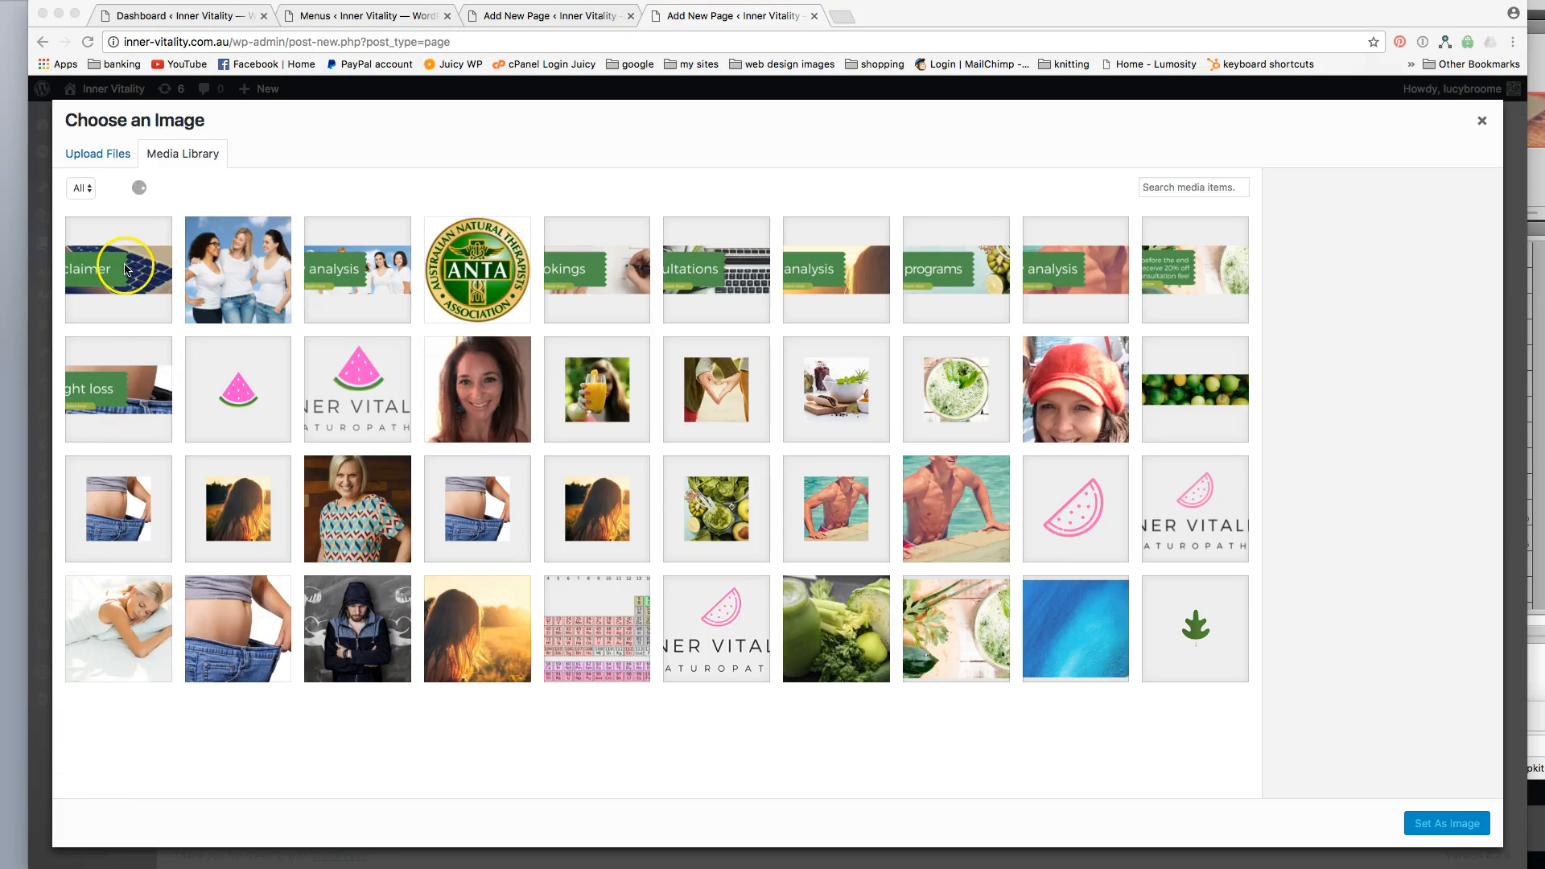
left_click(123, 266)
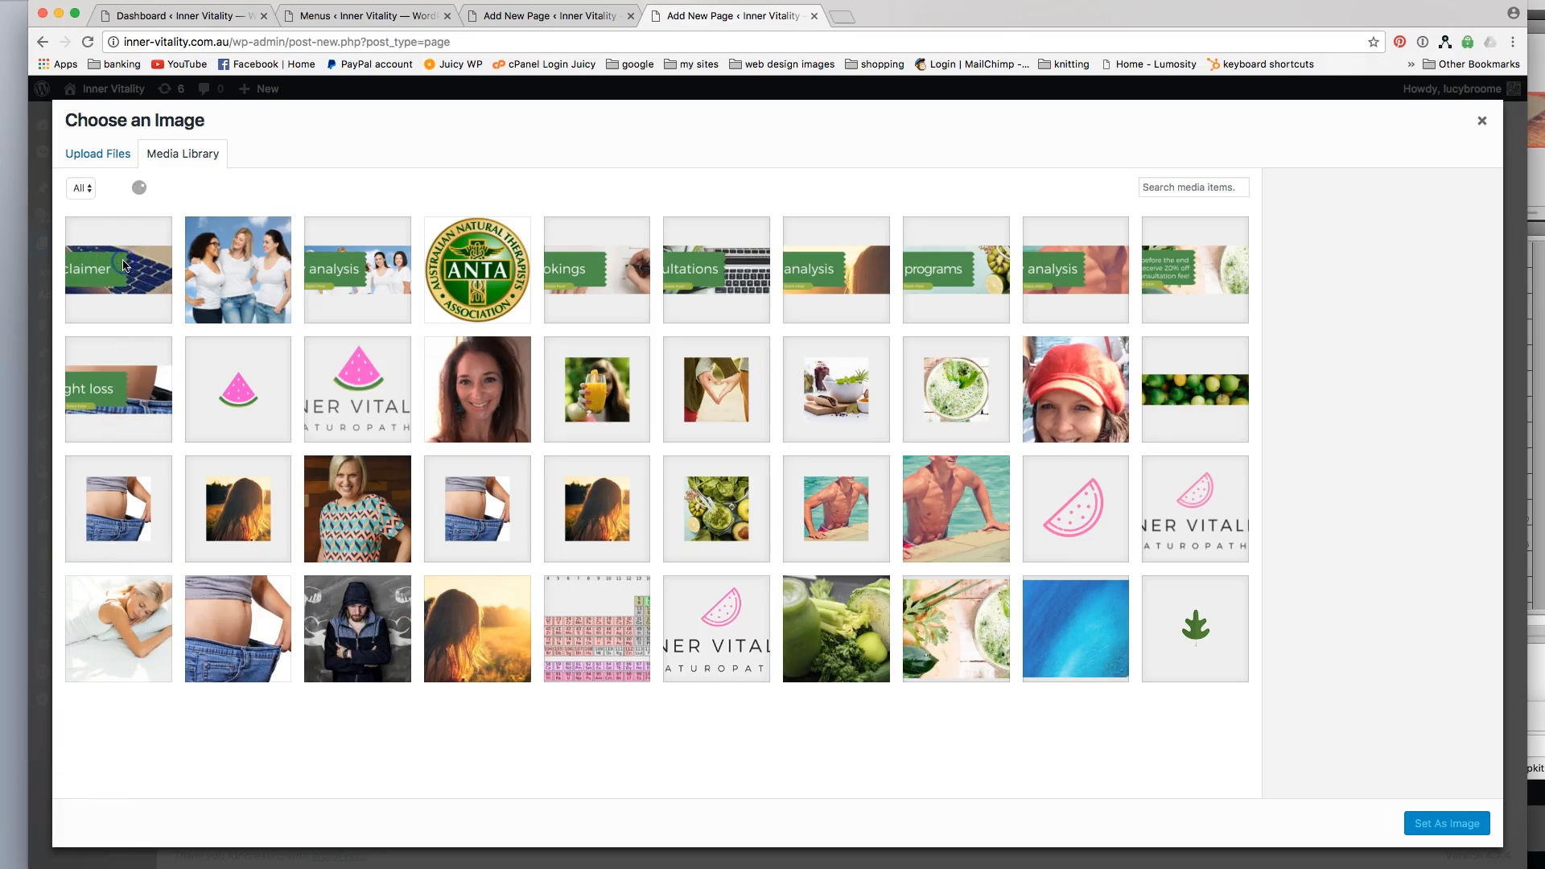
left_click(124, 265)
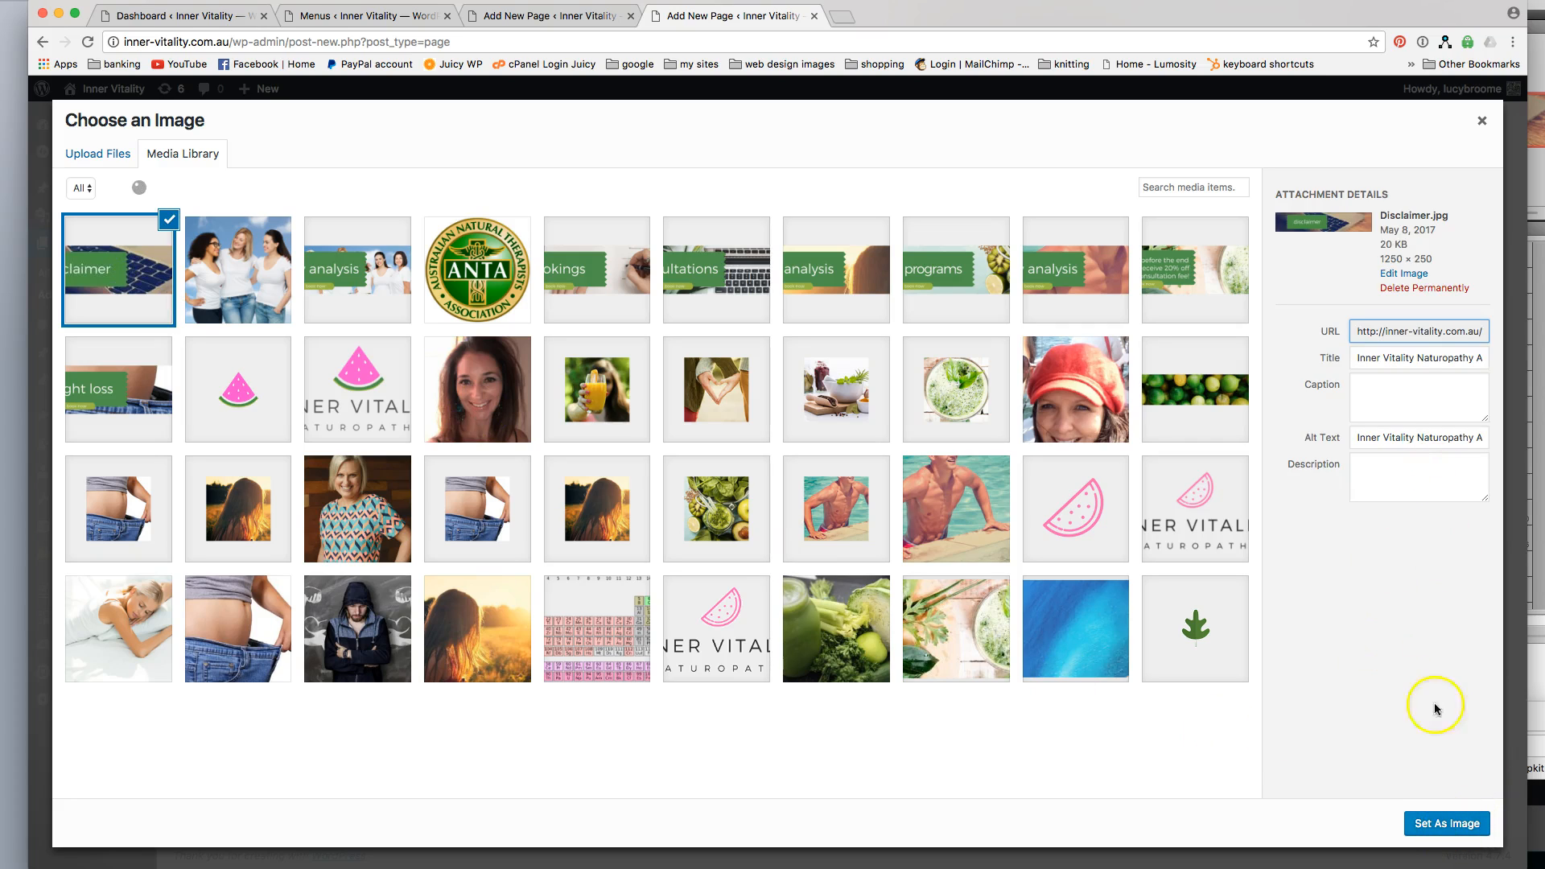
left_click(1373, 437)
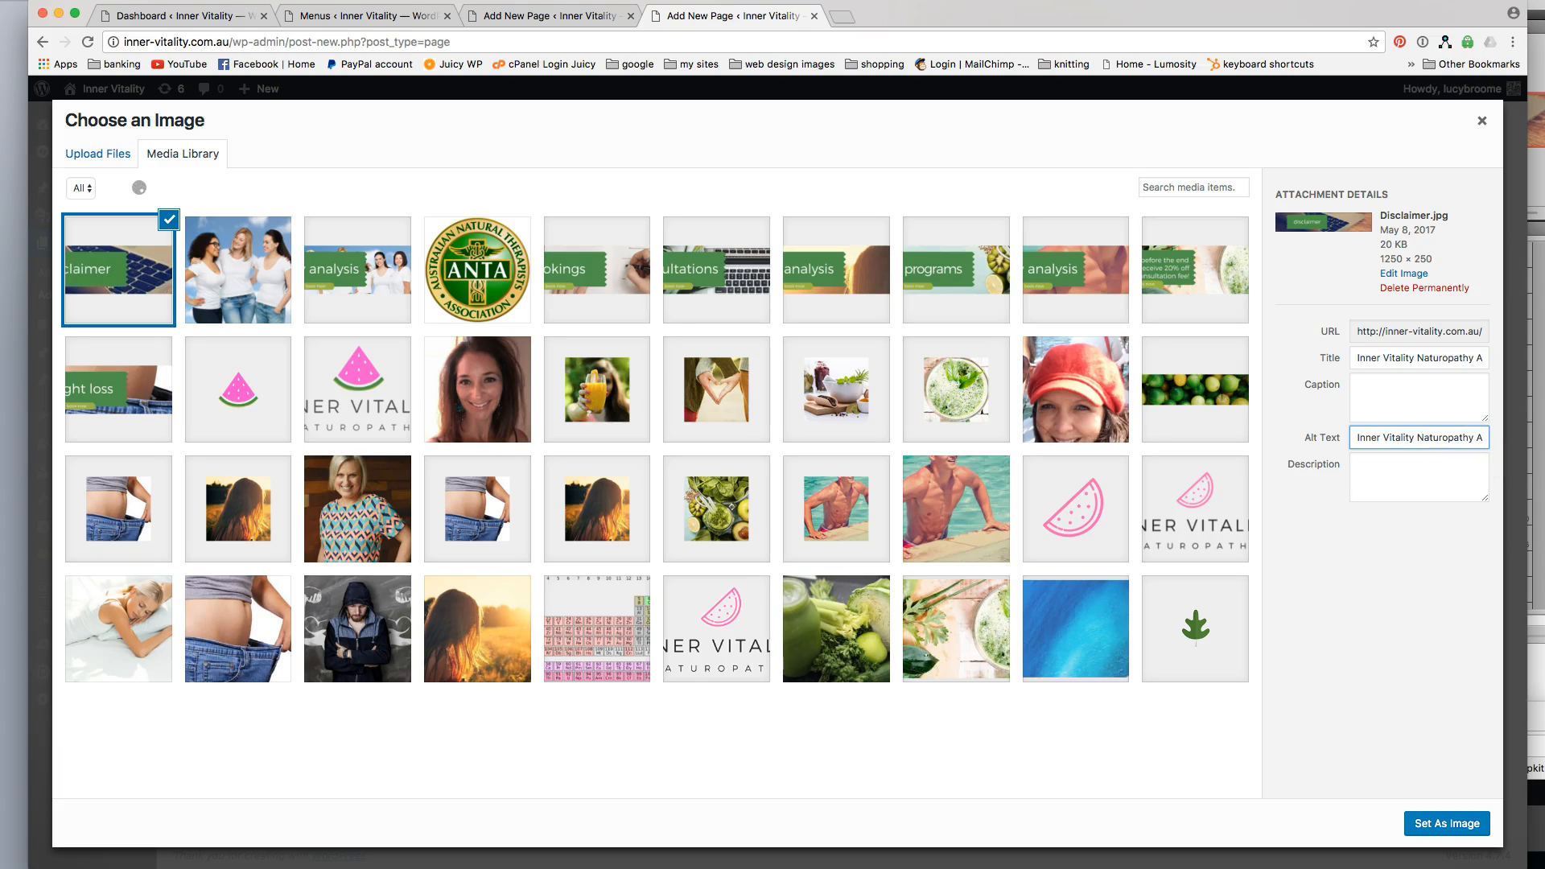
left_click(1471, 435)
left_click(1410, 823)
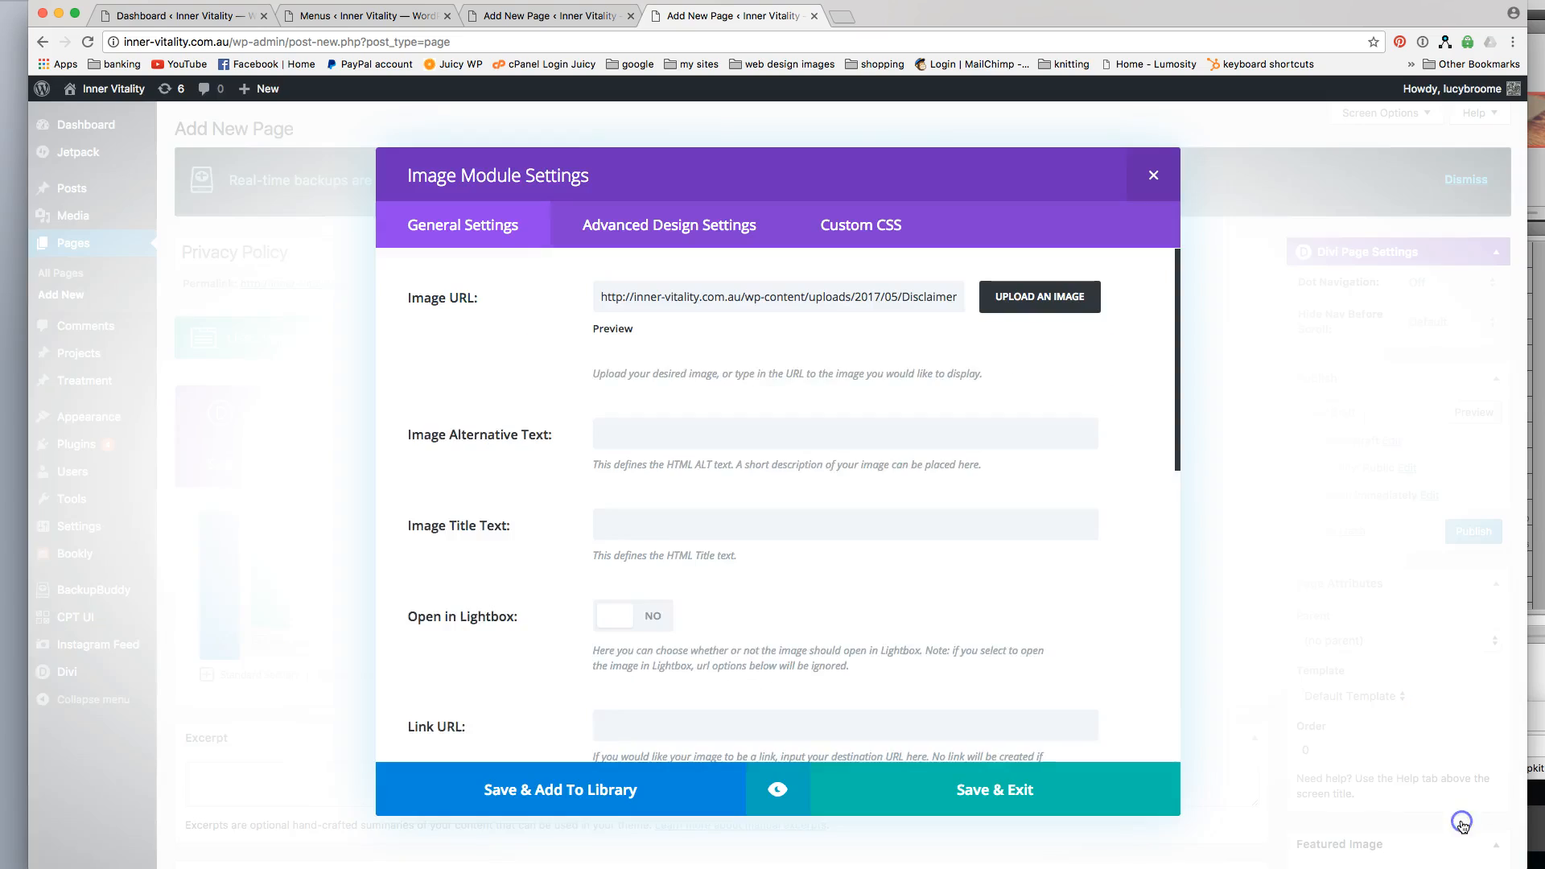
left_click(699, 477)
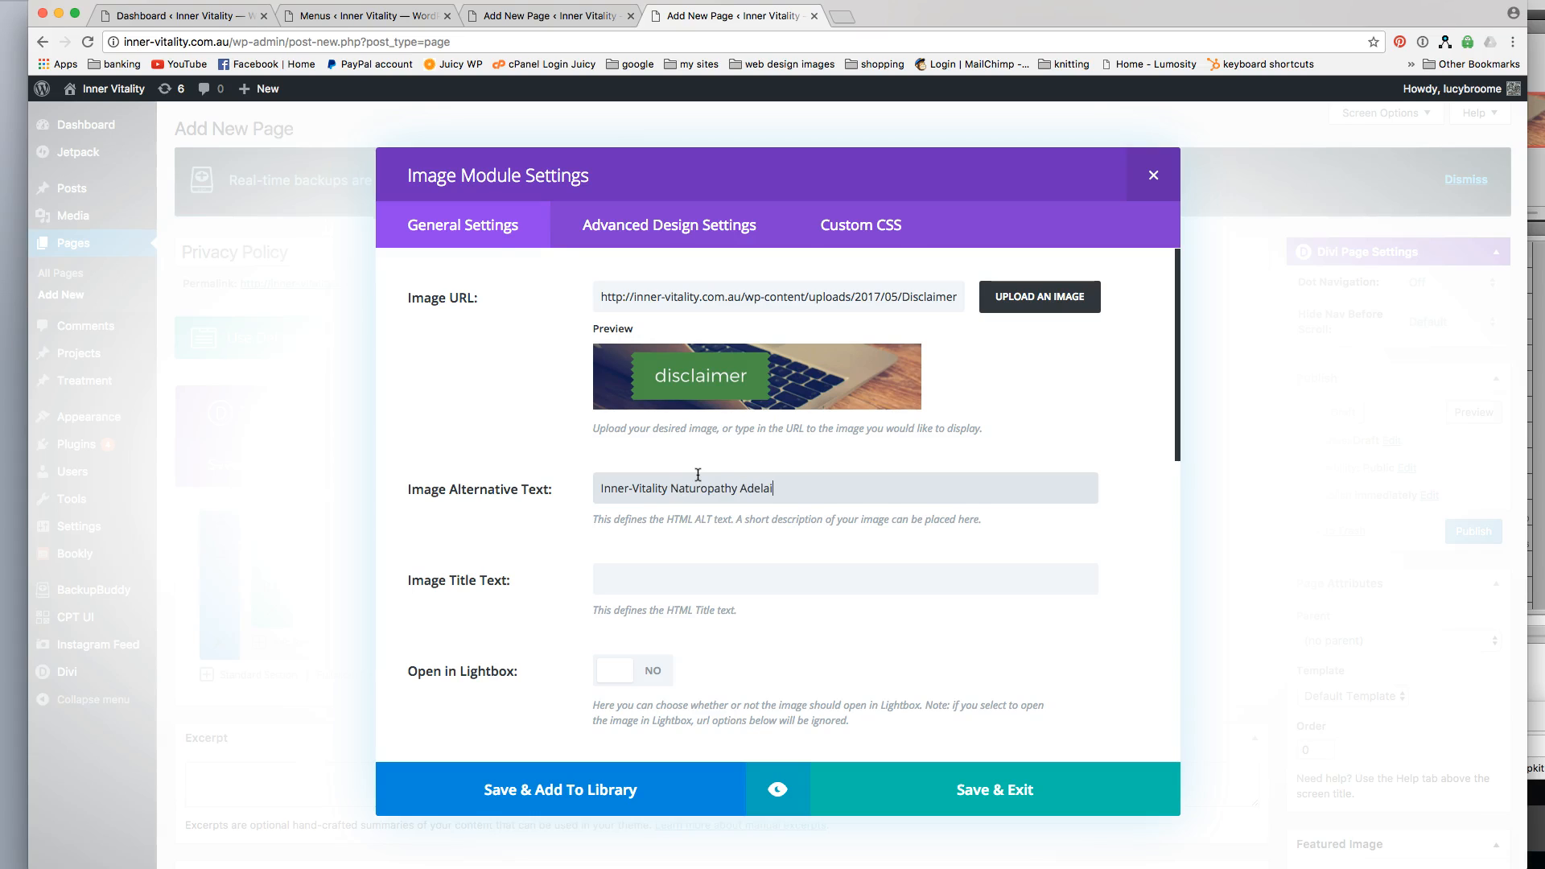
left_click(886, 792)
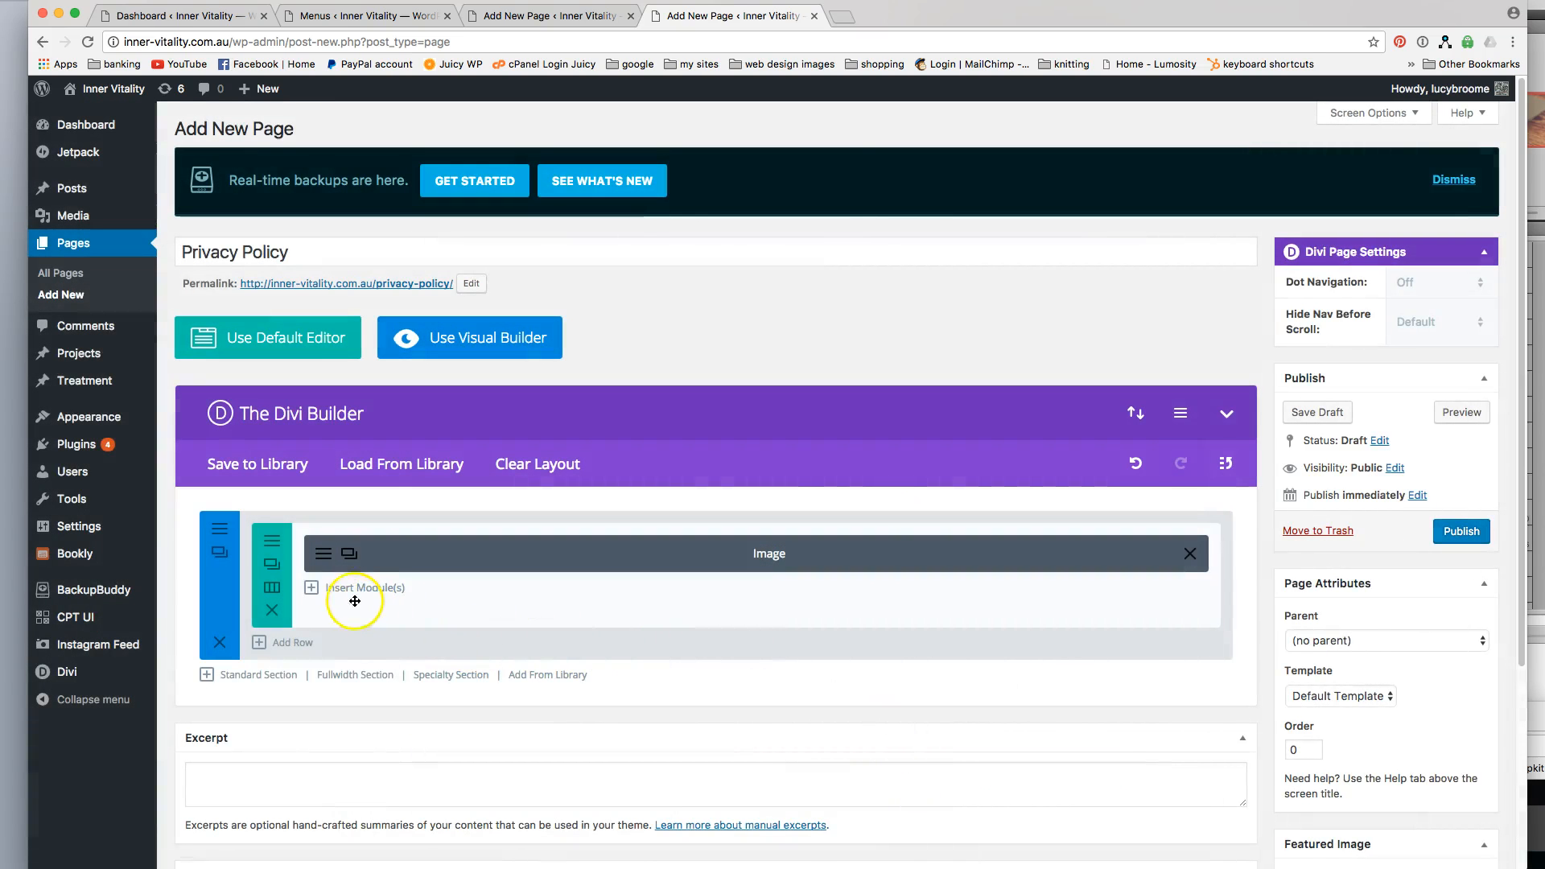
Add a second row below the image with a 2/3 and 1/3 column layout.
left_click(344, 590)
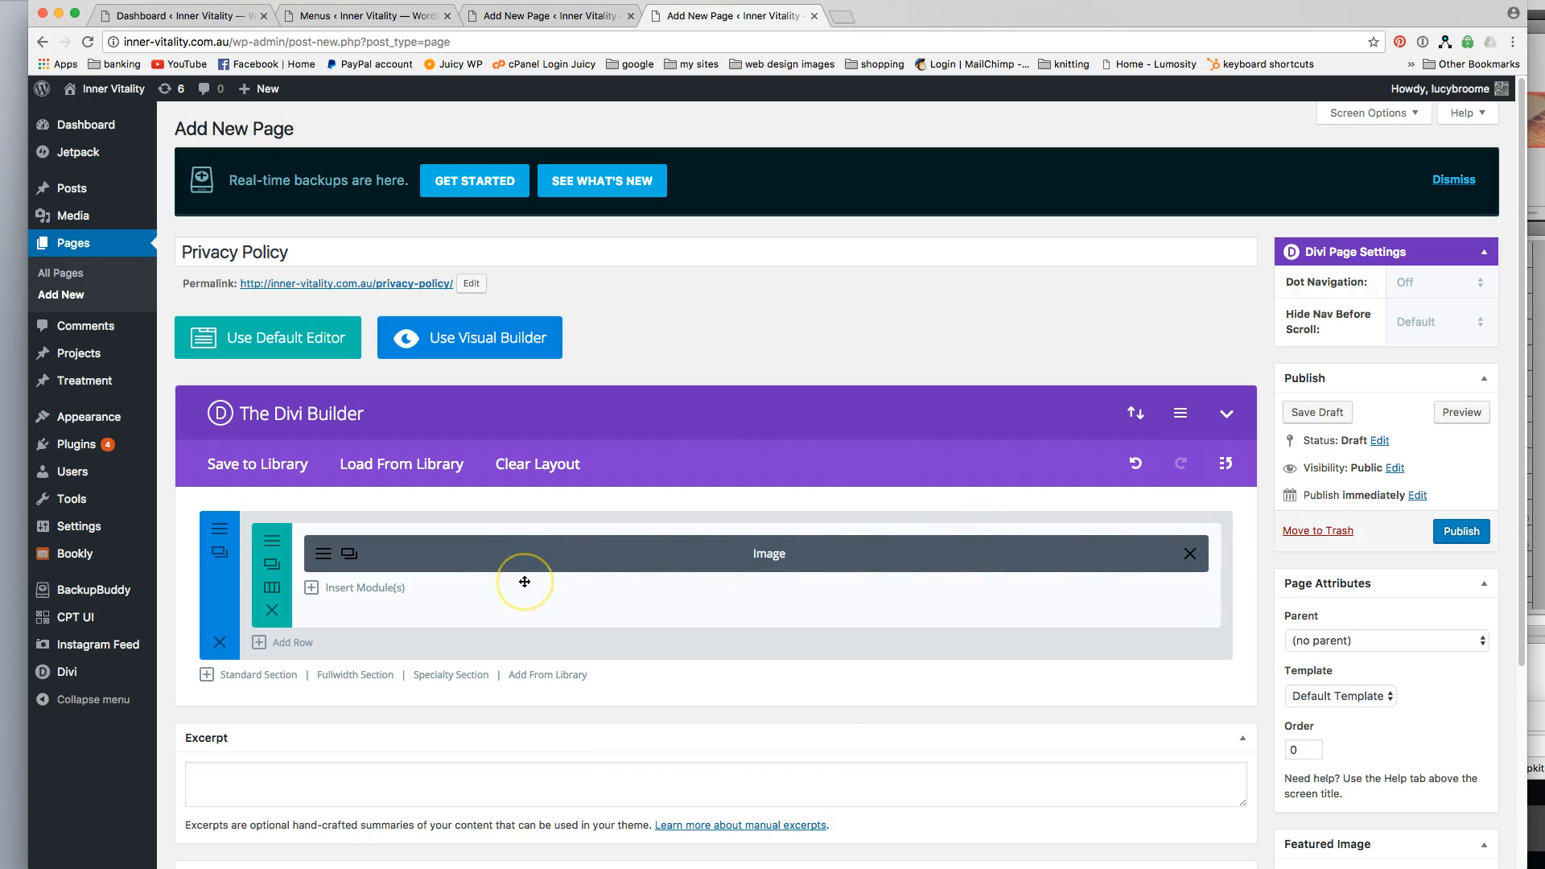
left_click(305, 641)
left_click(742, 448)
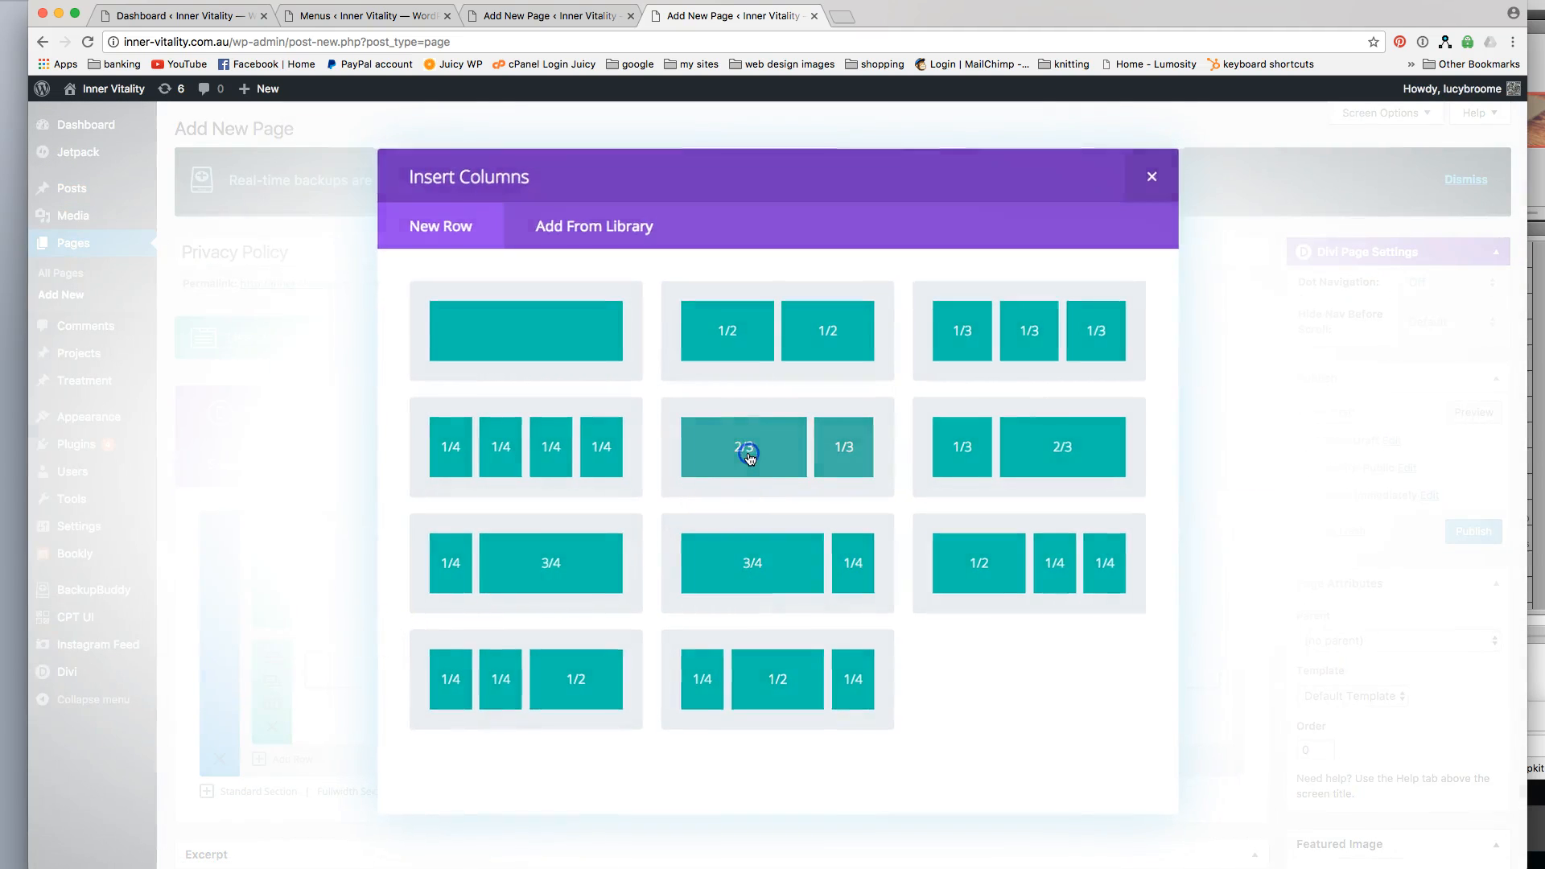
Insert a Text module into the 2/3 column of the second row.
left_click(553, 665)
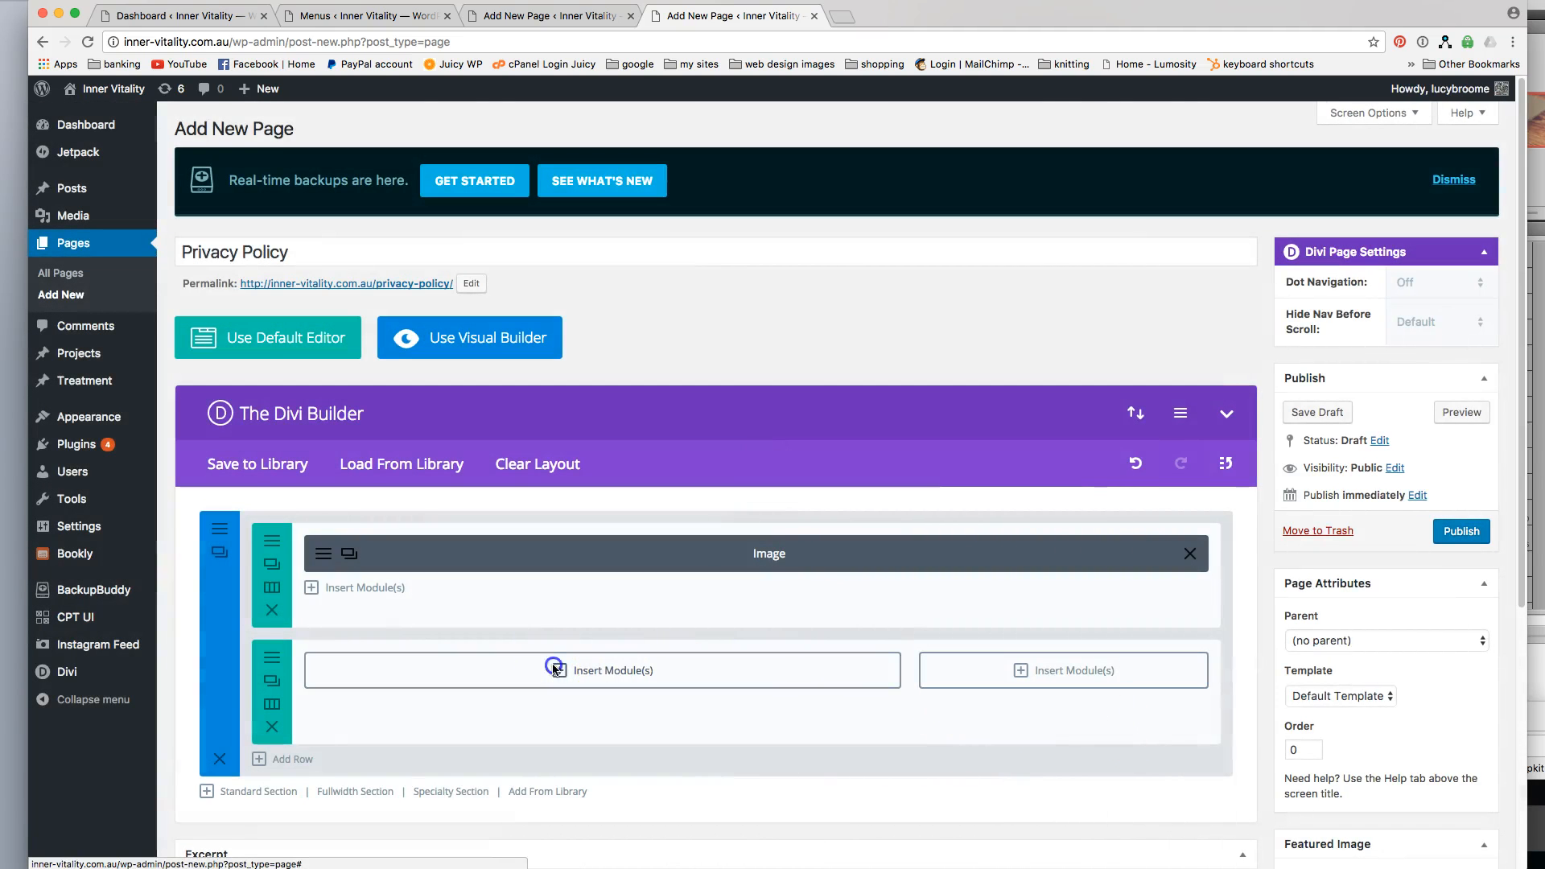
scroll(803, 606, "down", 5)
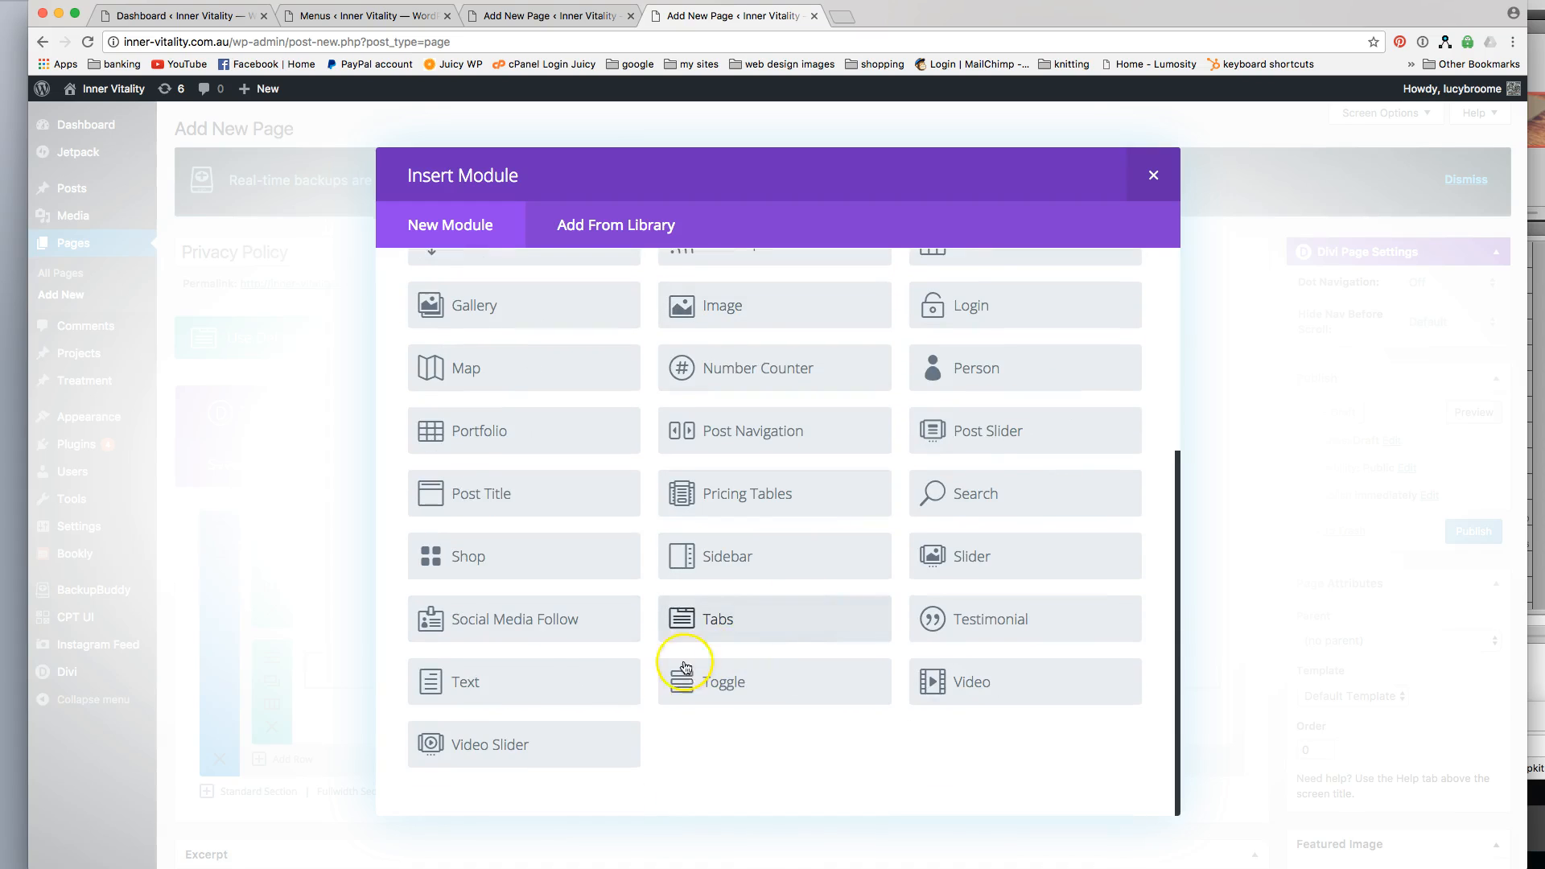
left_click(543, 692)
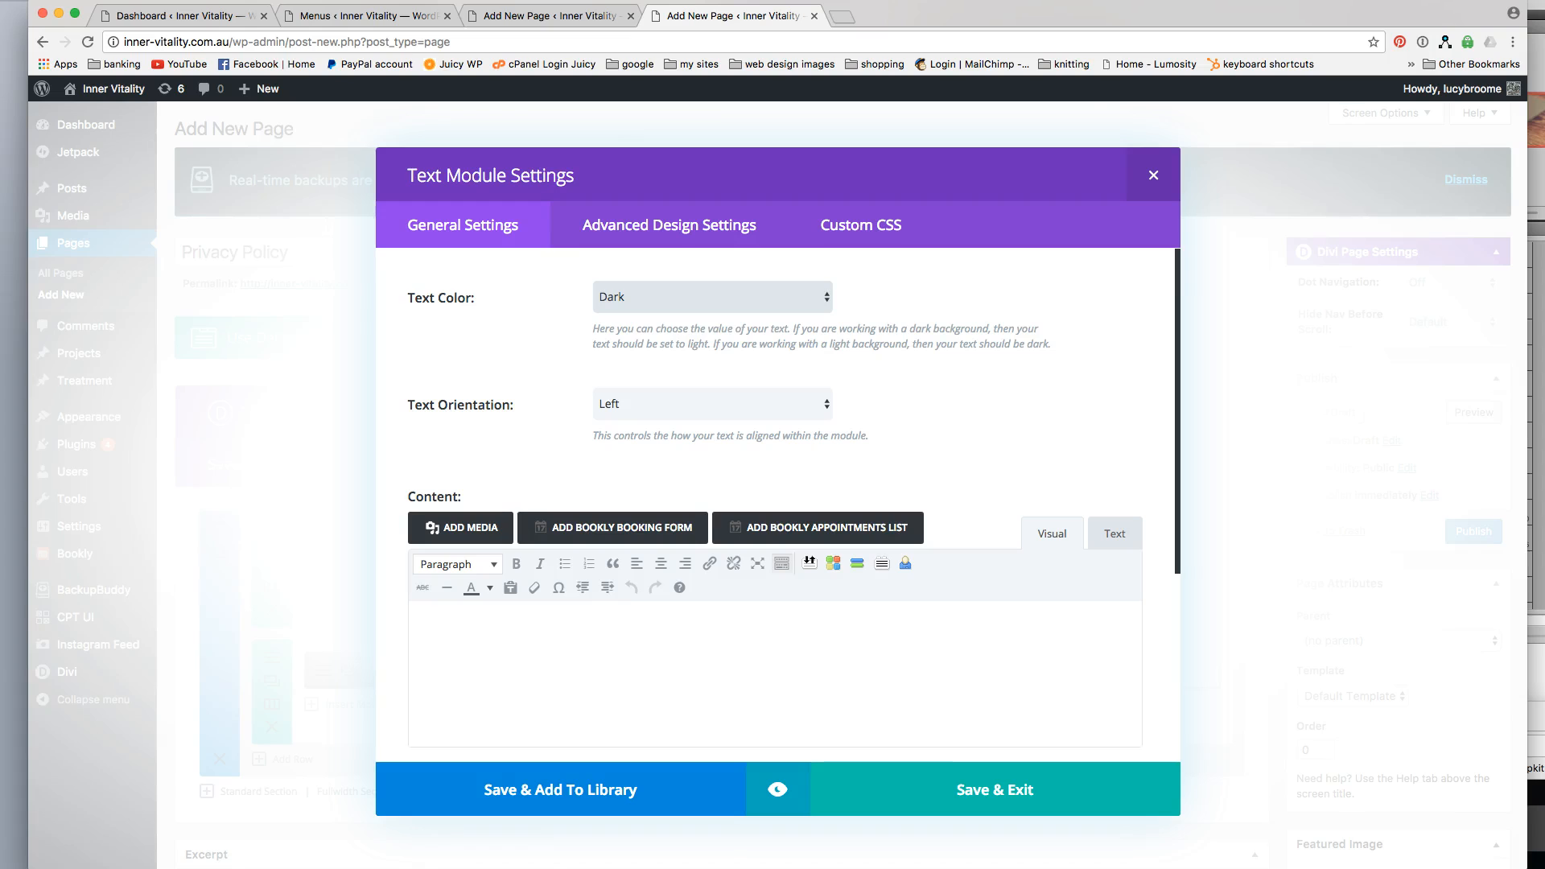
Copy the entire privacy policy from the Word document and paste it into the Text module's content in plain text mode.
key("super+Tab")
left_click(390, 491)
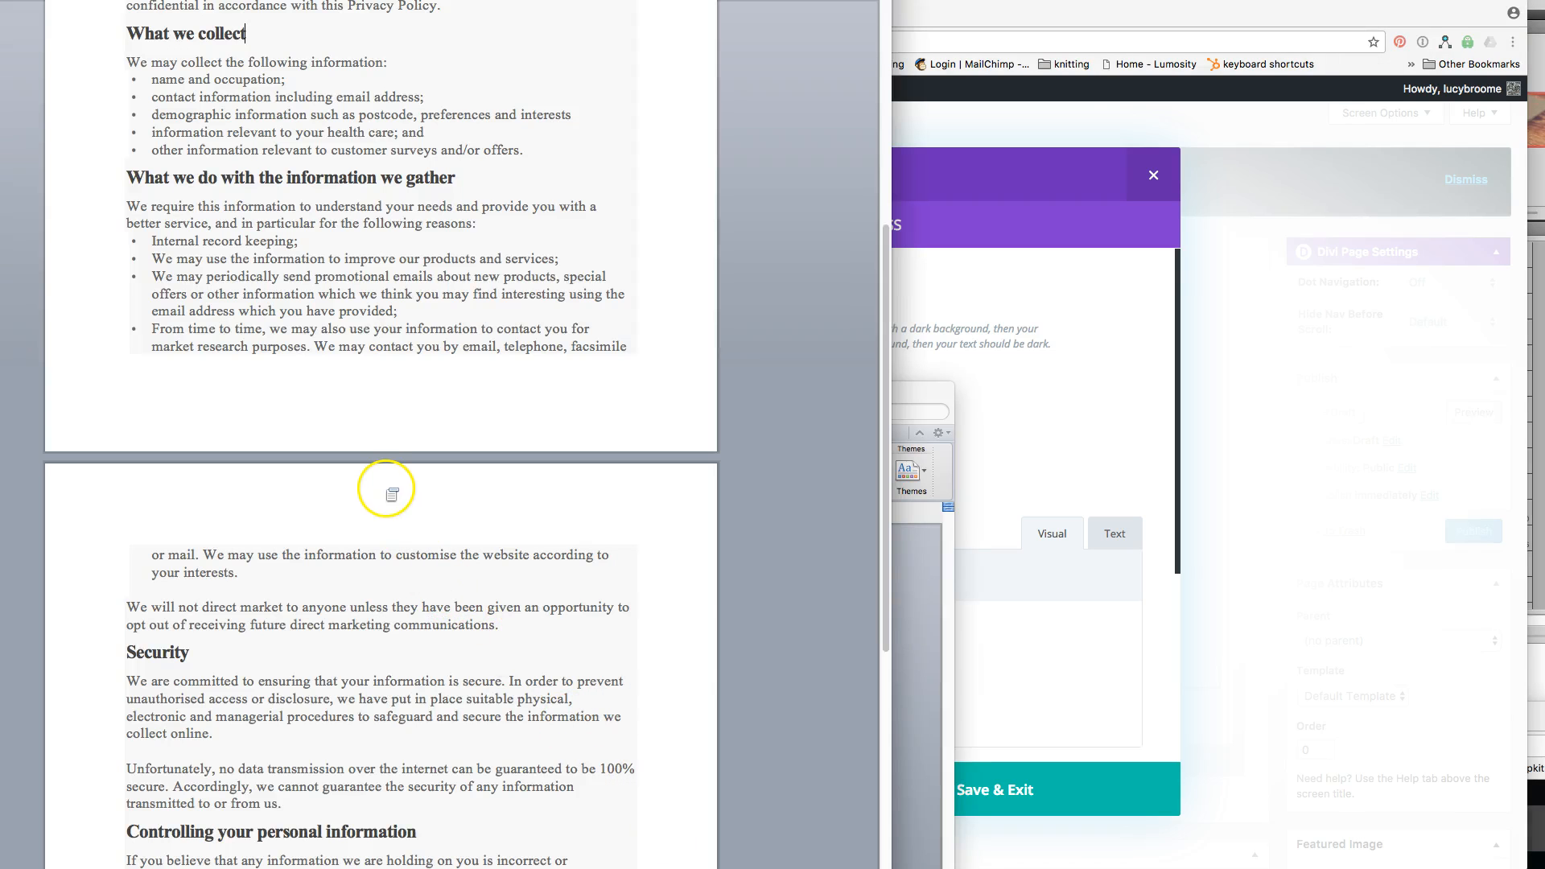
key("super+a")
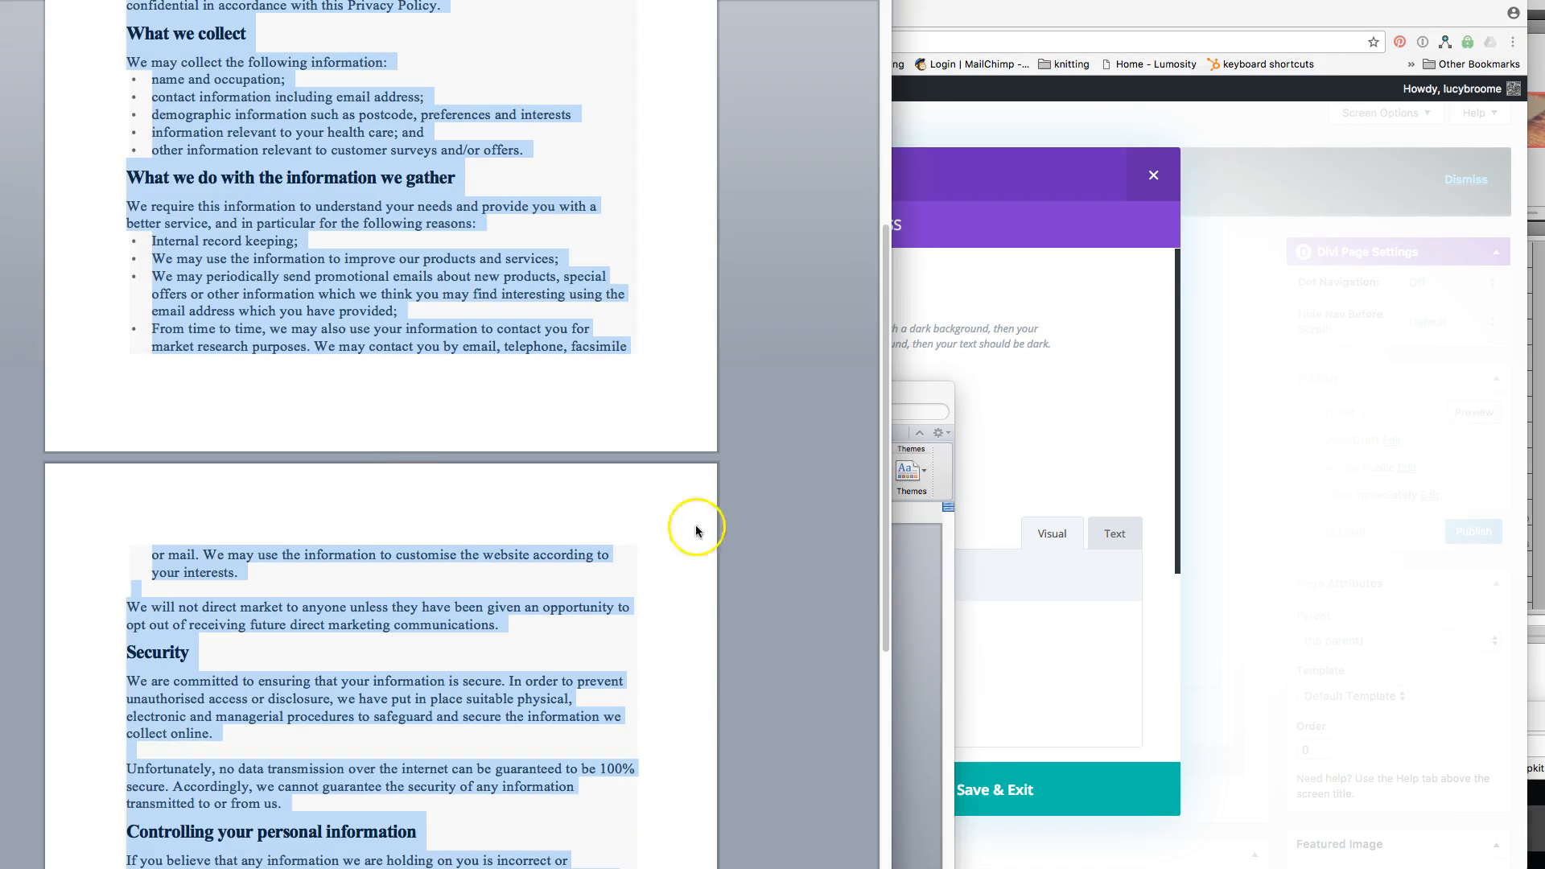
key("super+Tab")
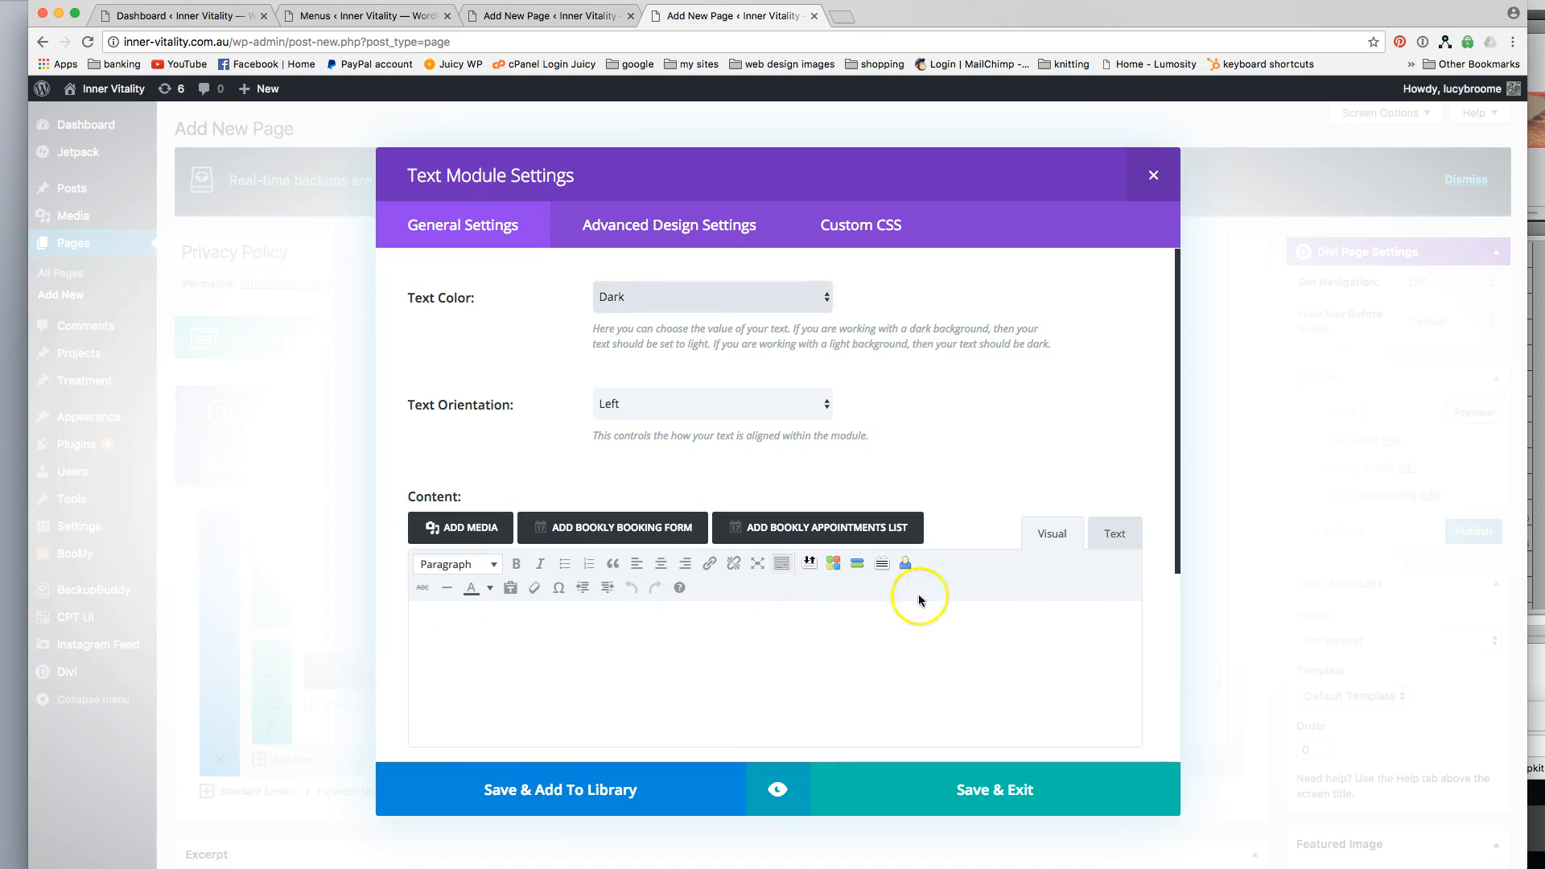
left_click(1117, 535)
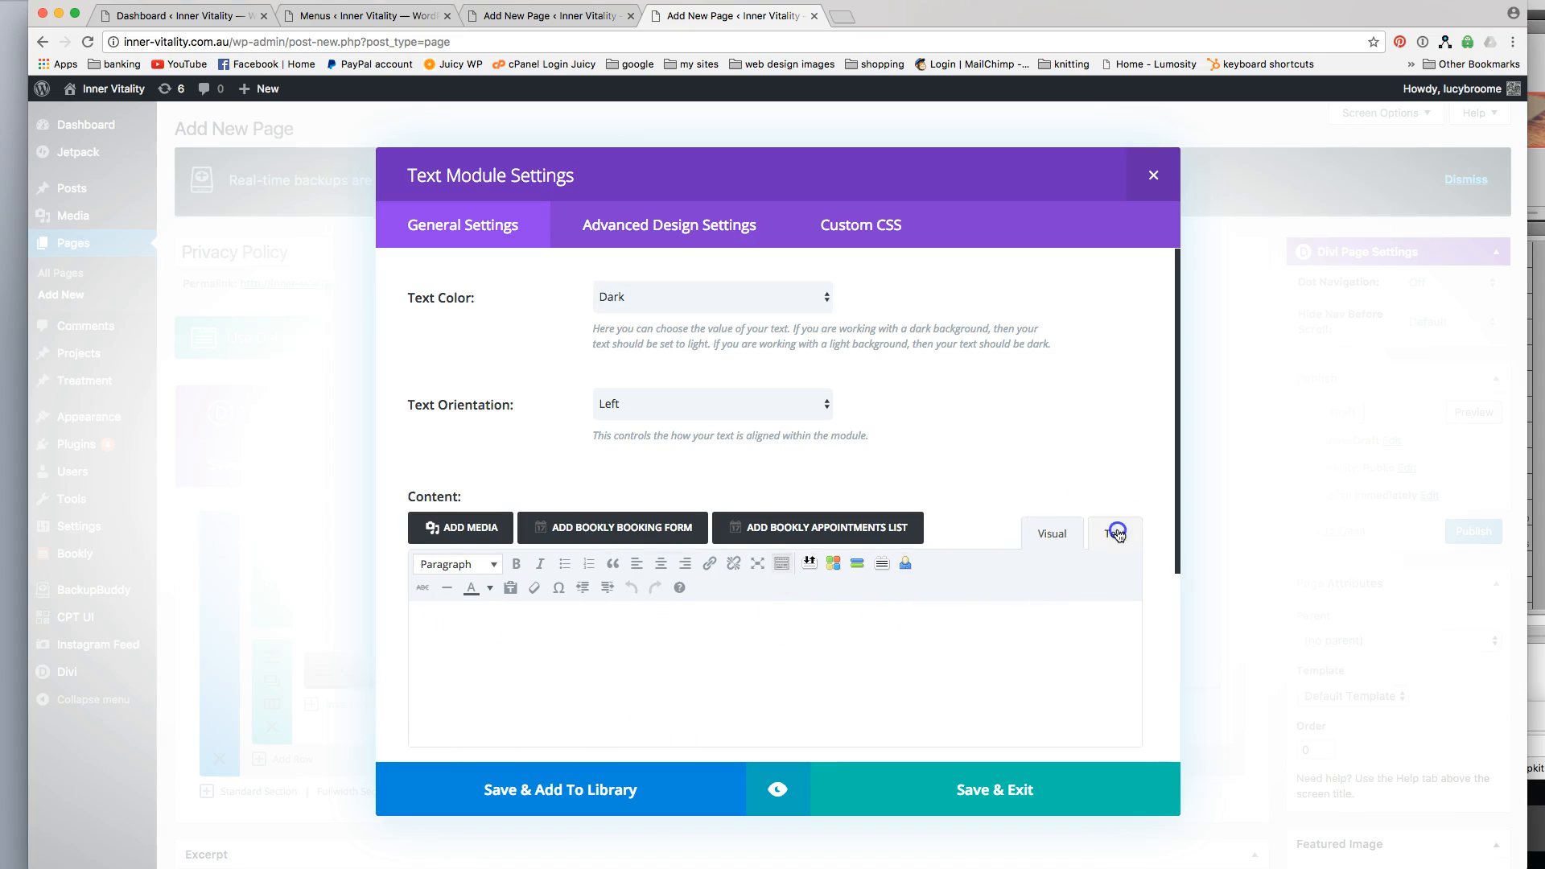
left_click(683, 641)
key("super+v")
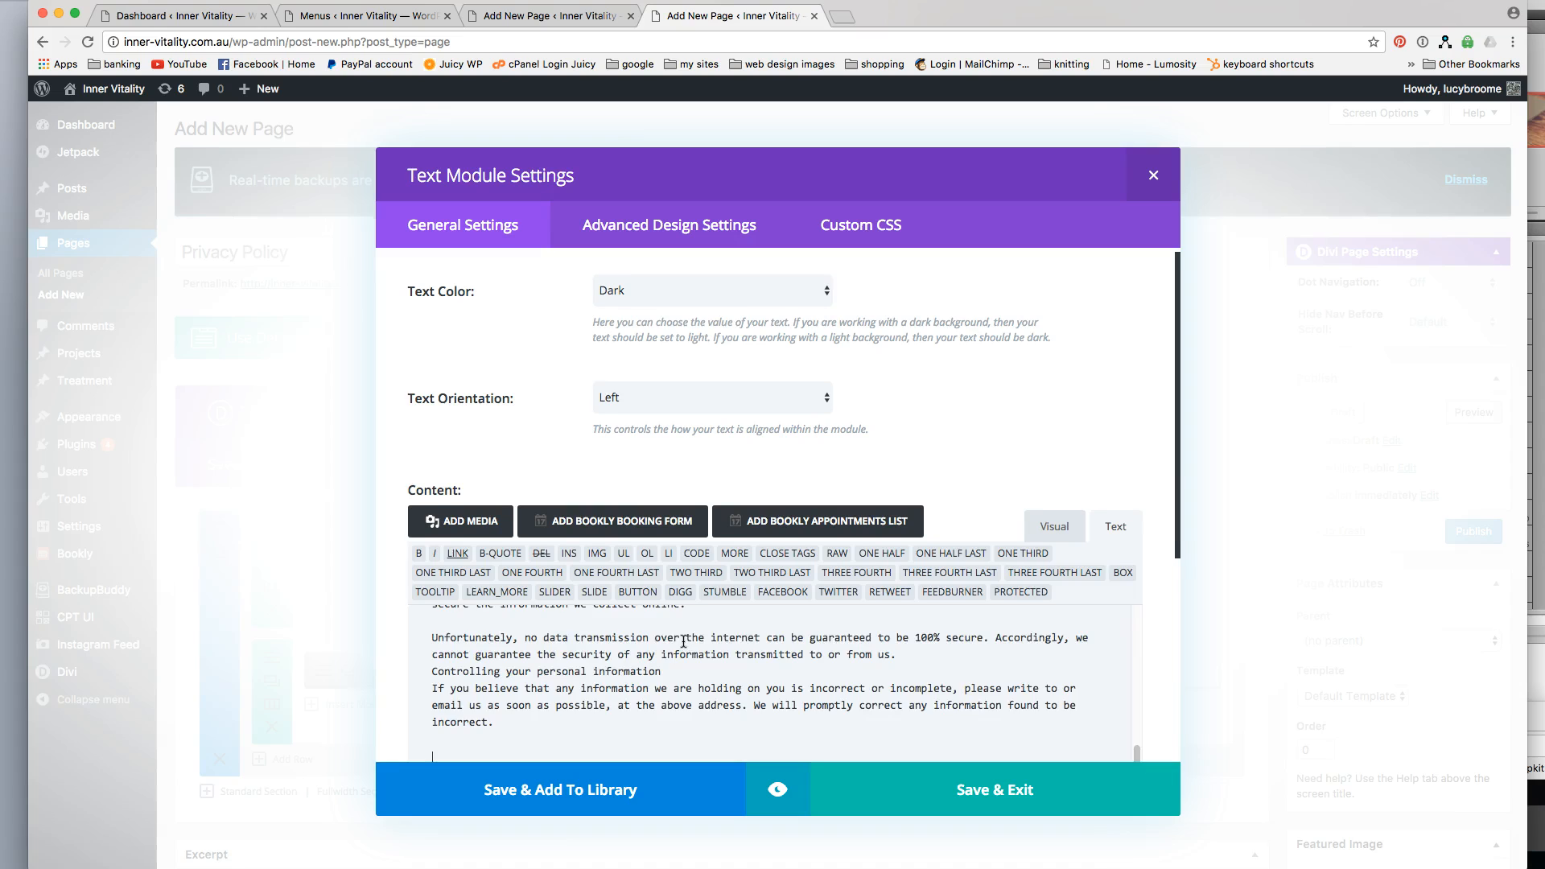
In the visual editor, separate the title "Inner Vitality Privacy Policy" from the text below and format it as Heading 1.
left_click(1063, 528)
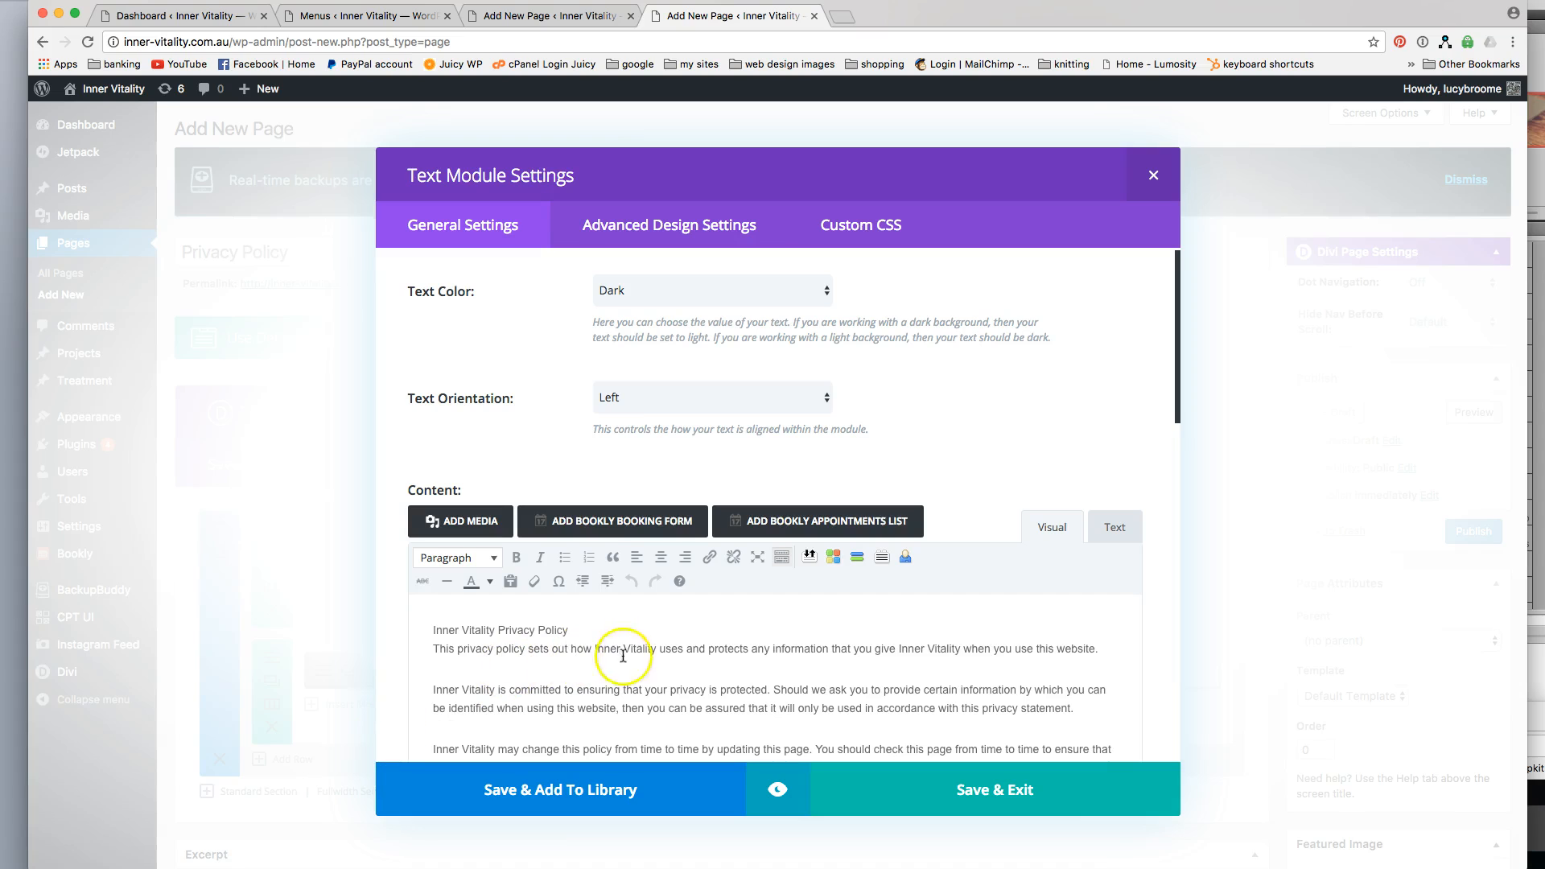
key("Return")
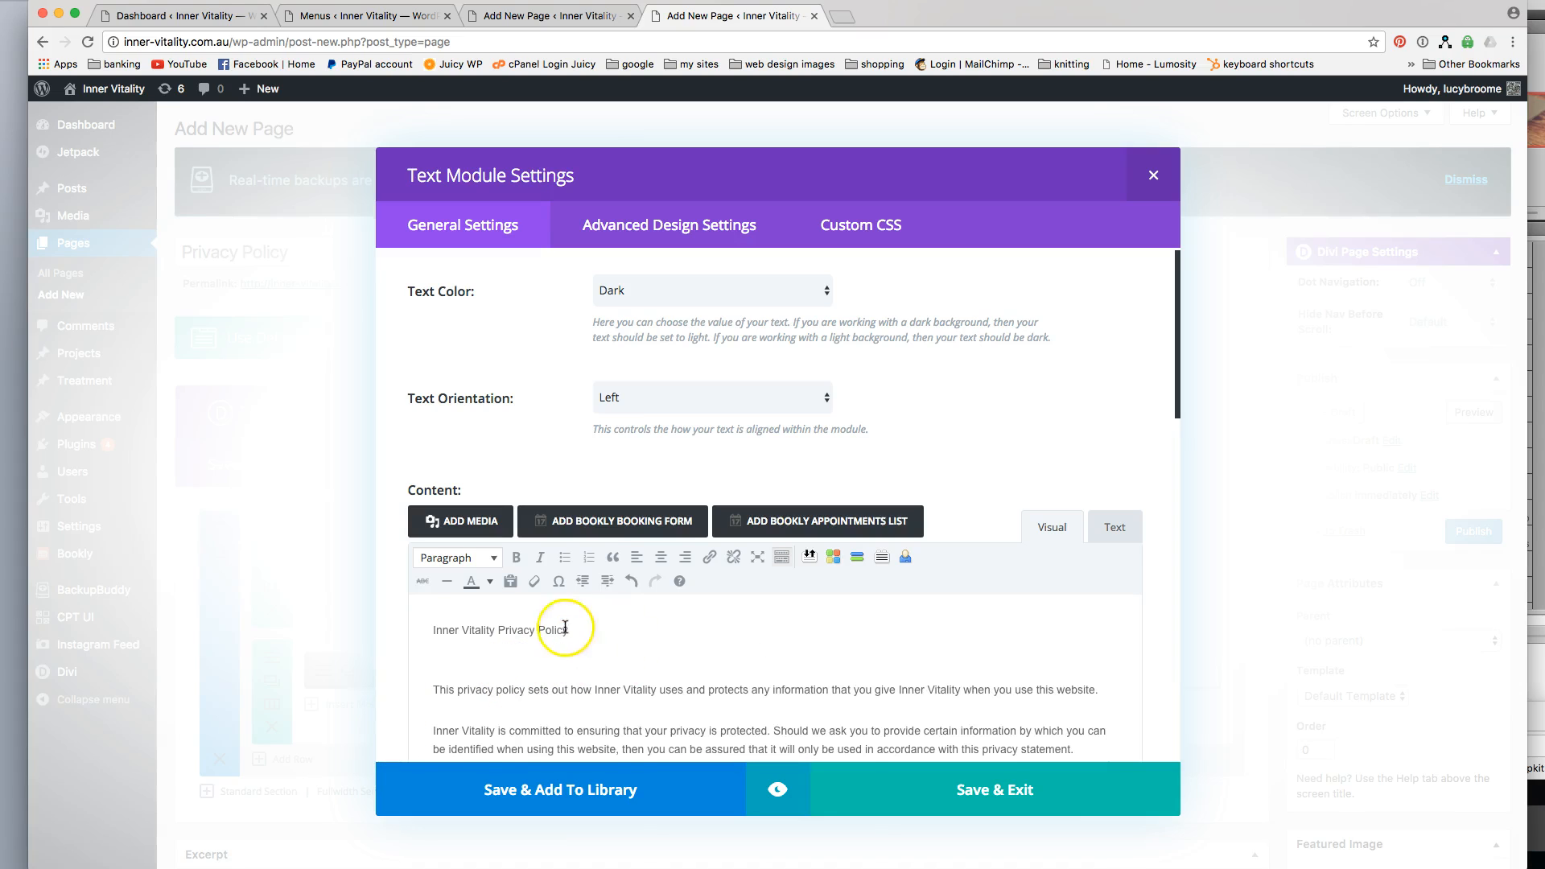
left_click(466, 558)
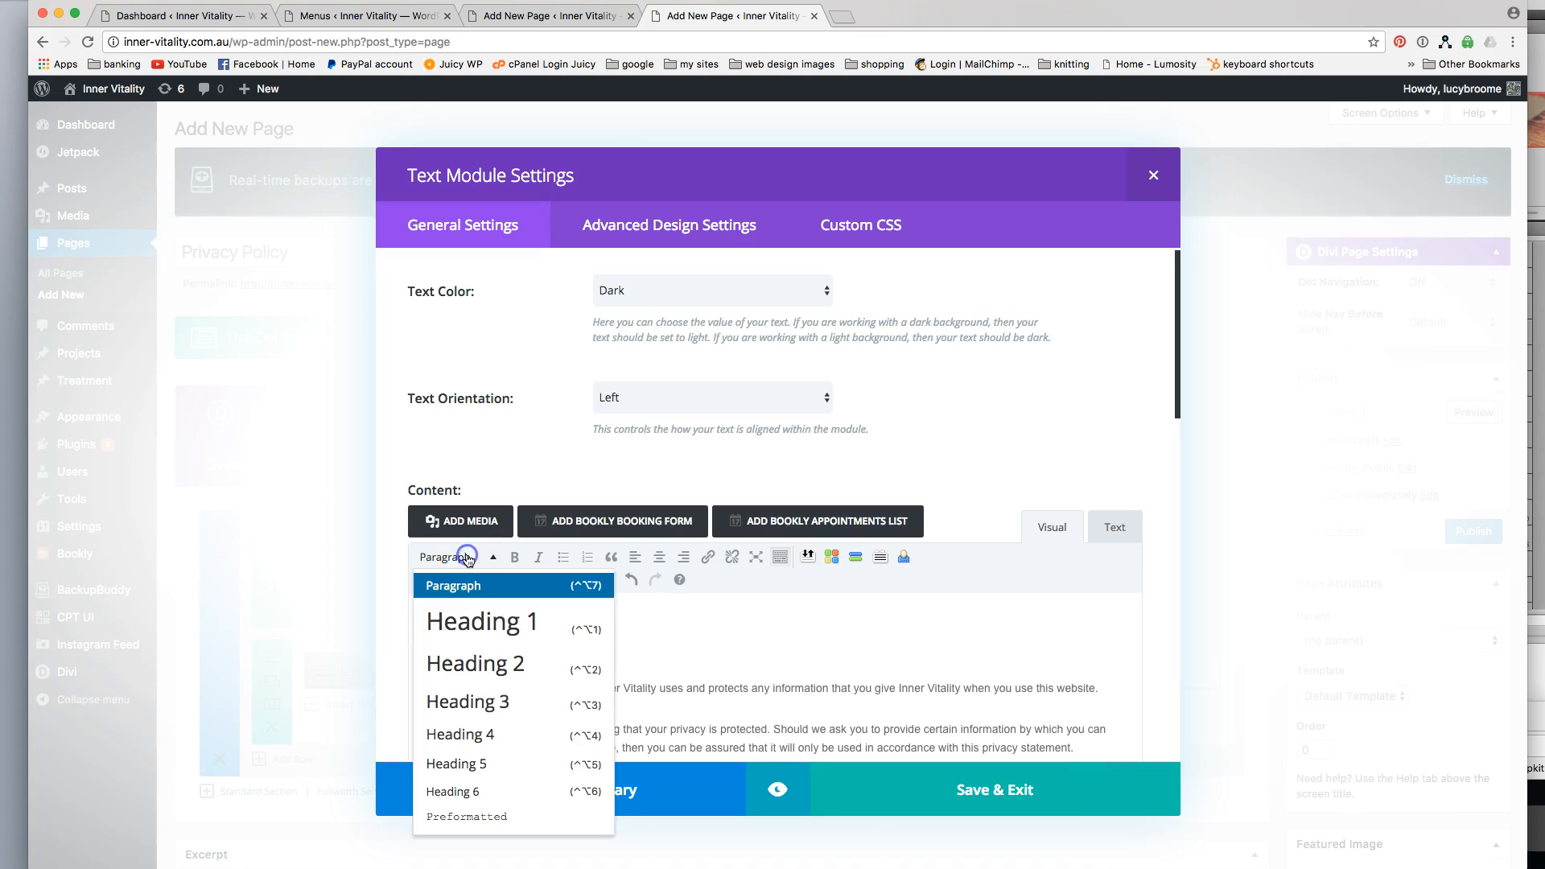
left_click(466, 627)
Insert a line break above the "Consent" subheading and make the subheading bold.
scroll(512, 688, "down", 3)
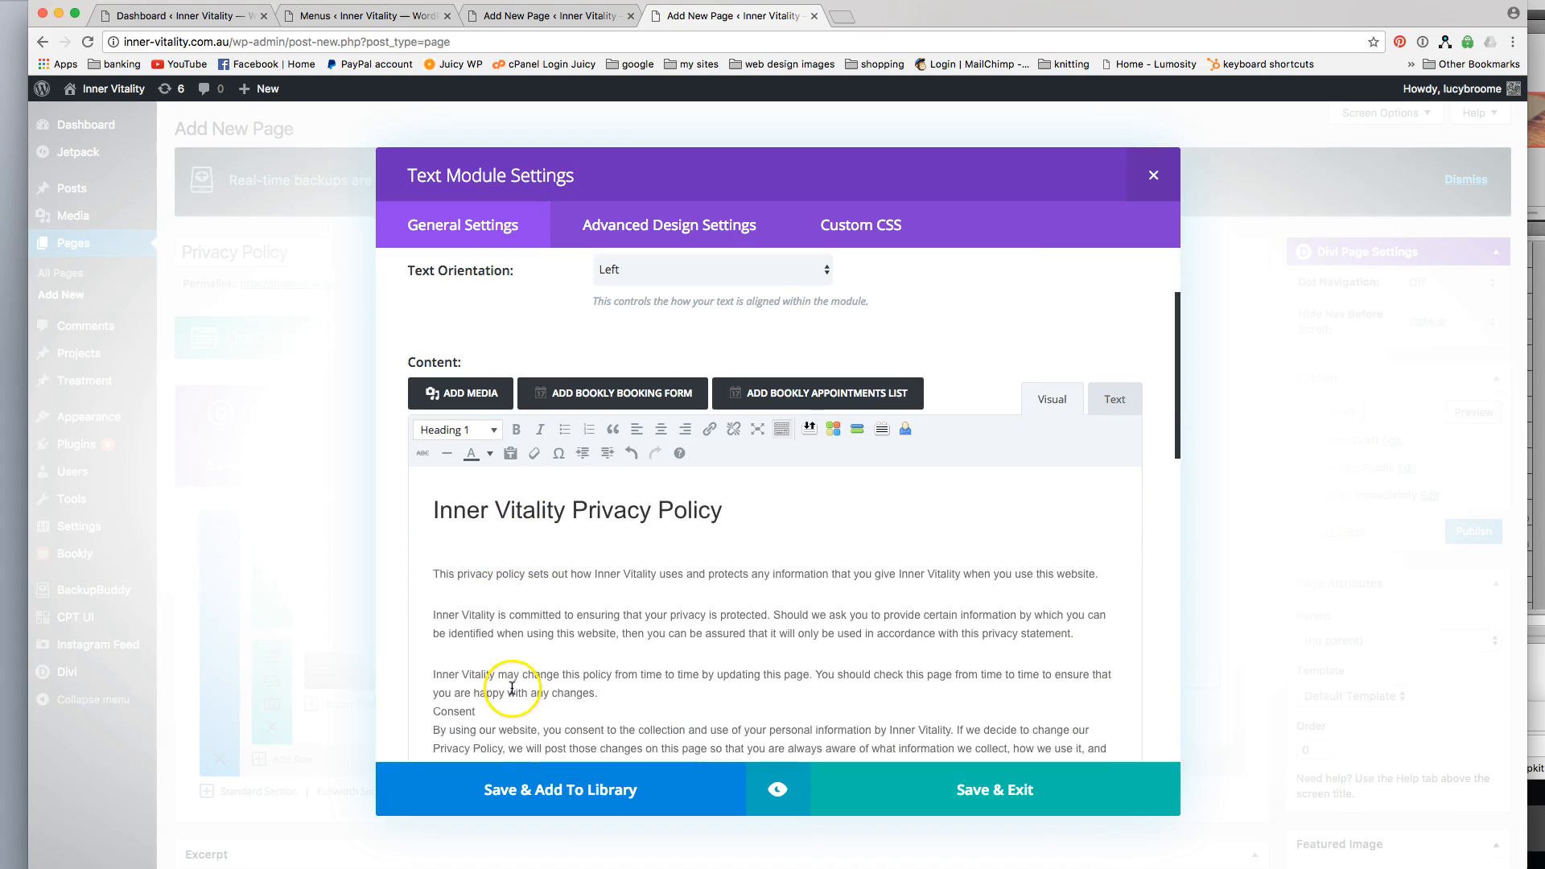
left_click(623, 694)
key("Return")
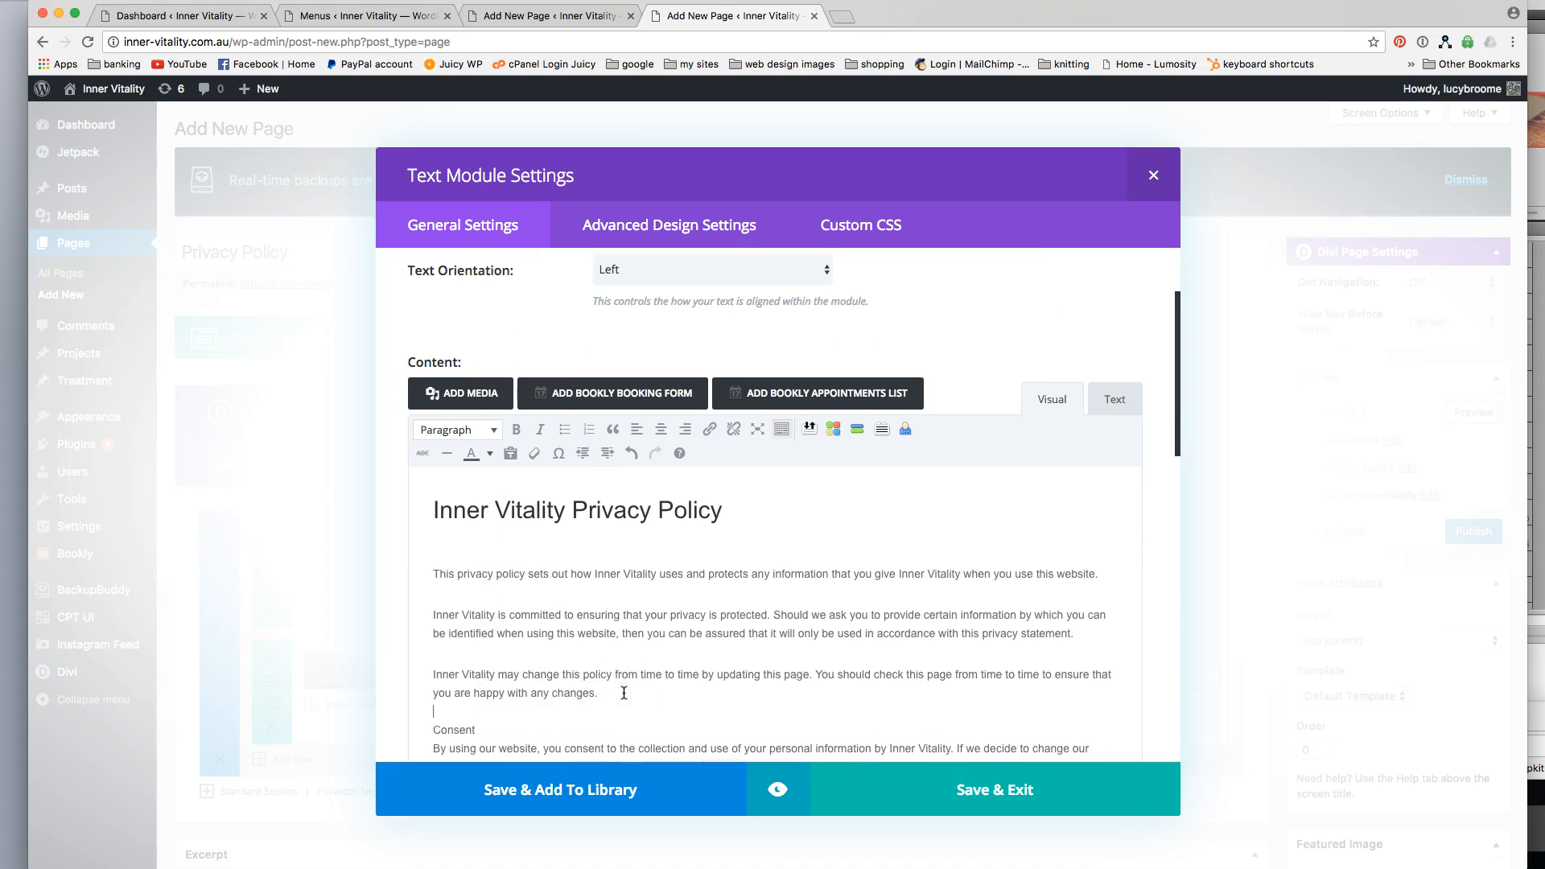
double_click(450, 729)
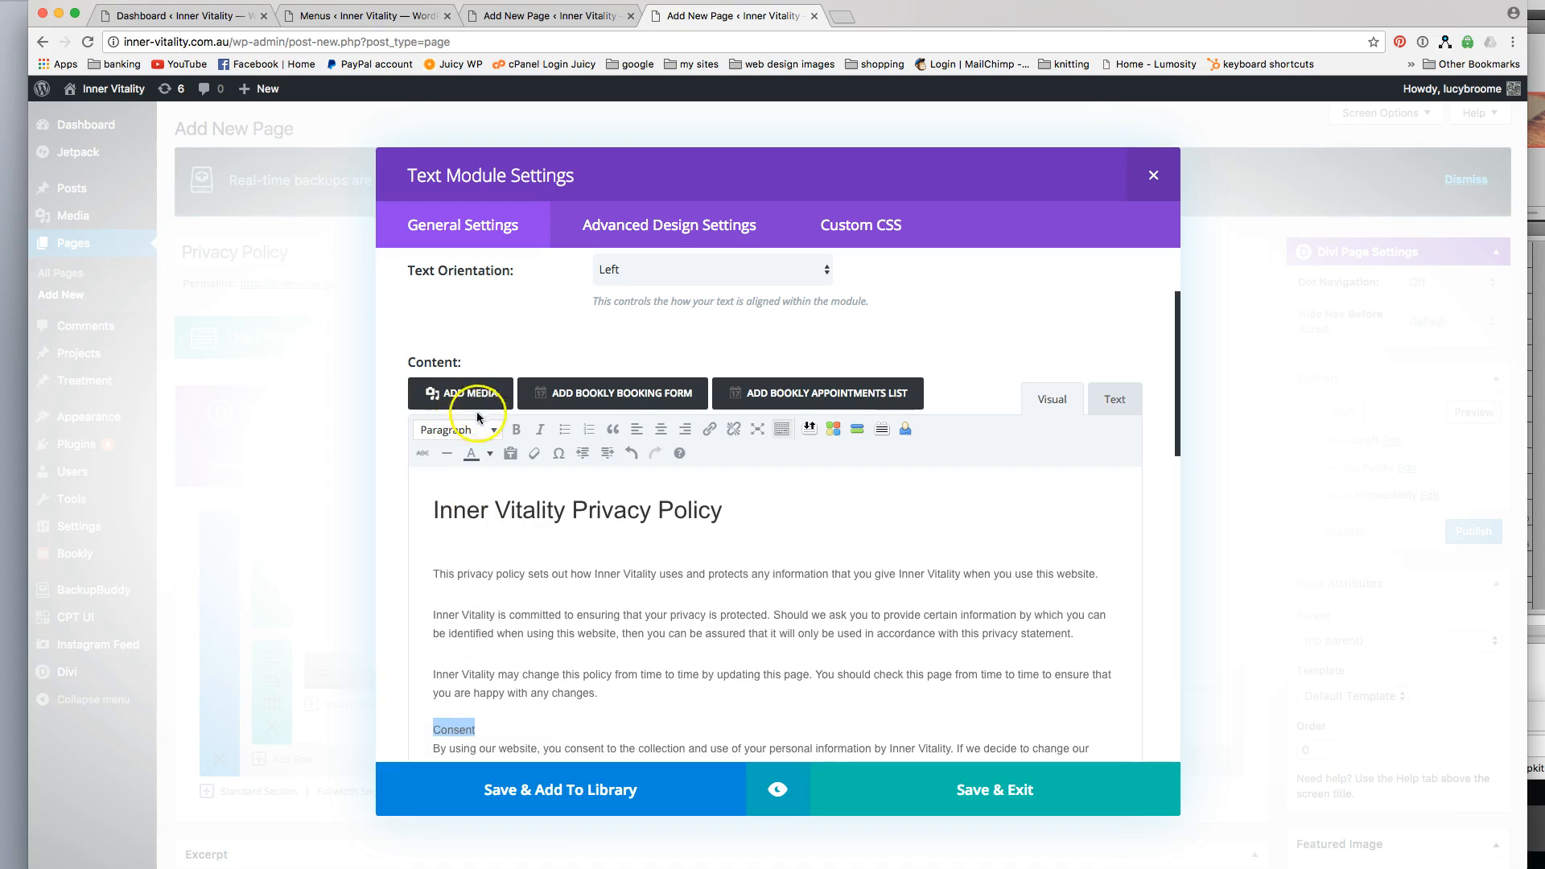
left_click(516, 429)
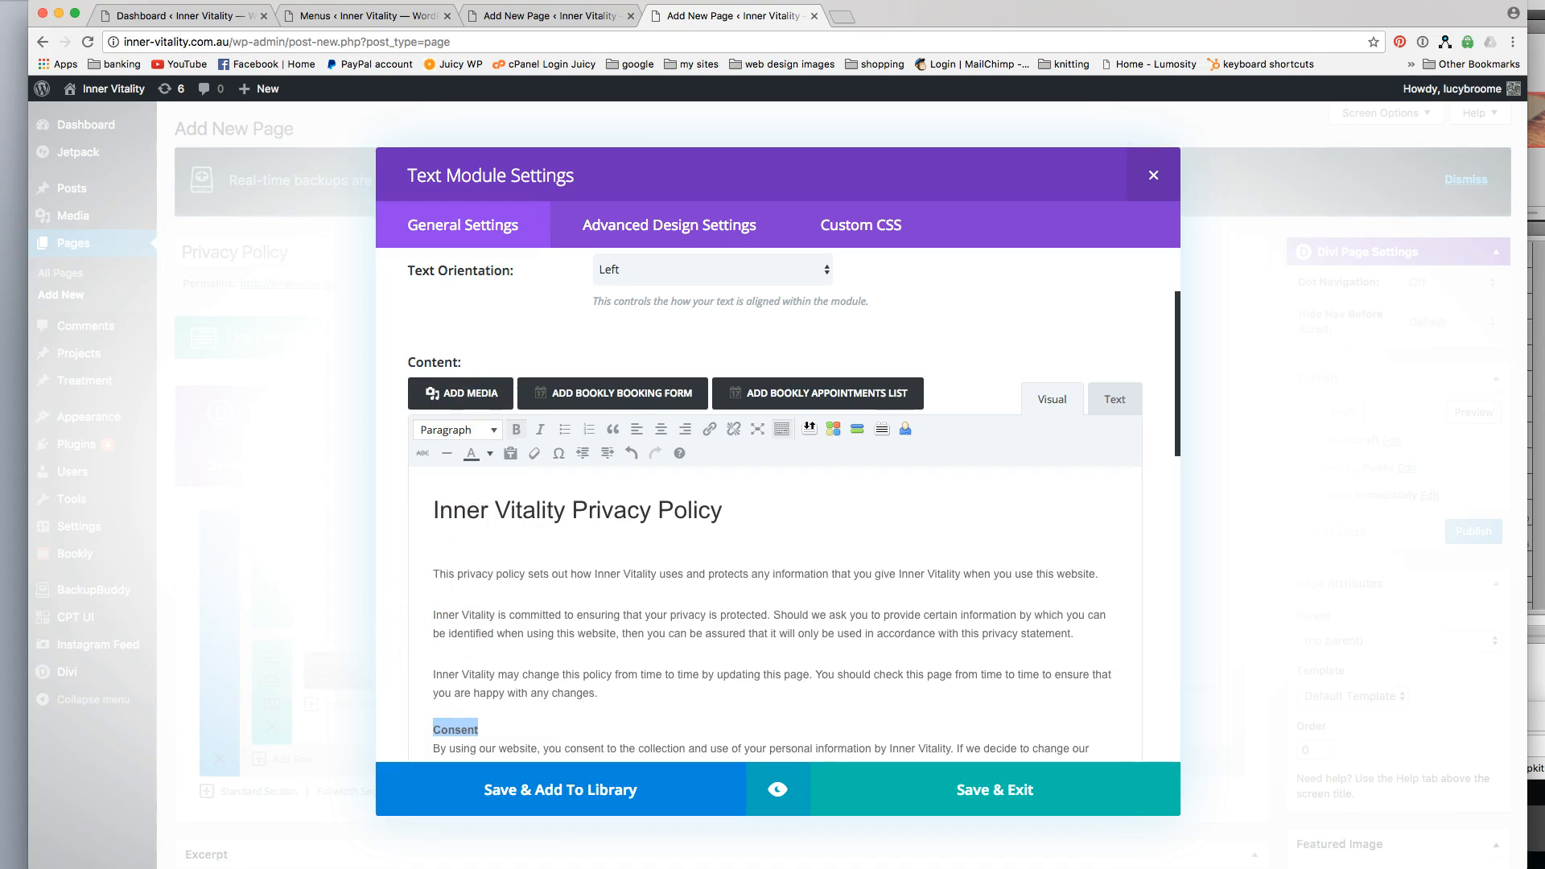
Review the formatting of the policy's subheadings and save the Text module.
scroll(824, 644, "down", 5)
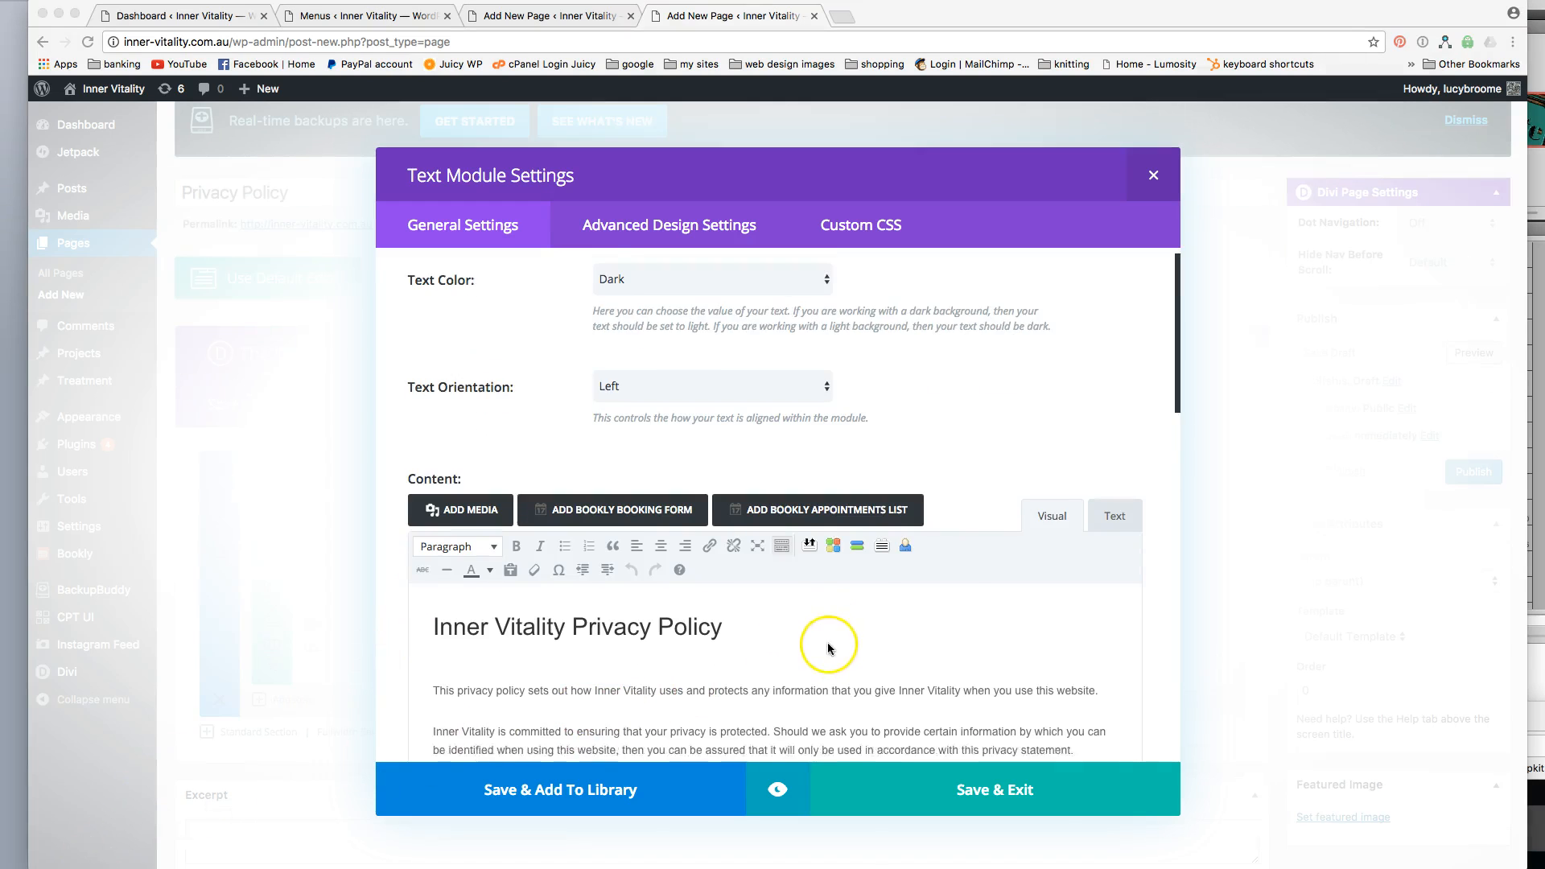
scroll(824, 650, "down", 3)
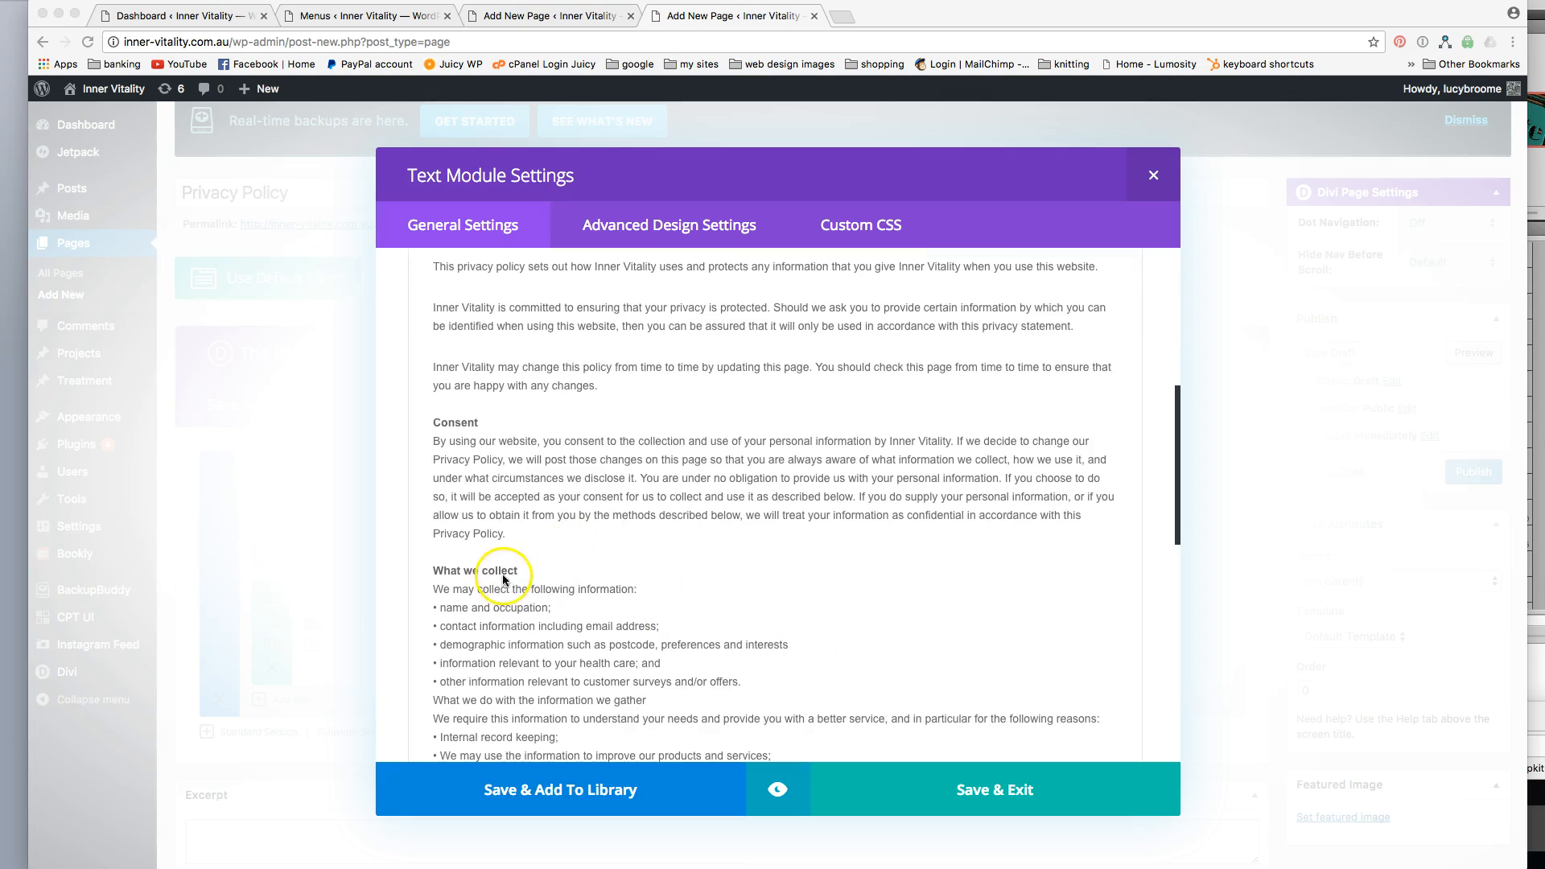
scroll(527, 587, "down", 10)
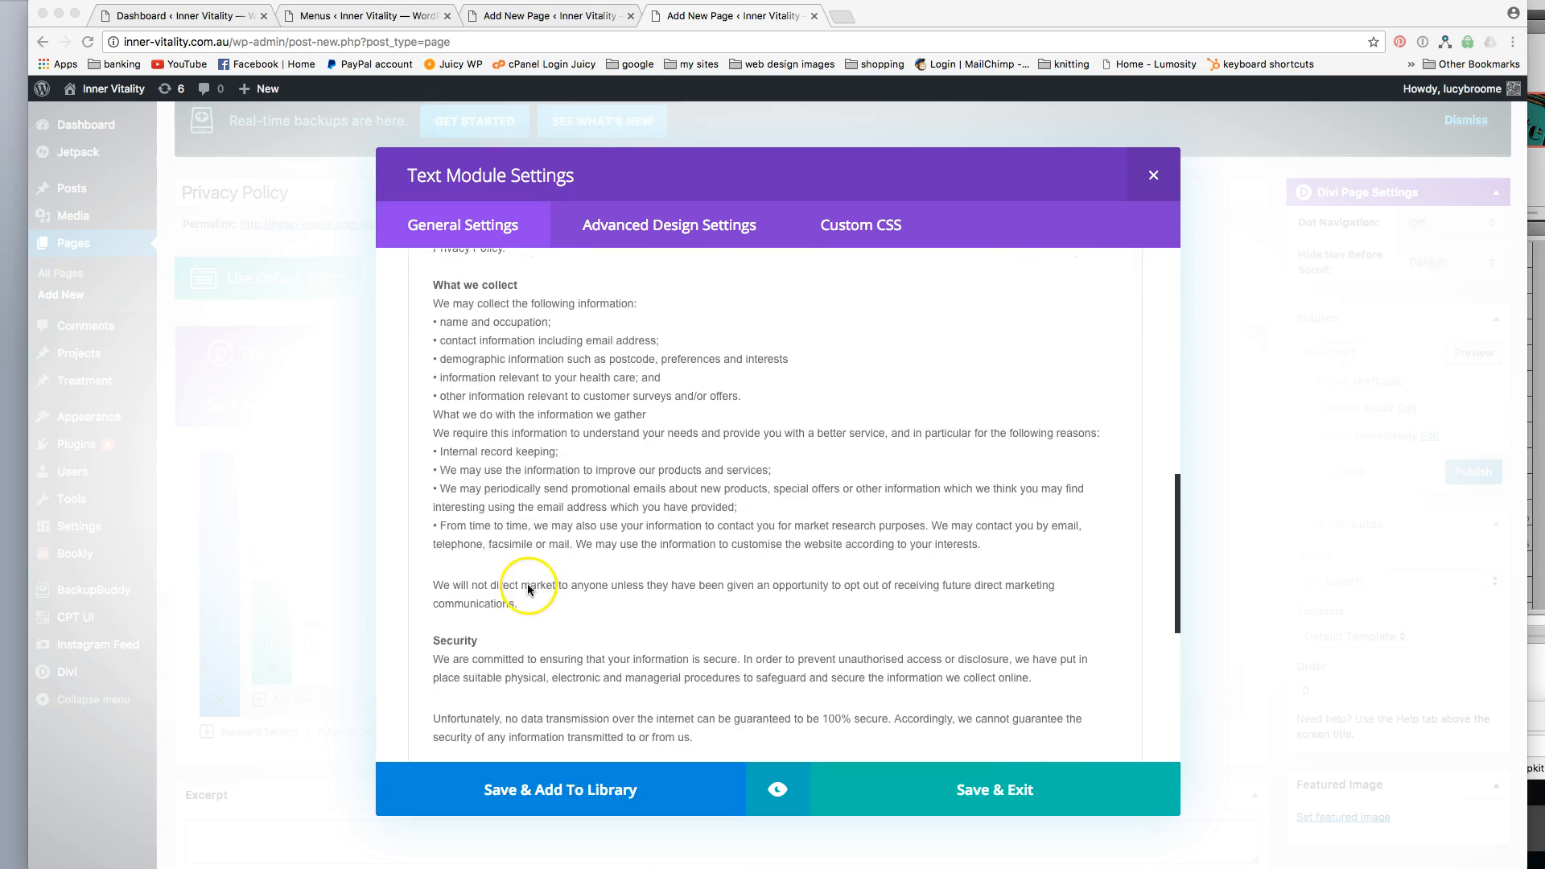
scroll(523, 588, "up", 15)
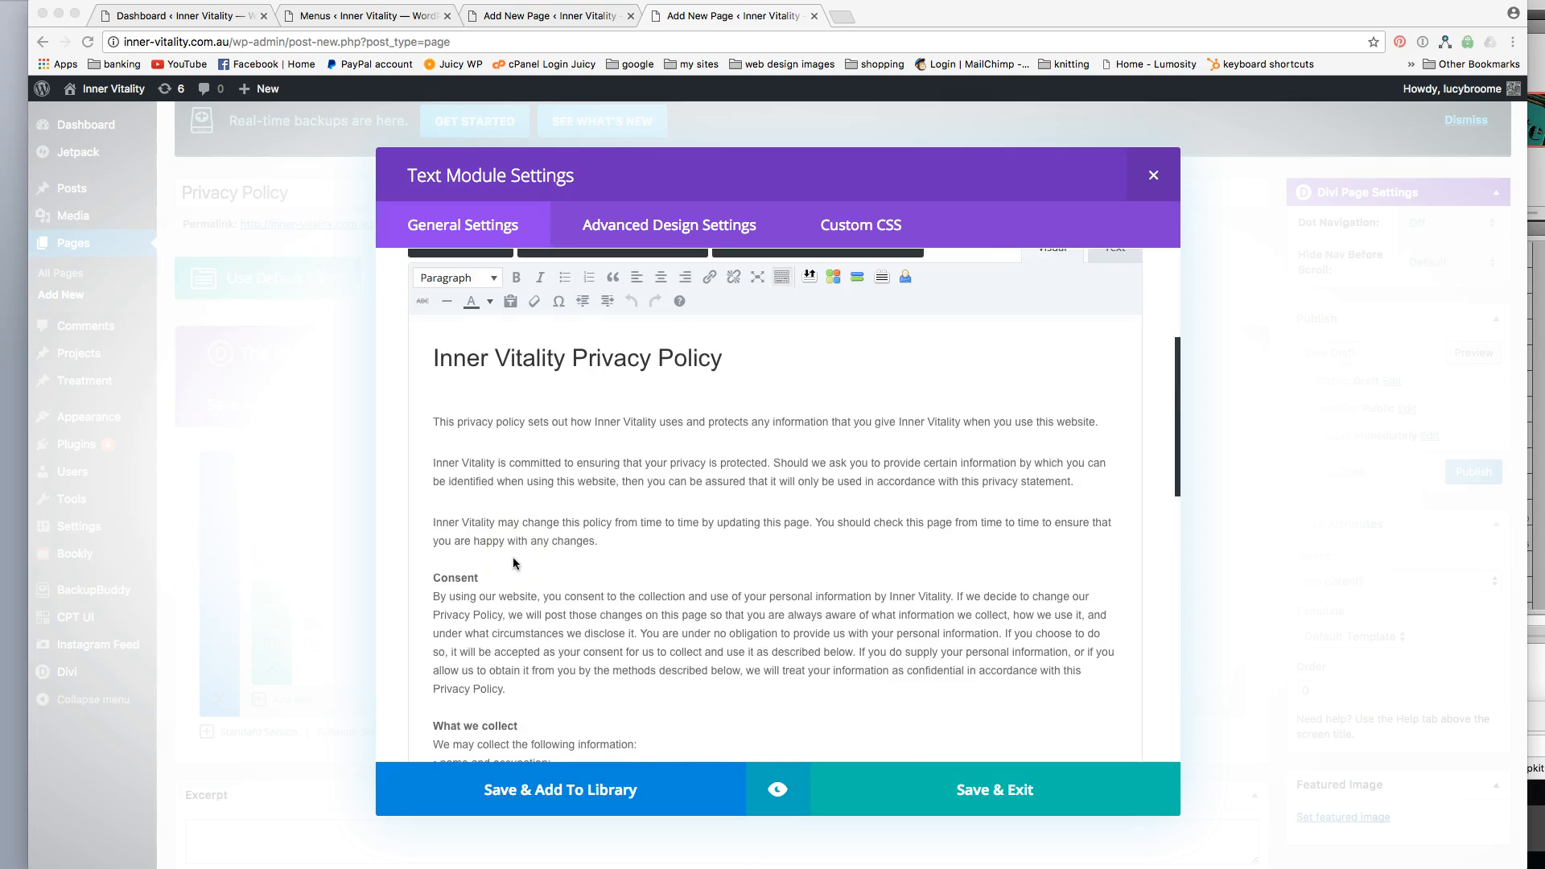
scroll(518, 557, "up", 2)
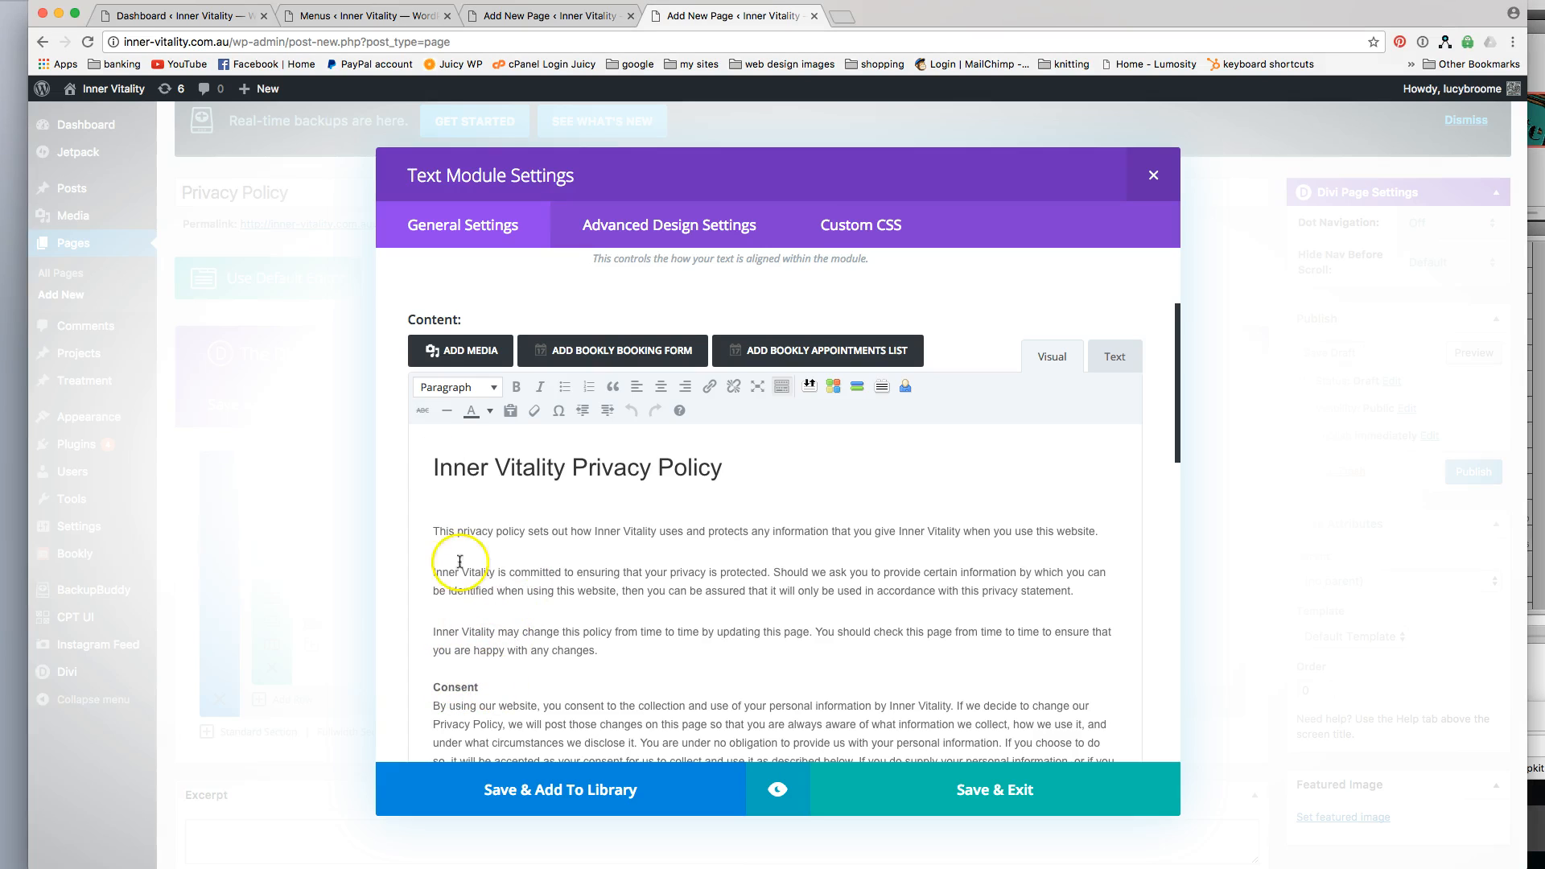
left_click(445, 388)
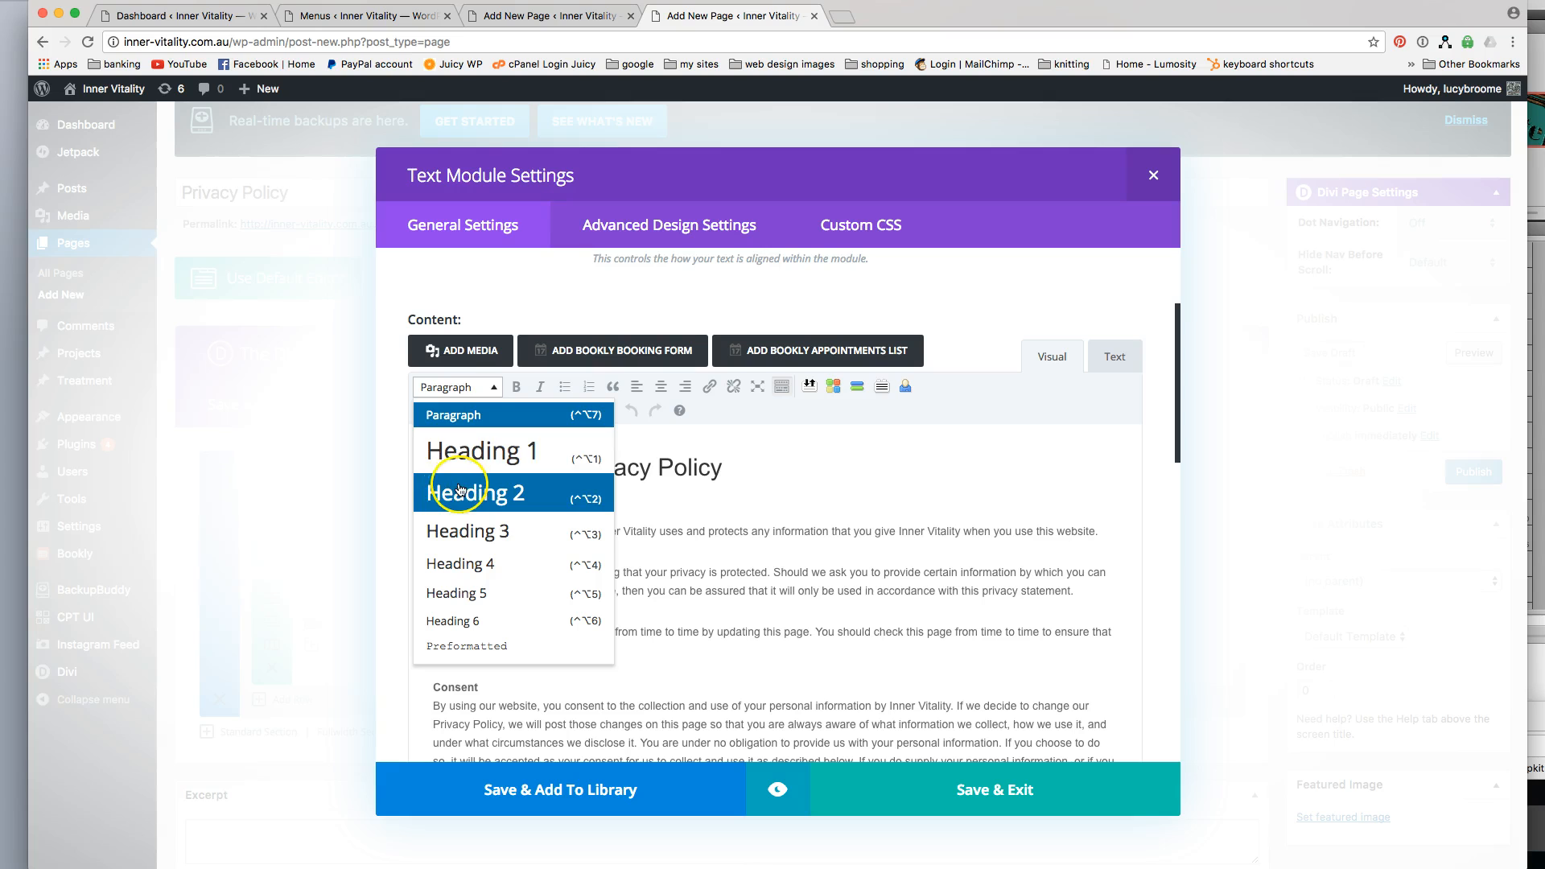
left_click(469, 387)
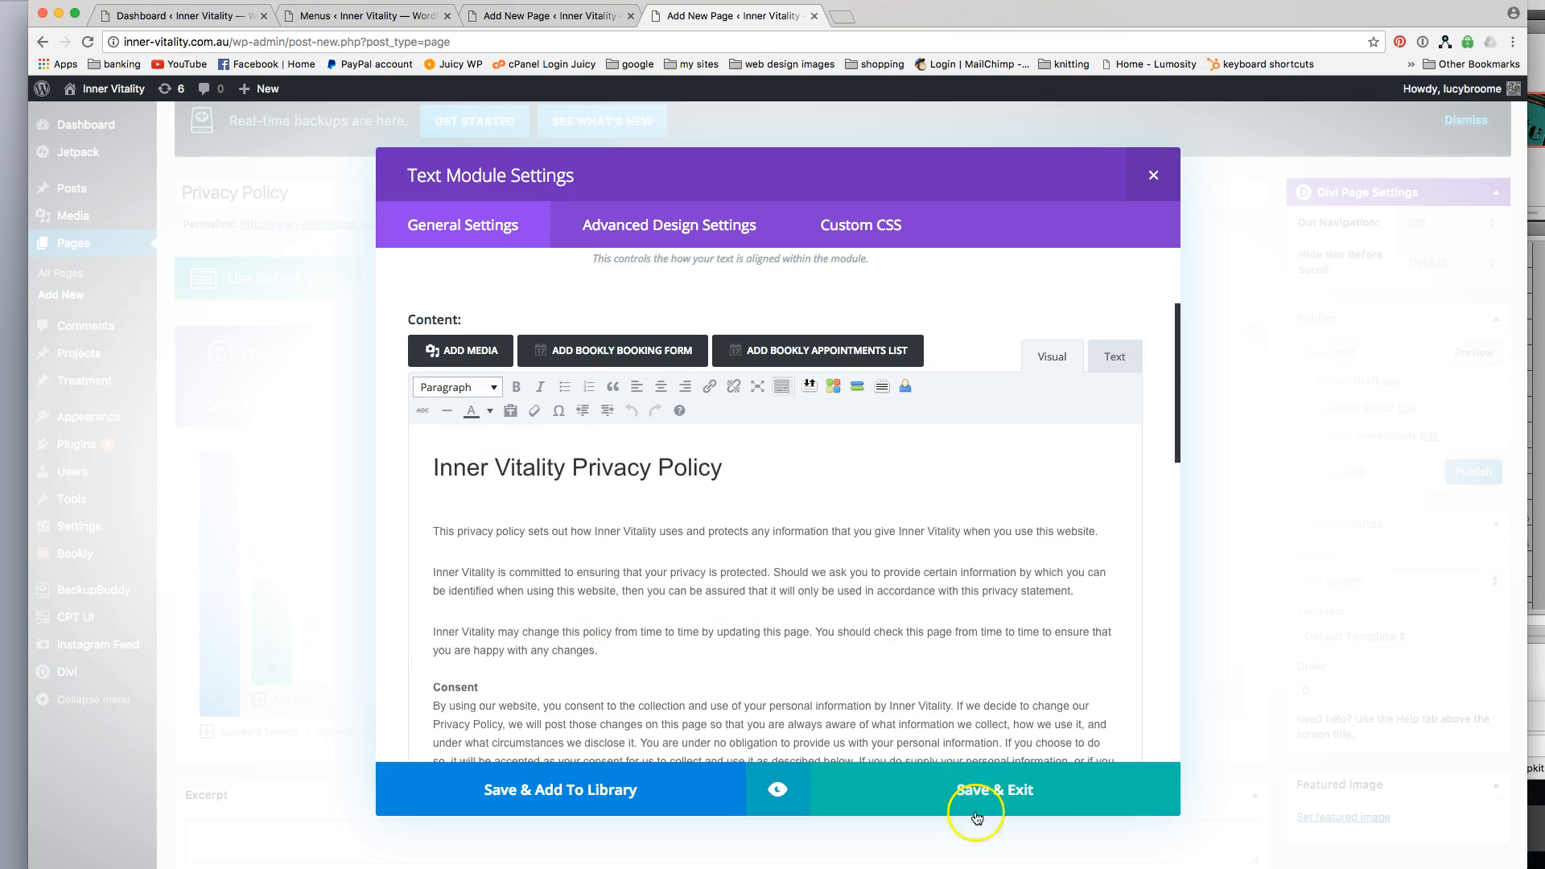
left_click(1000, 793)
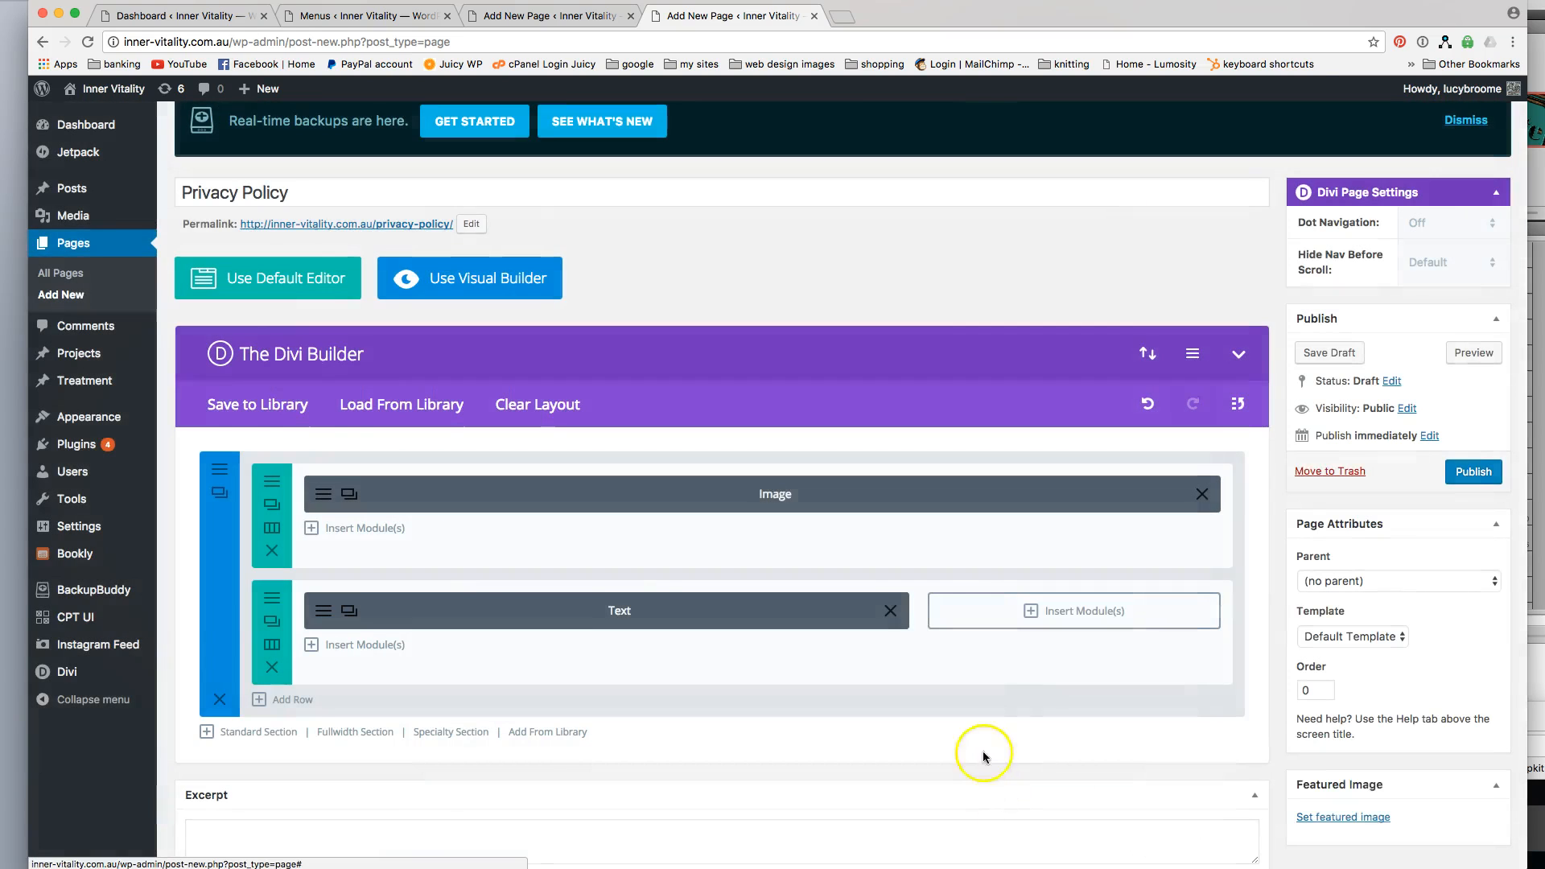
Add a third row from the library containing the contact and booking call-to-action modules.
left_click(283, 699)
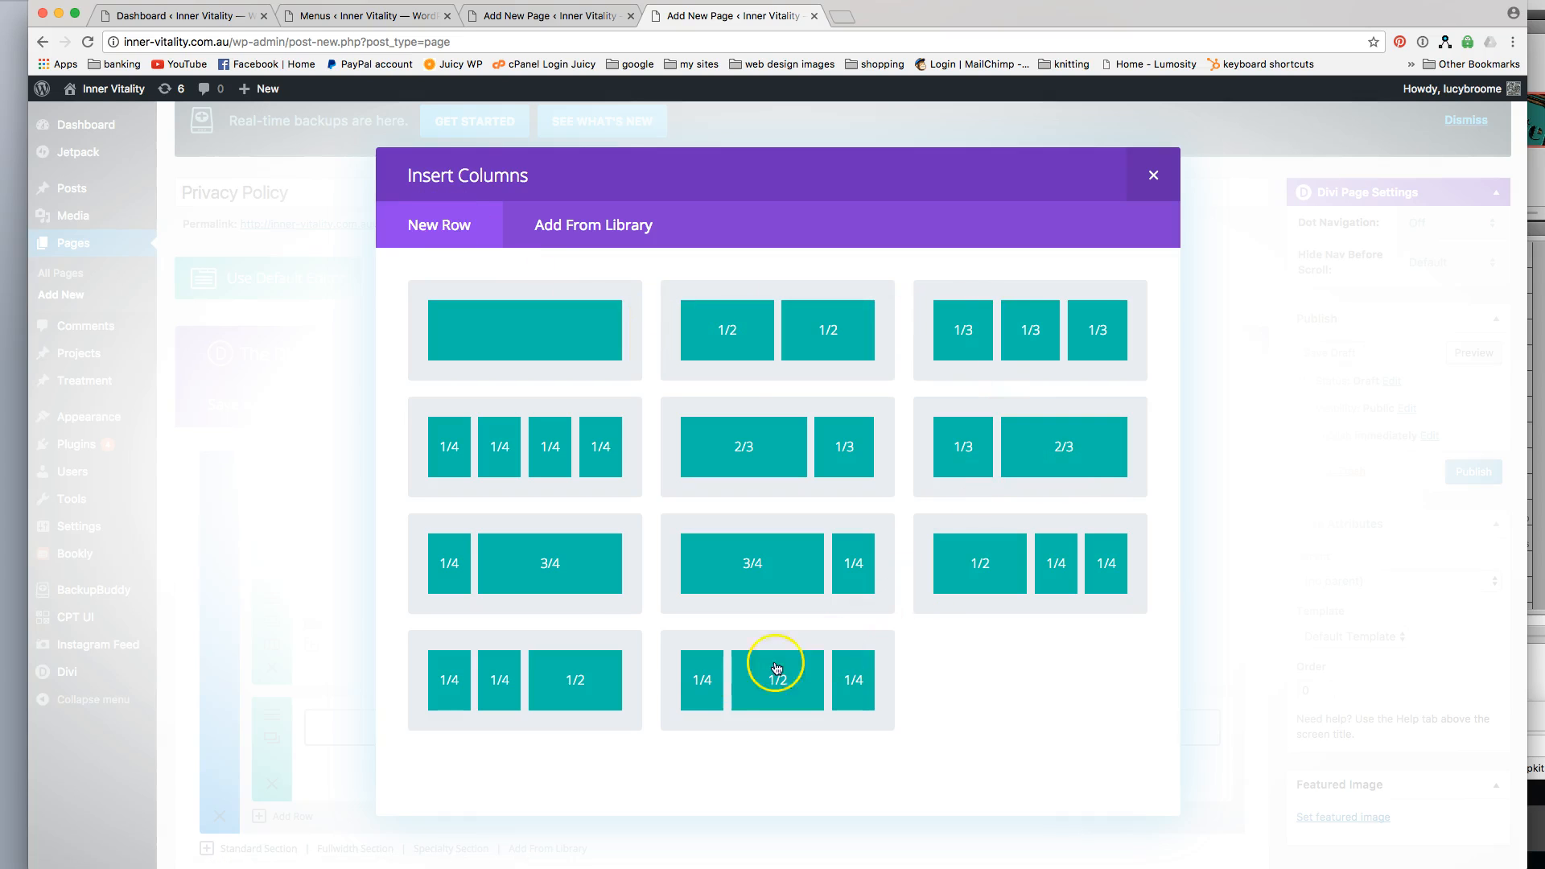
left_click(586, 228)
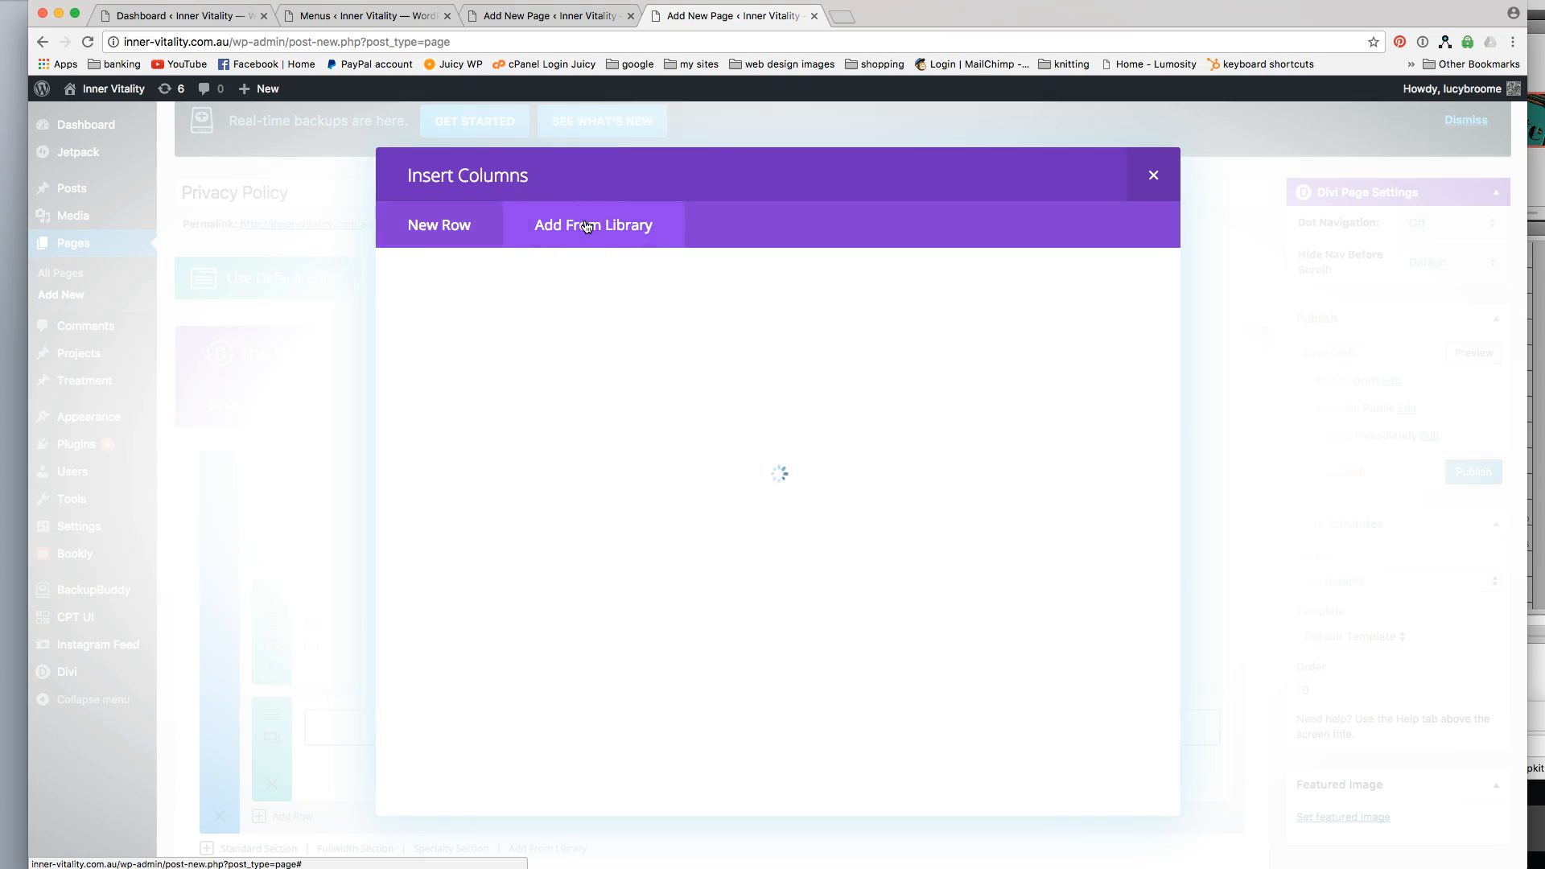
left_click(766, 375)
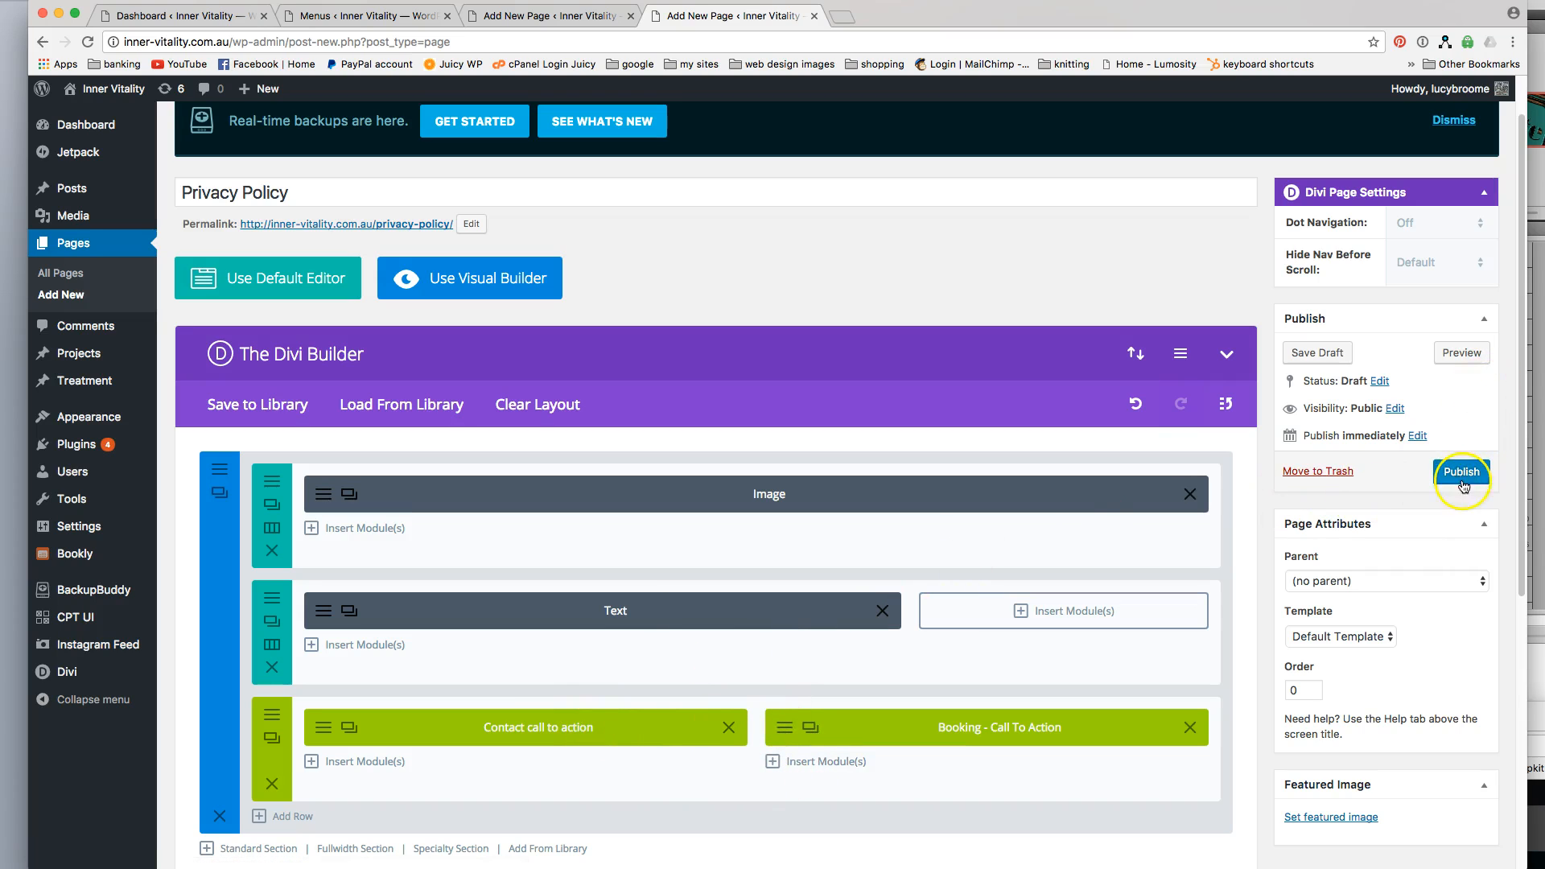
Preview the Privacy Policy page and examine the banner, the policy text and the call-to-action boxes at the end.
left_click(1459, 353)
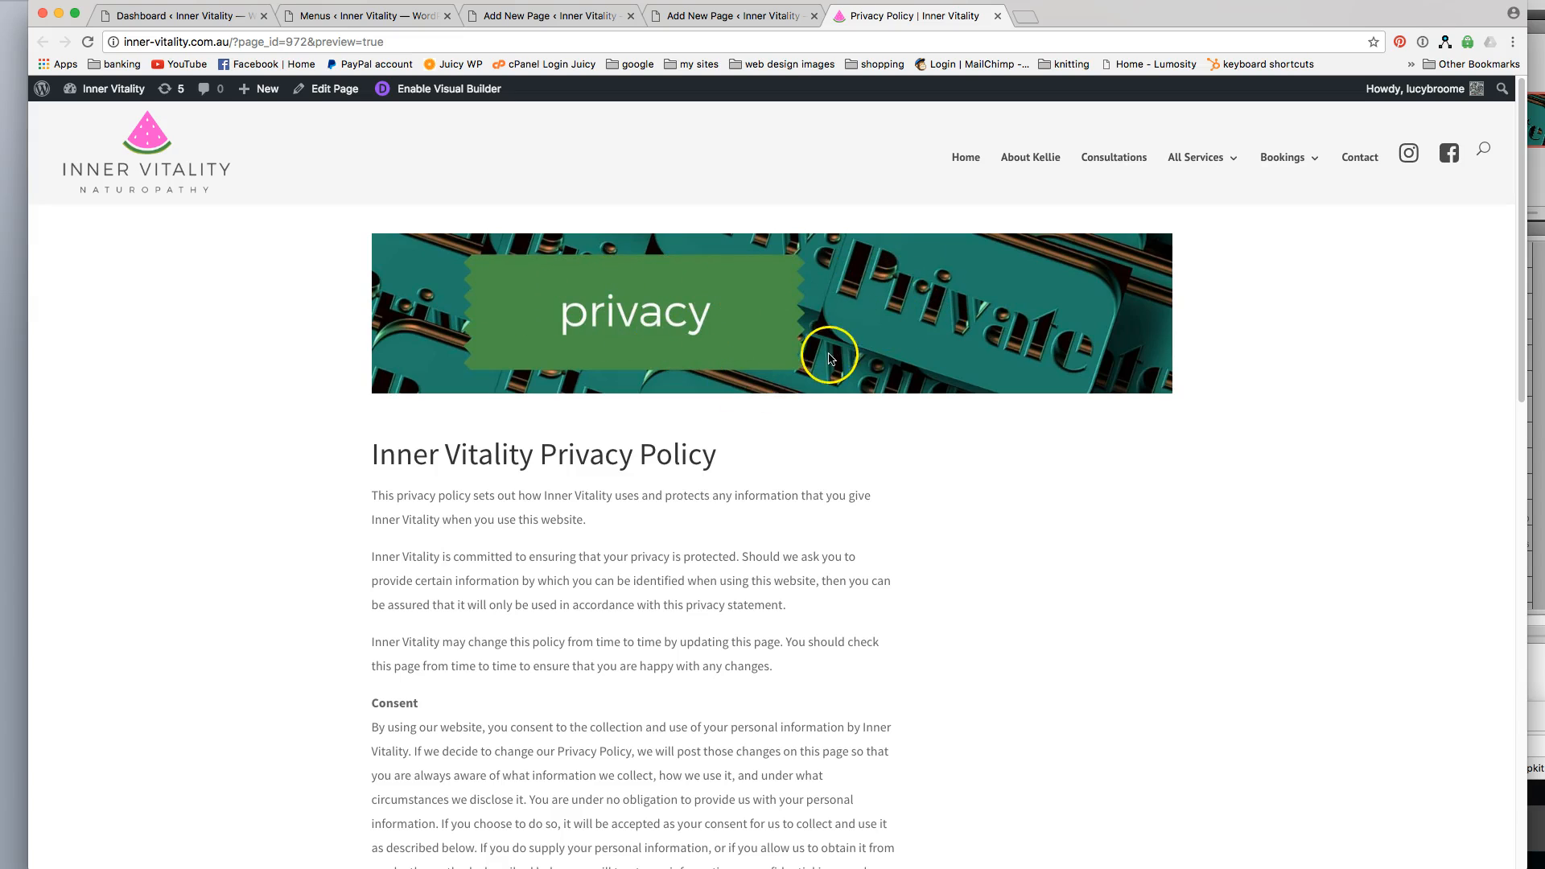
scroll(1054, 473, "down", 2)
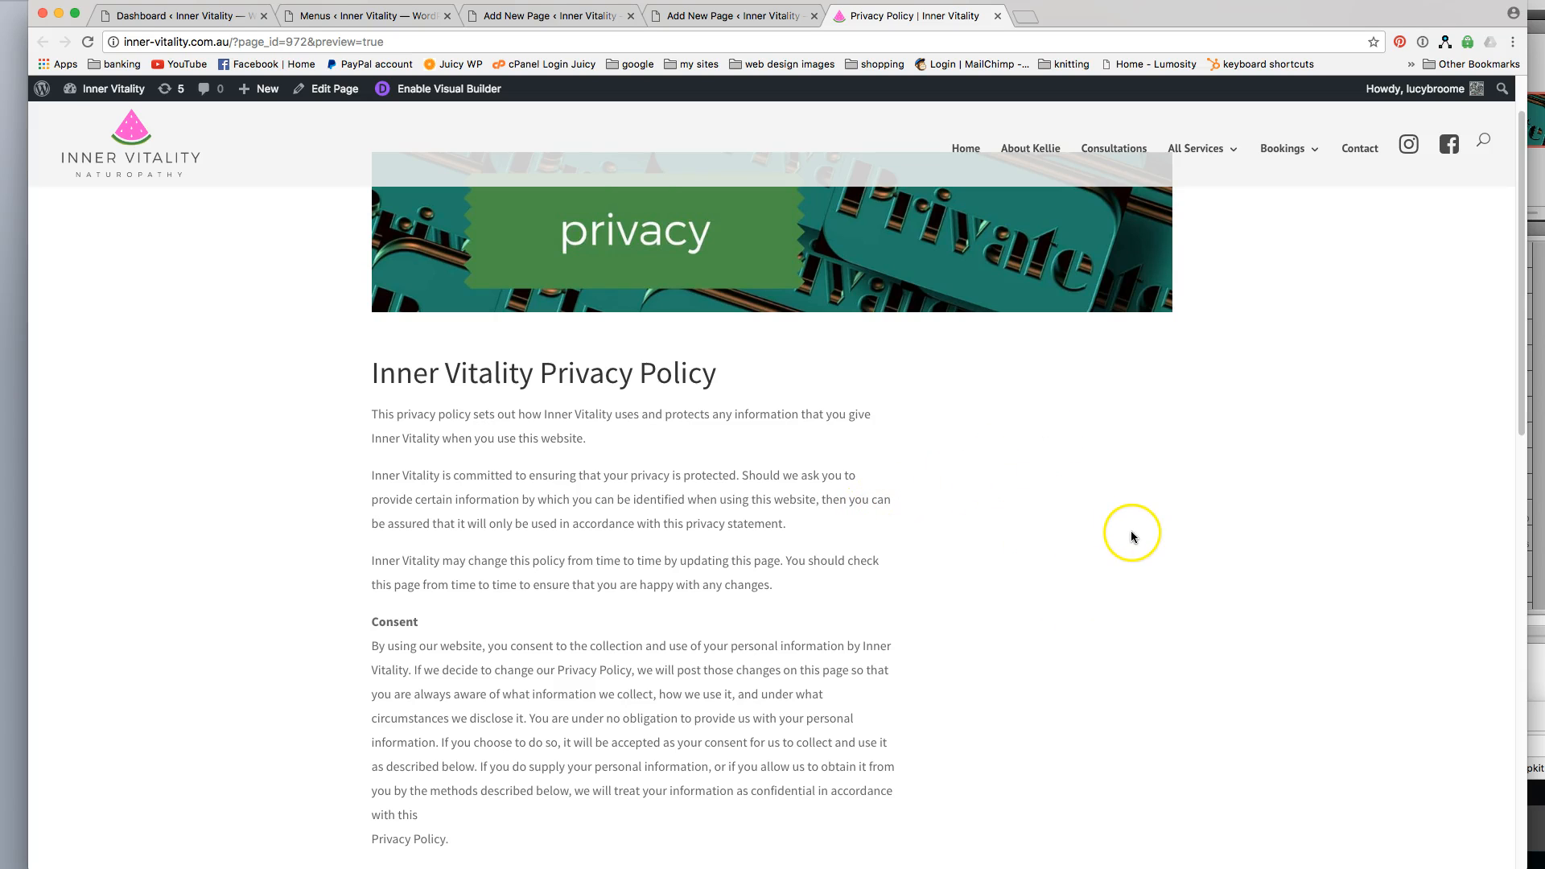
scroll(1128, 535, "up", 2)
scroll(1129, 538, "down", 3)
scroll(1124, 534, "up", 2)
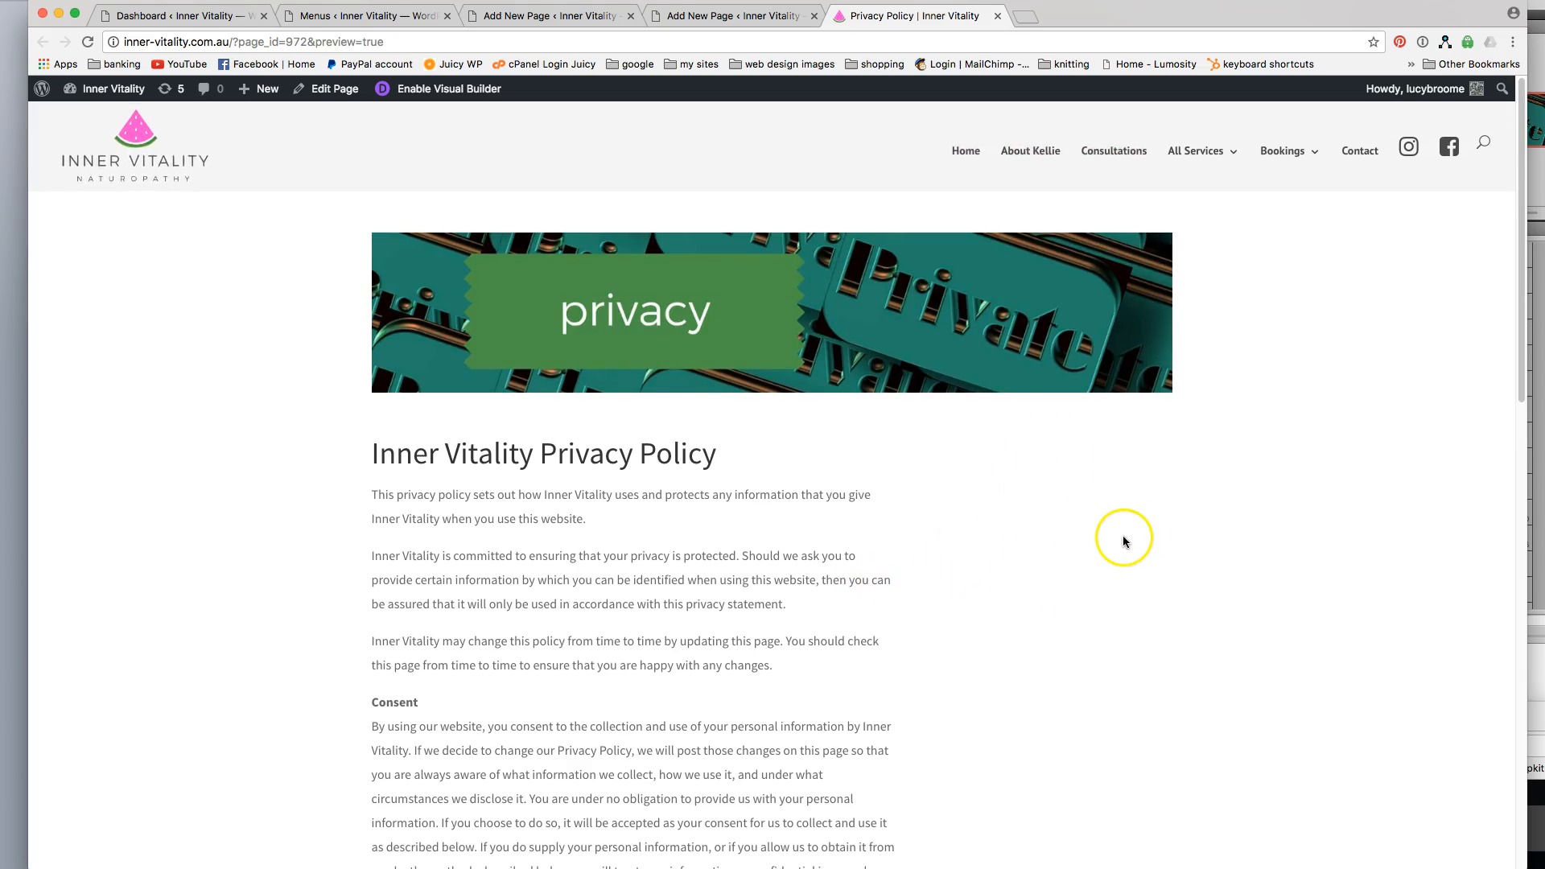
scroll(1124, 534, "down", 10)
scroll(1120, 540, "down", 15)
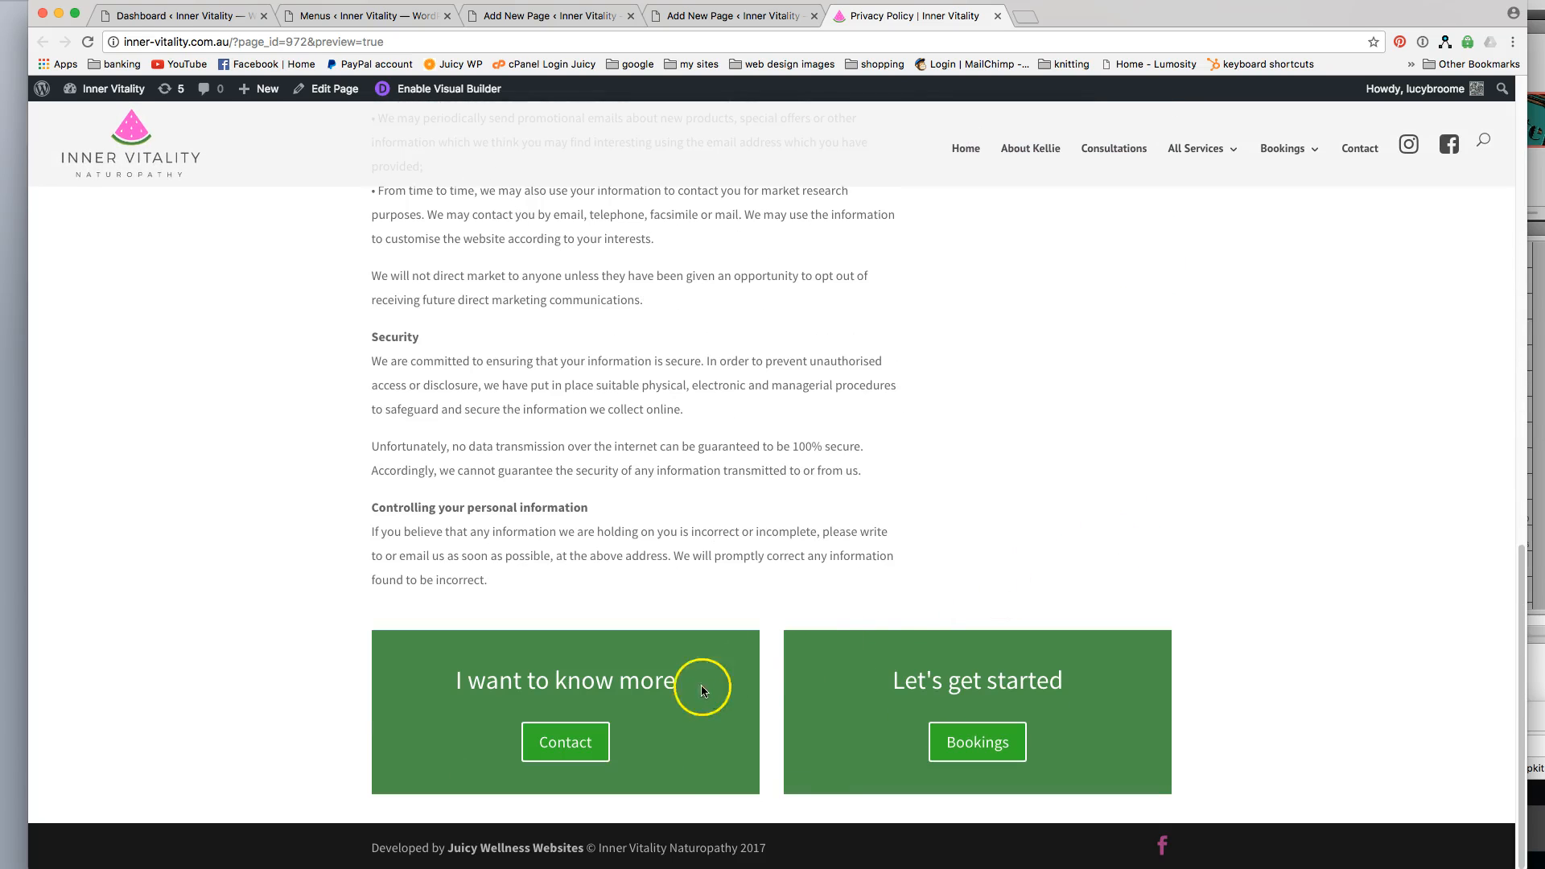
scroll(1018, 473, "up", 20)
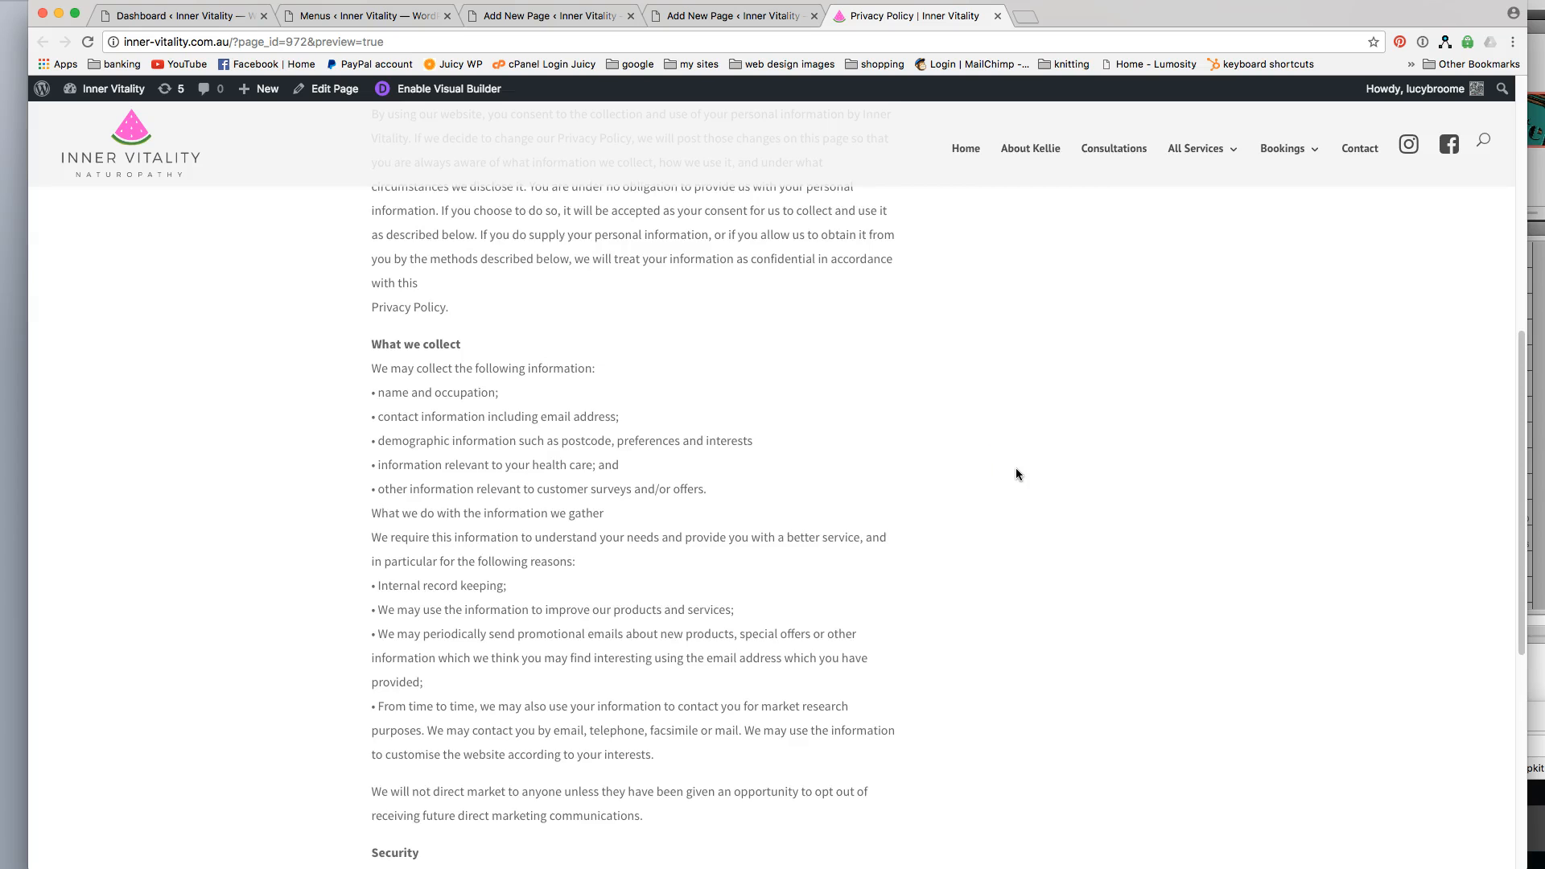
scroll(1017, 474, "down", 10)
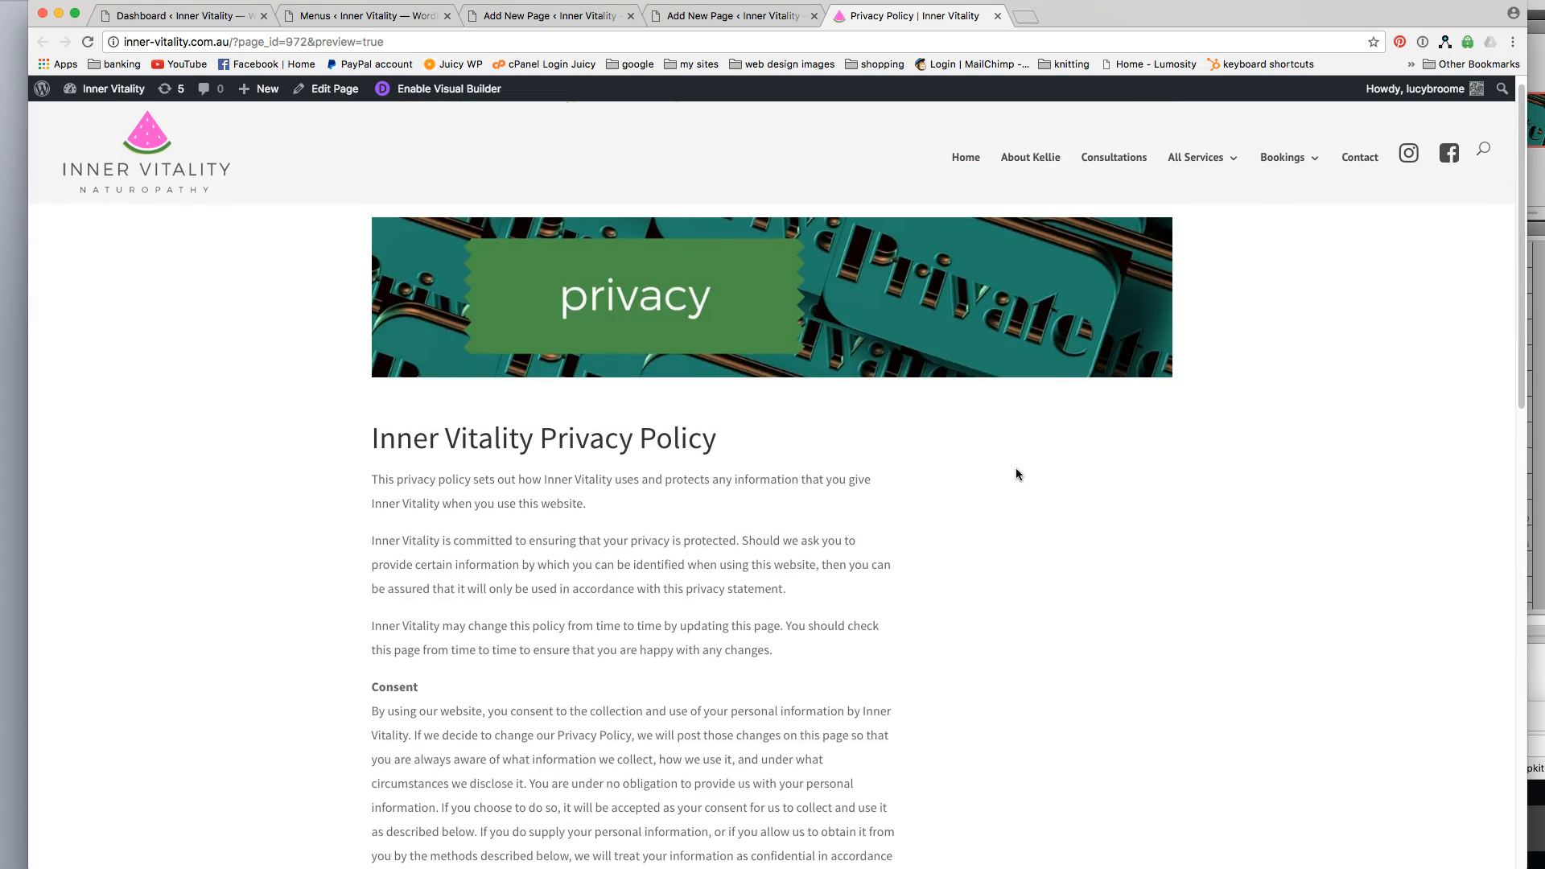
scroll(1017, 474, "down", 4)
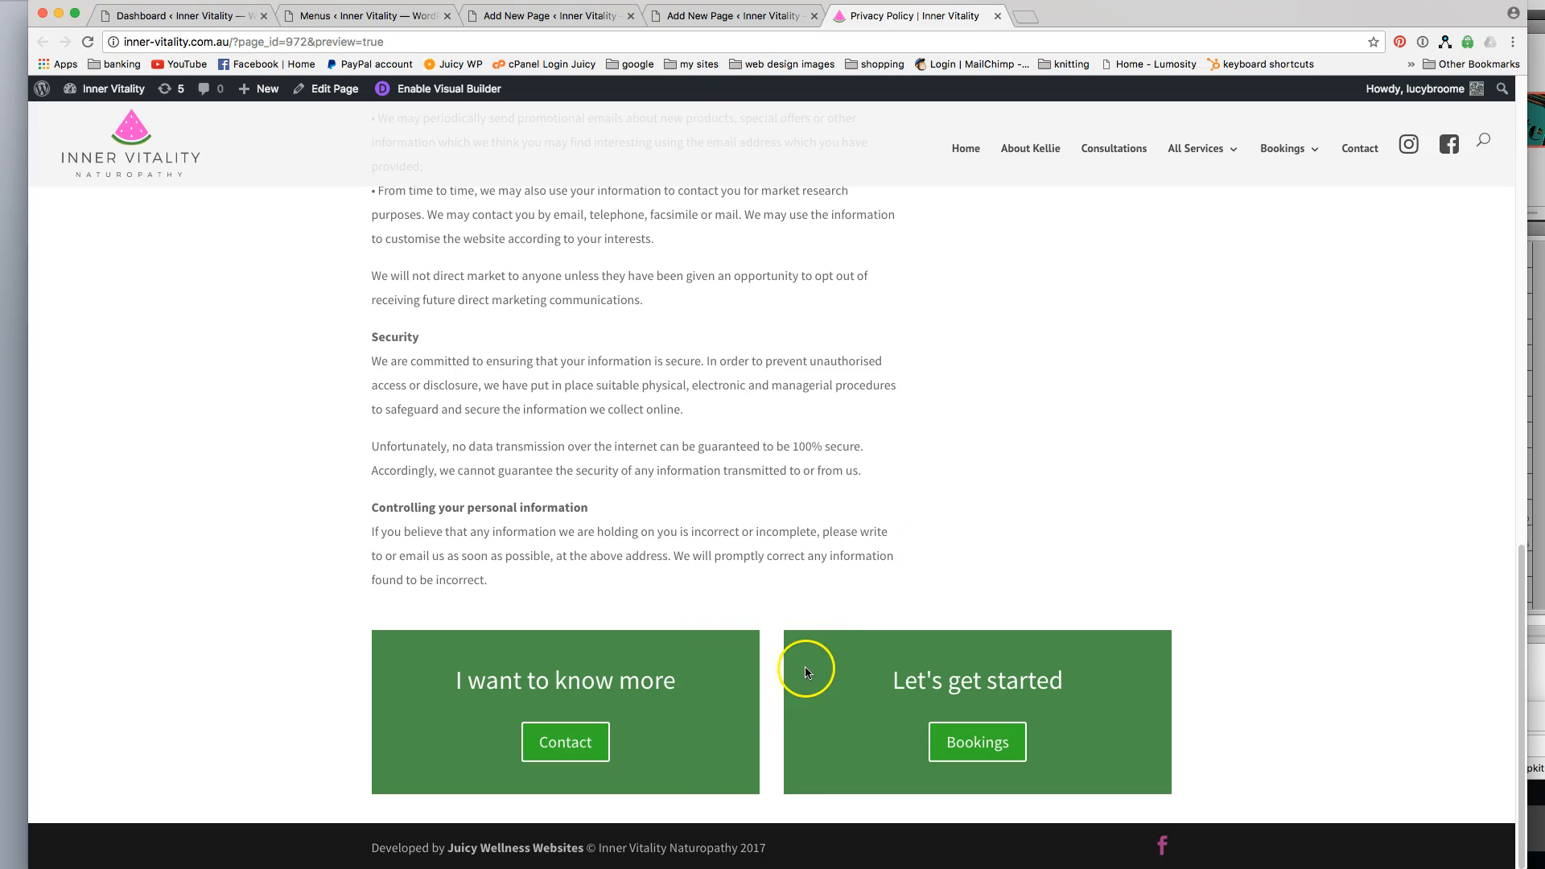
scroll(829, 644, "up", 7)
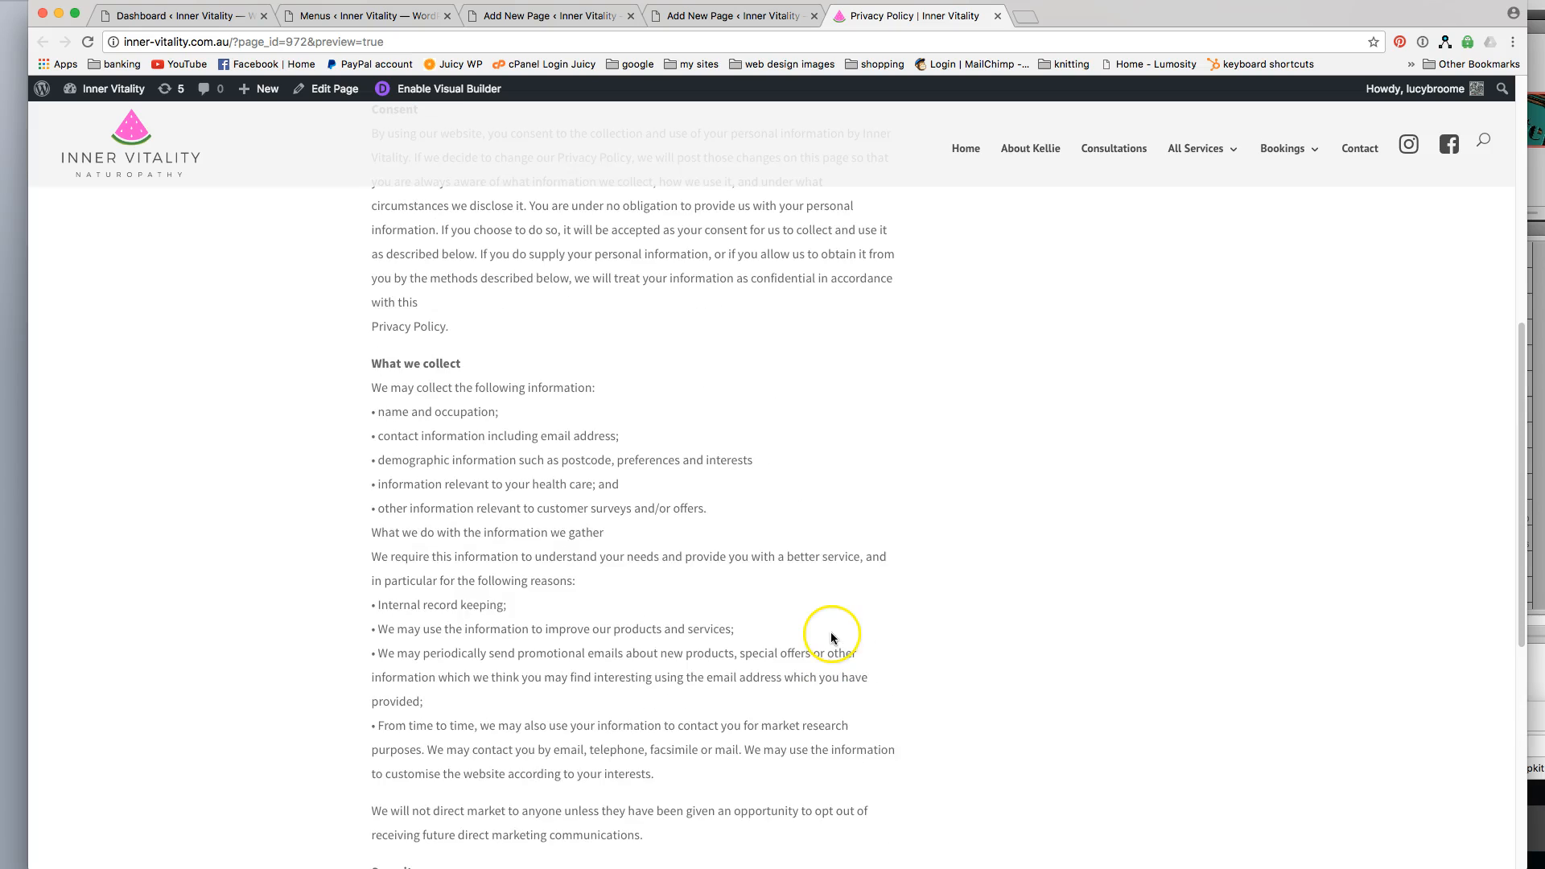
scroll(1127, 570, "up", 8)
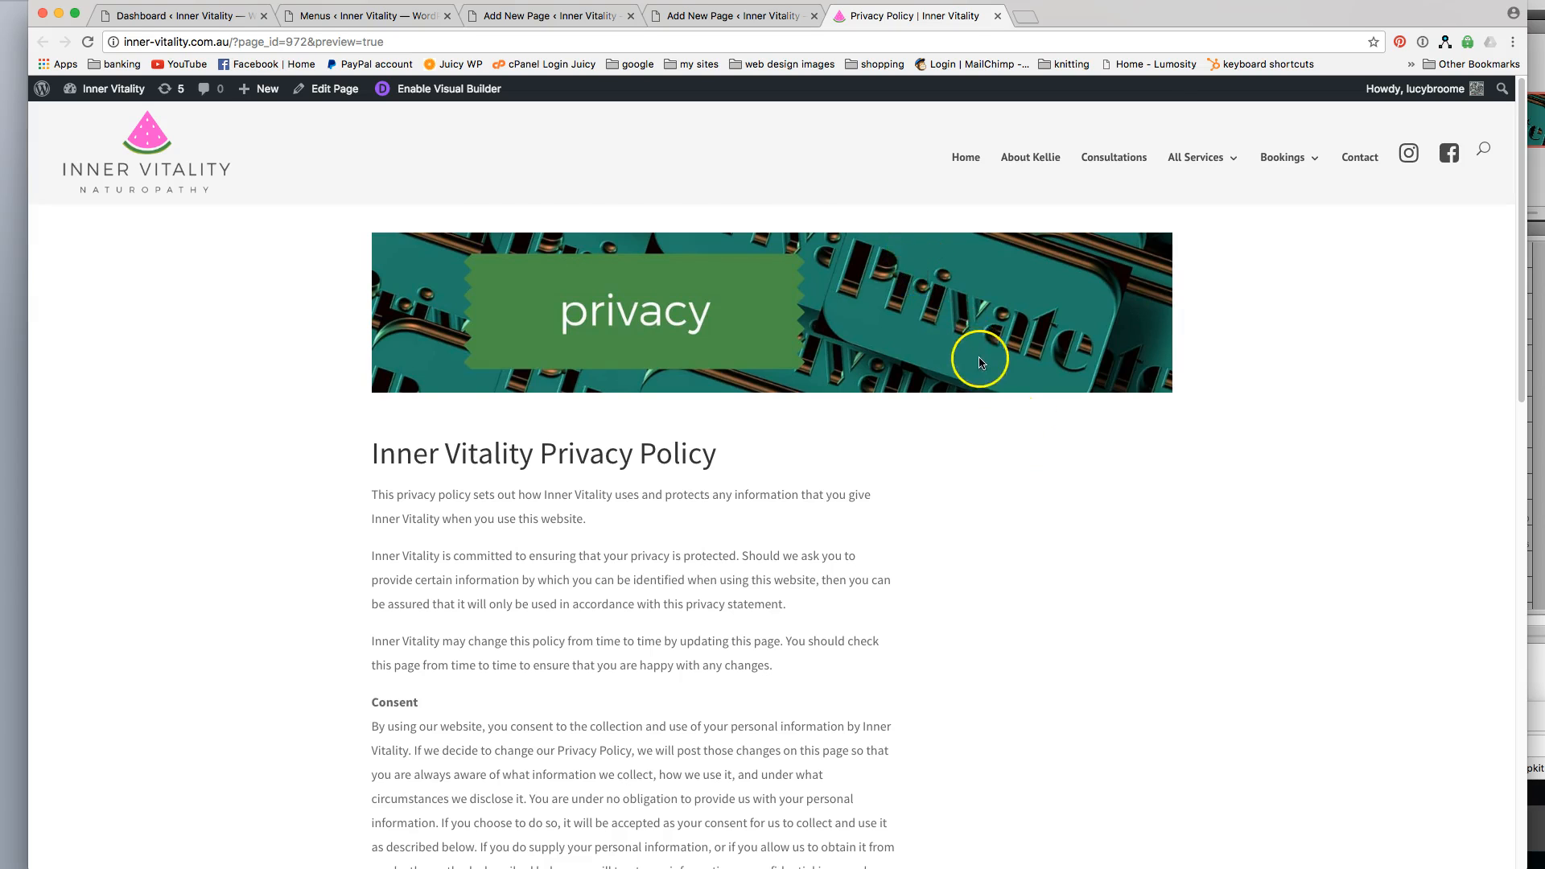
scroll(979, 361, "down", 15)
scroll(981, 363, "up", 15)
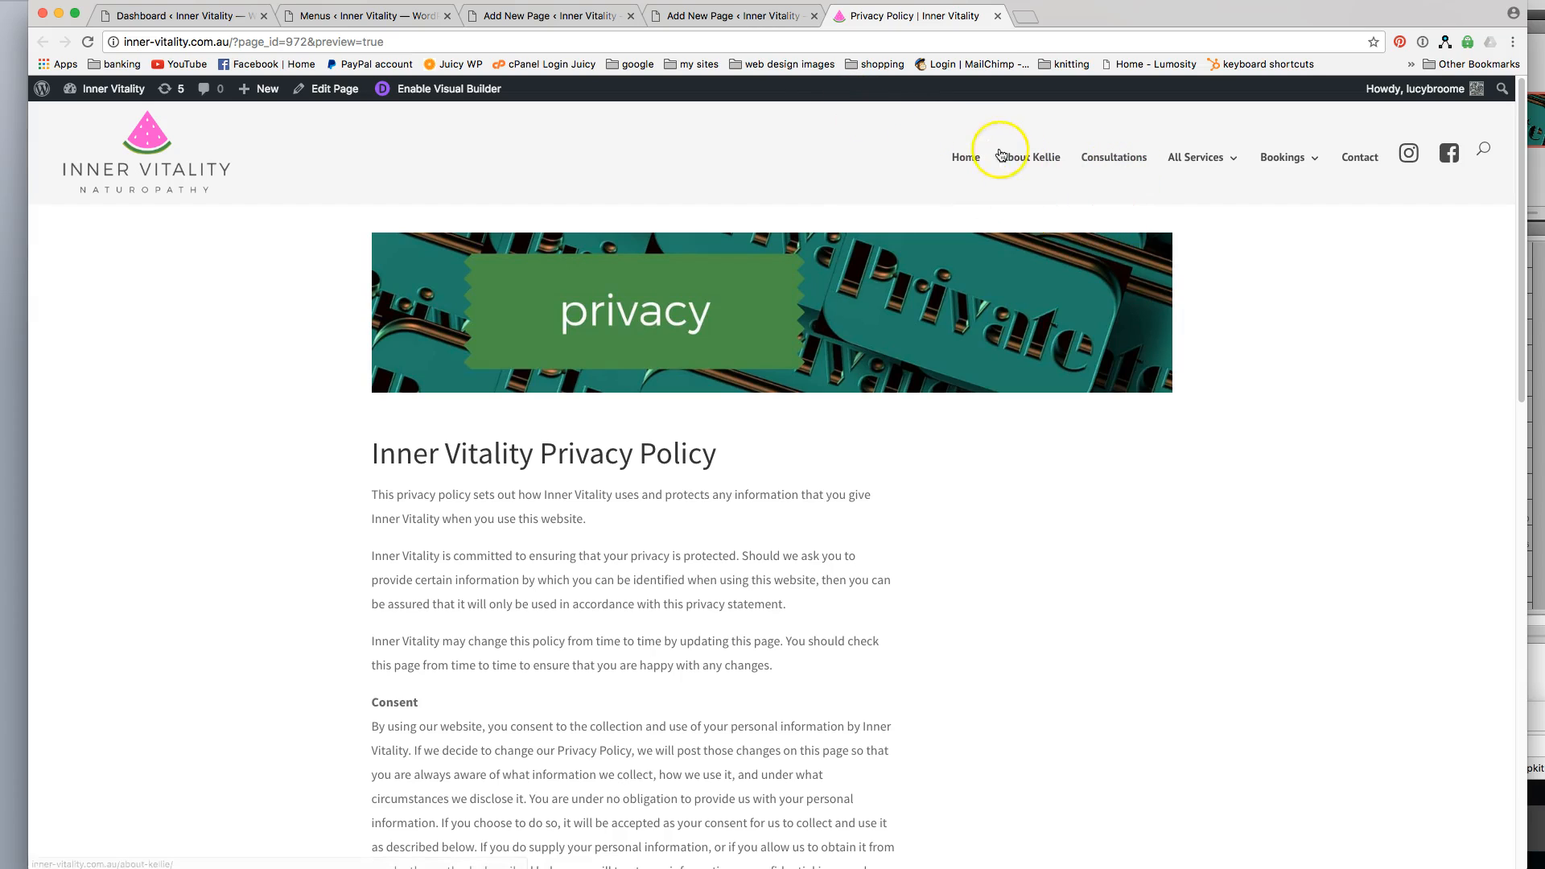
Return from the preview to the page editor and publish the Privacy Policy page.
left_click(694, 18)
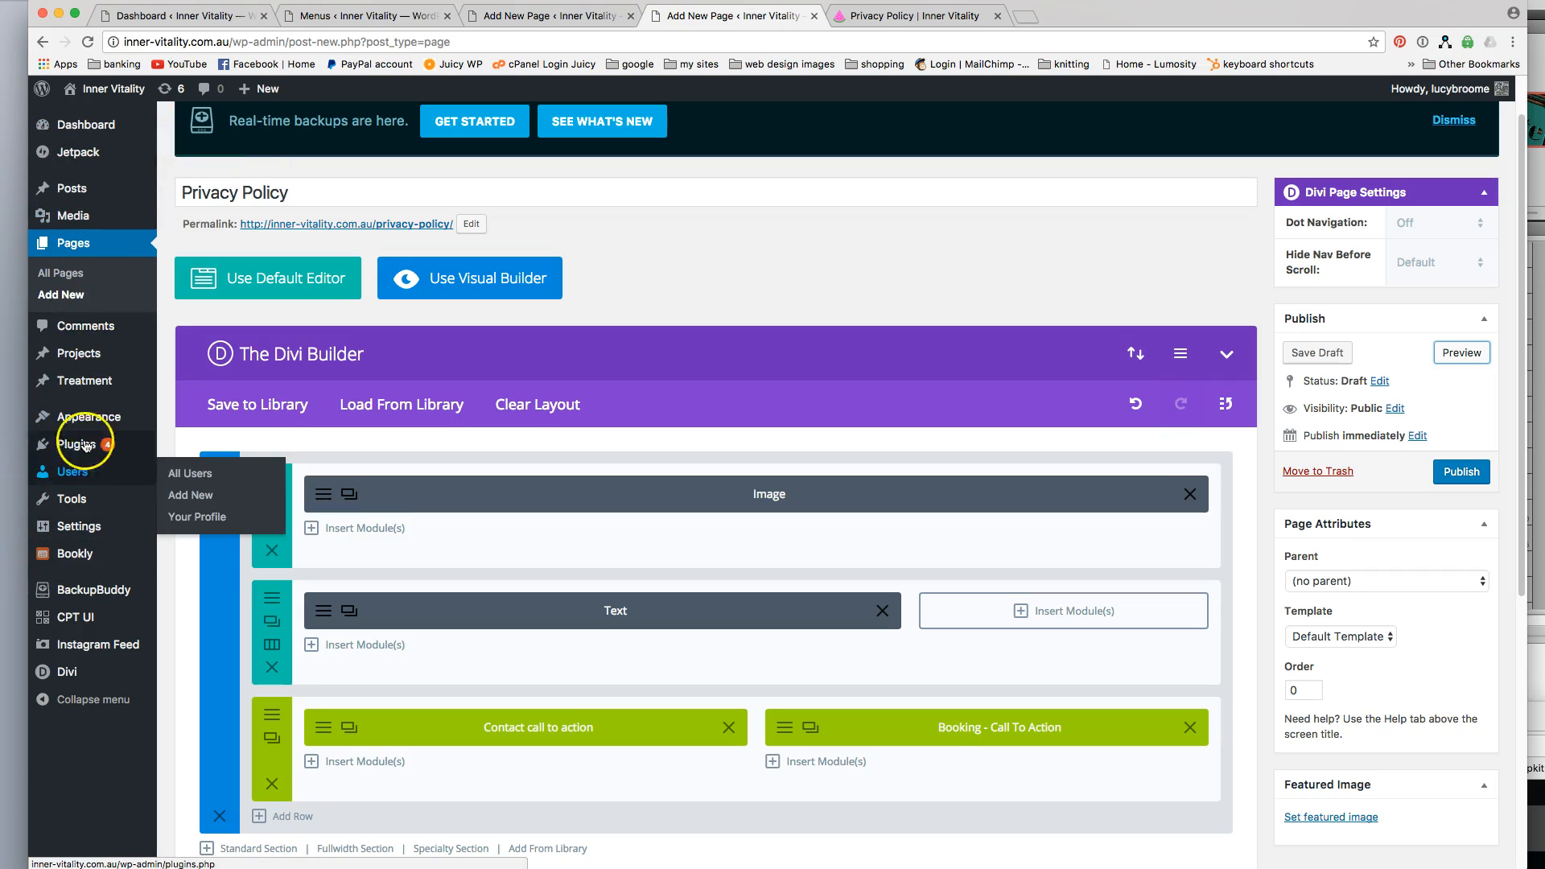
mouse_move(88, 417)
left_click(186, 484)
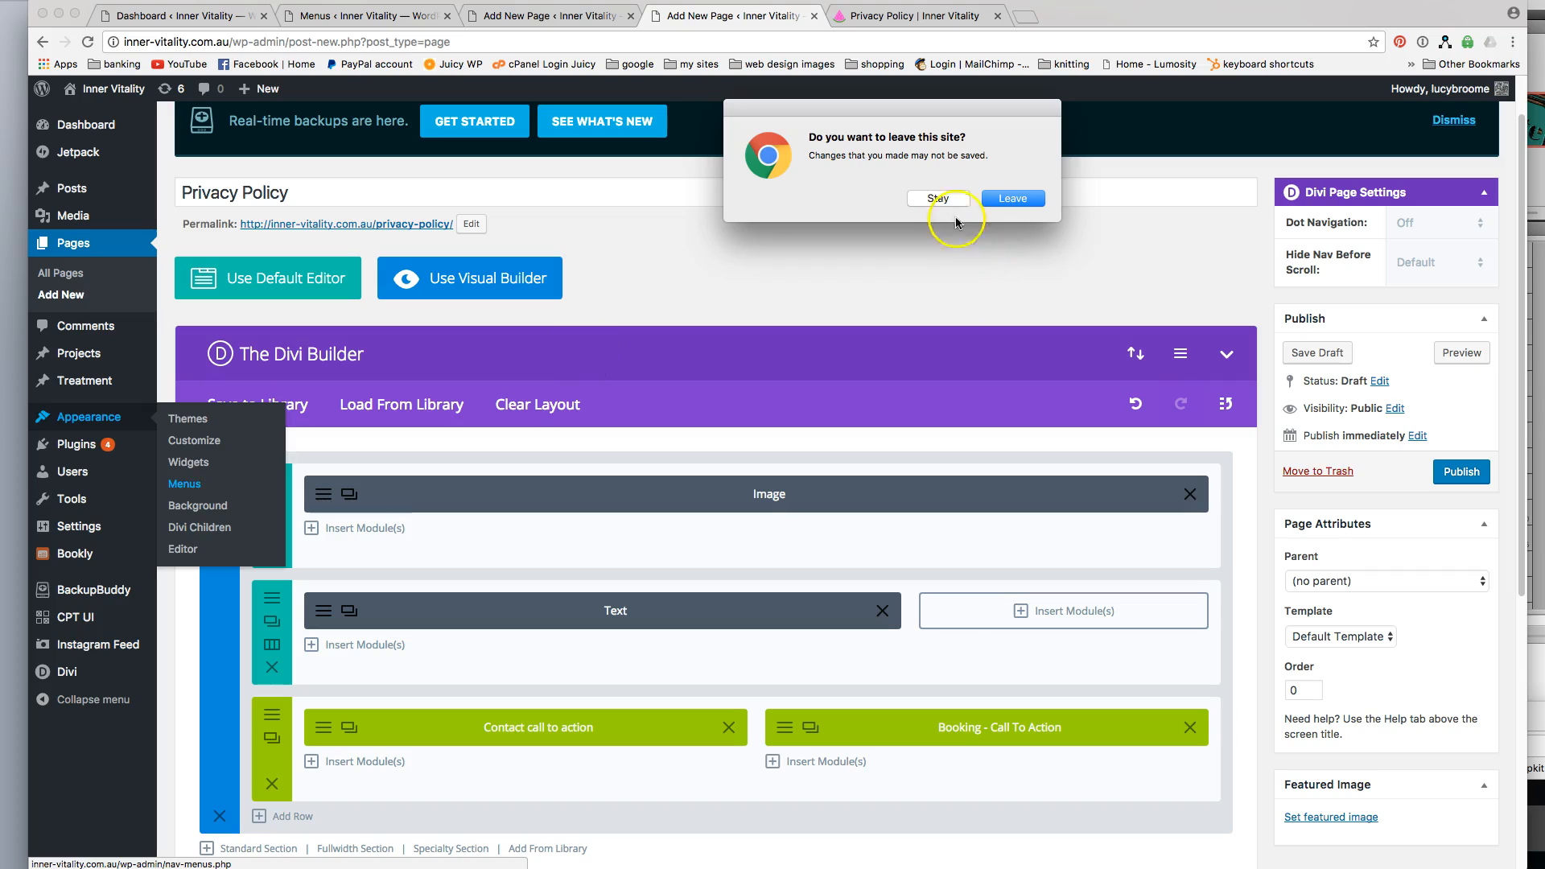
left_click(940, 199)
left_click(1462, 471)
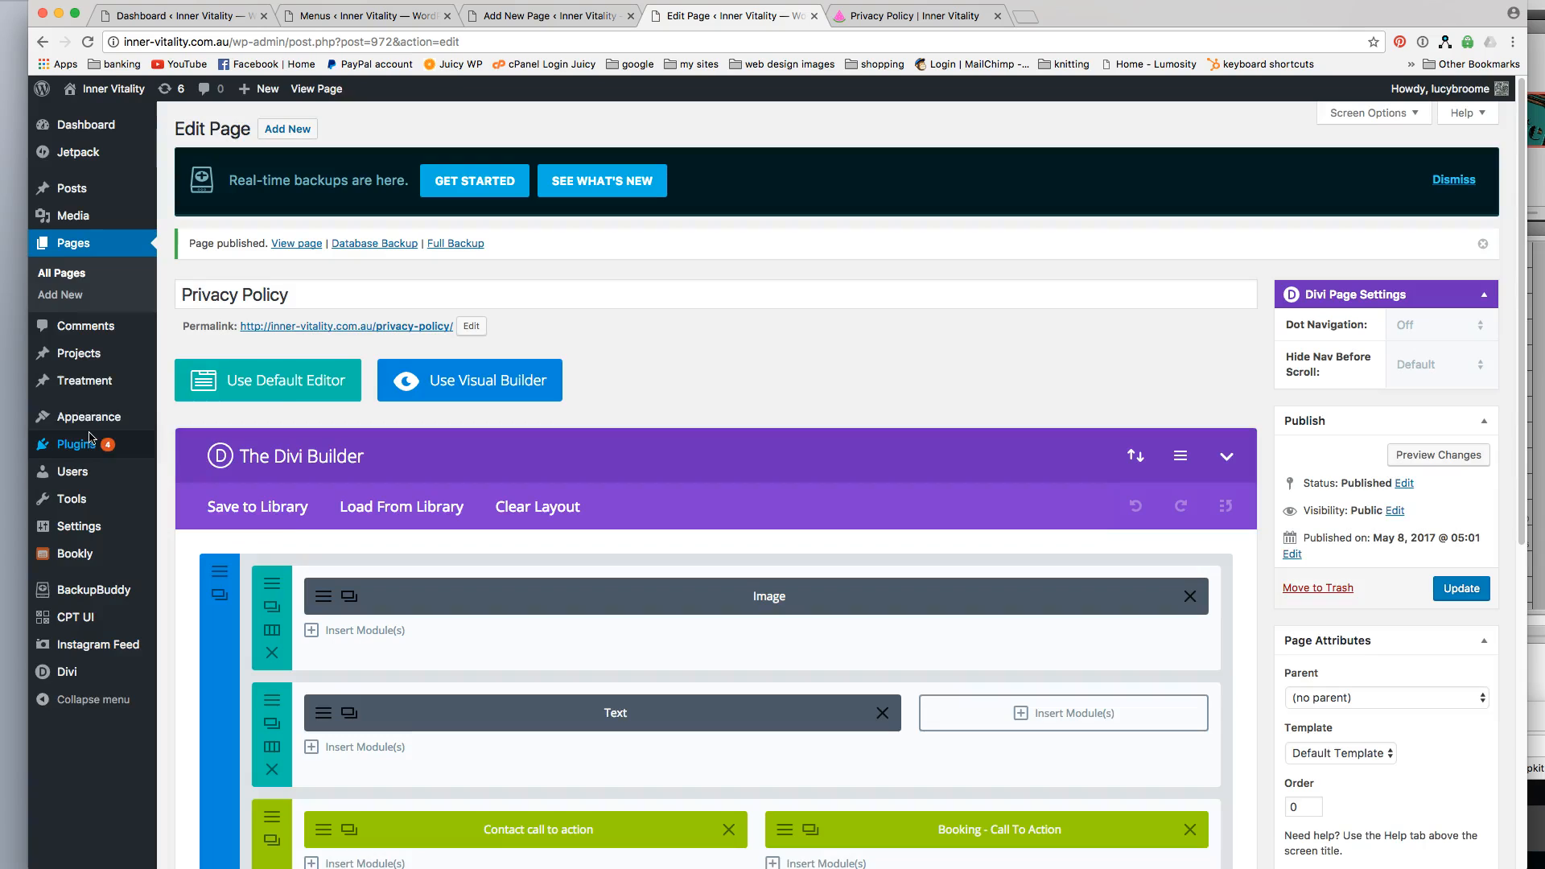
In the site's menu settings, check the theme's menu locations and examine the structure of the existing menu.
mouse_move(84, 433)
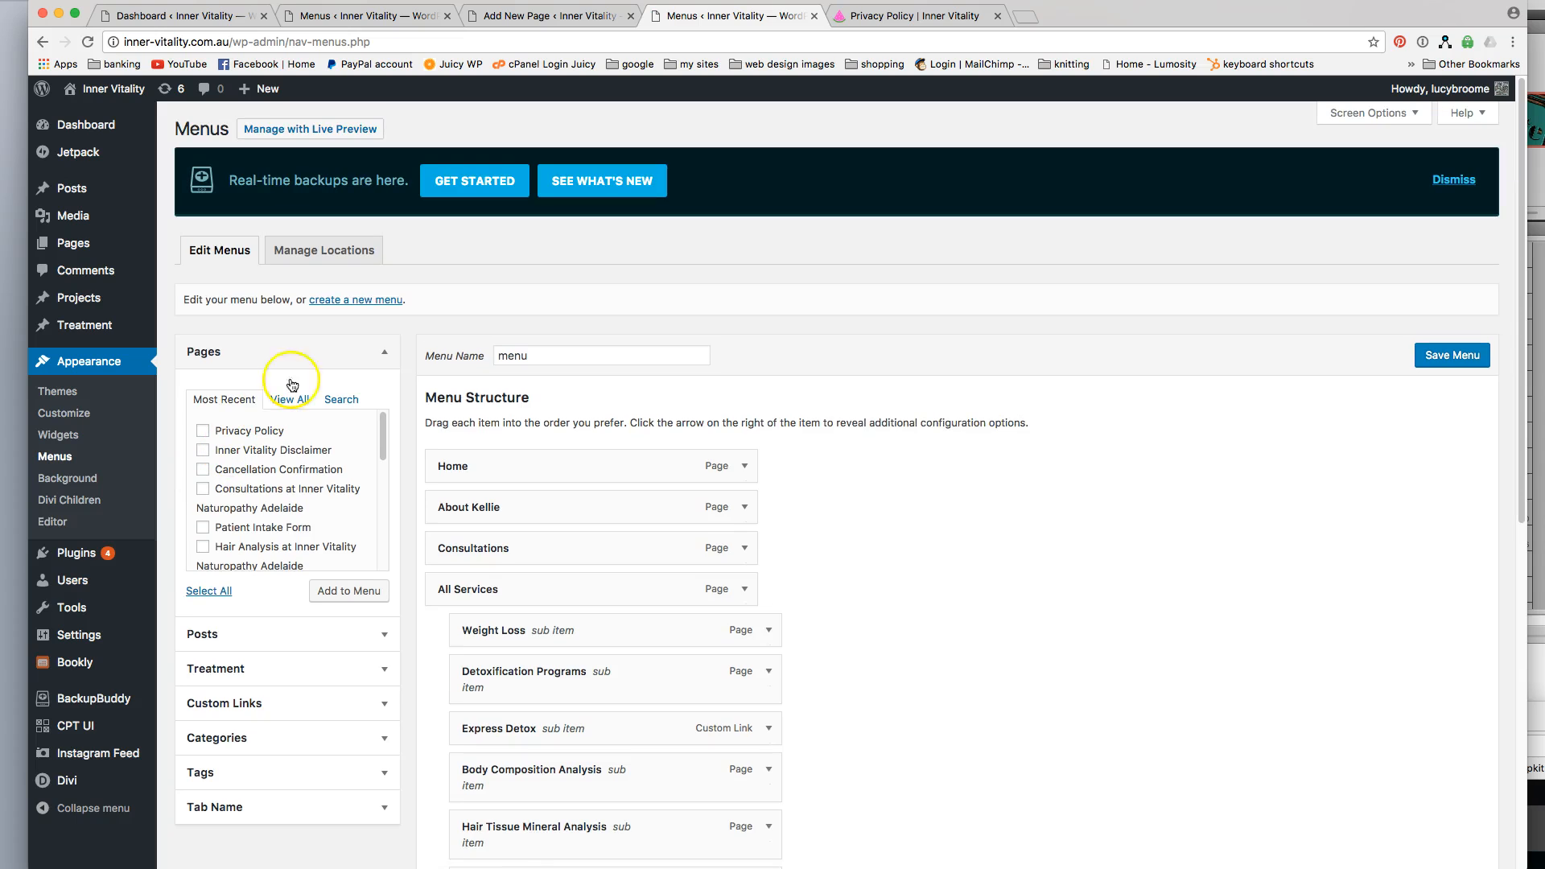
left_click(325, 251)
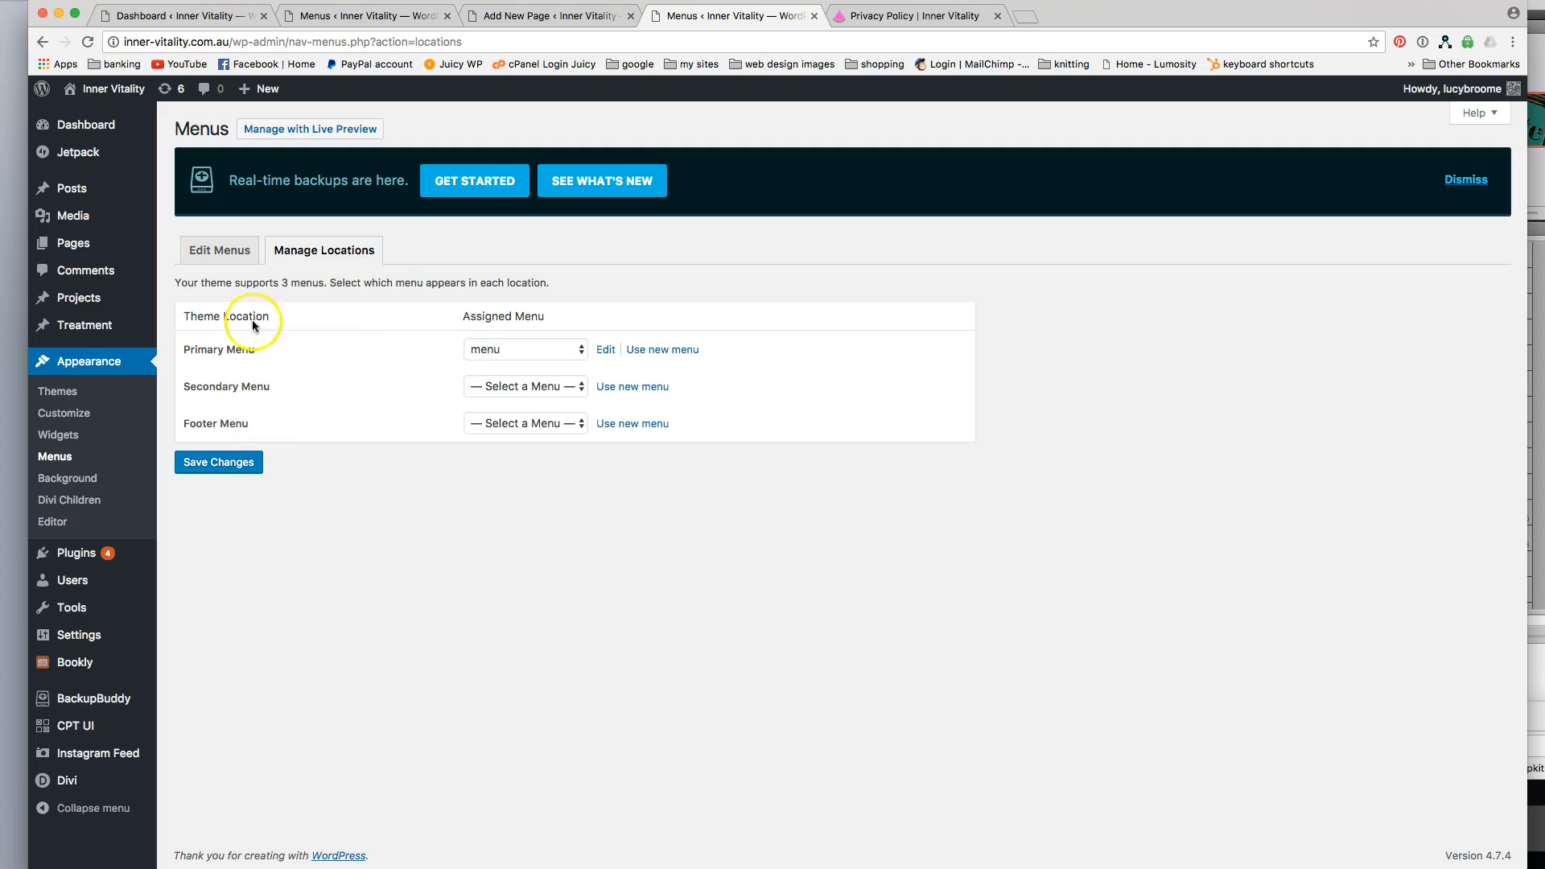
left_click(226, 250)
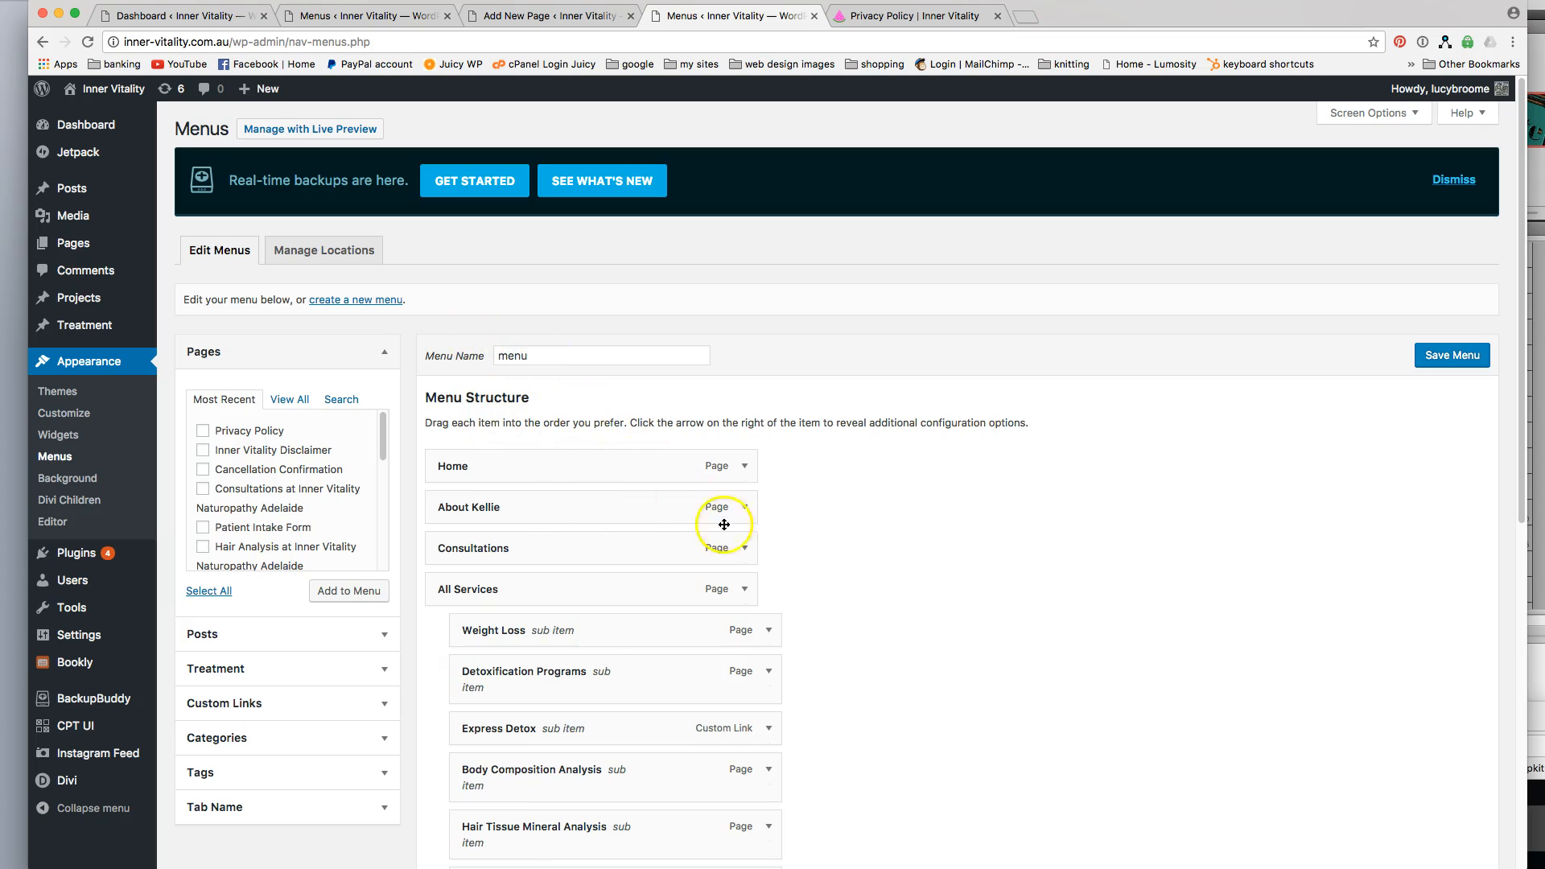
scroll(892, 586, "down", 5)
scroll(892, 587, "up", 3)
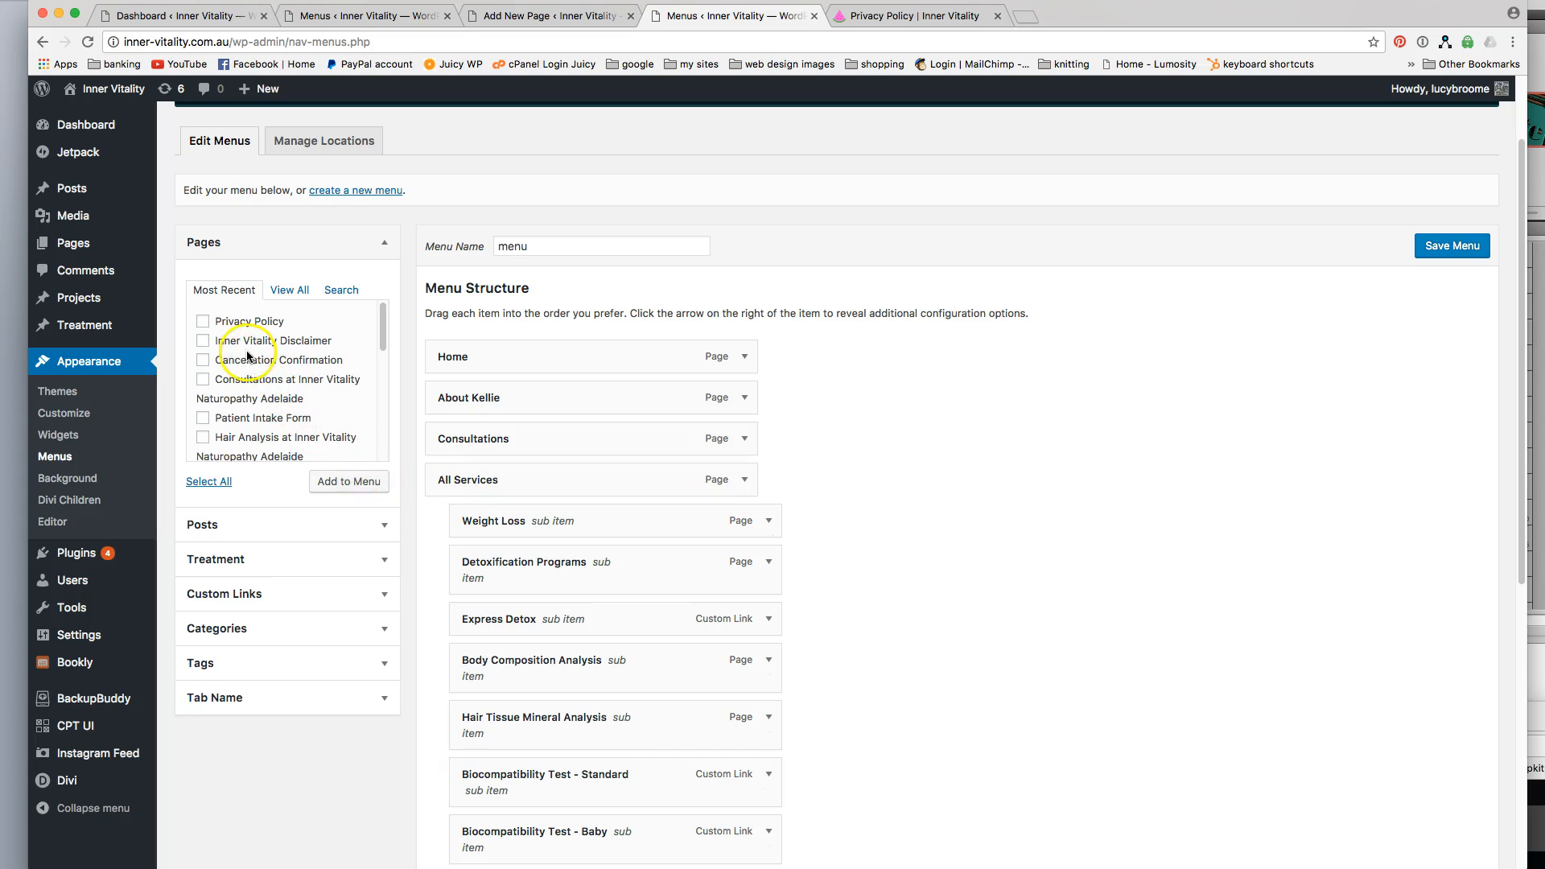
Add the Privacy Policy page to the menu as a sub item of Consultations and save the menu.
left_click(203, 323)
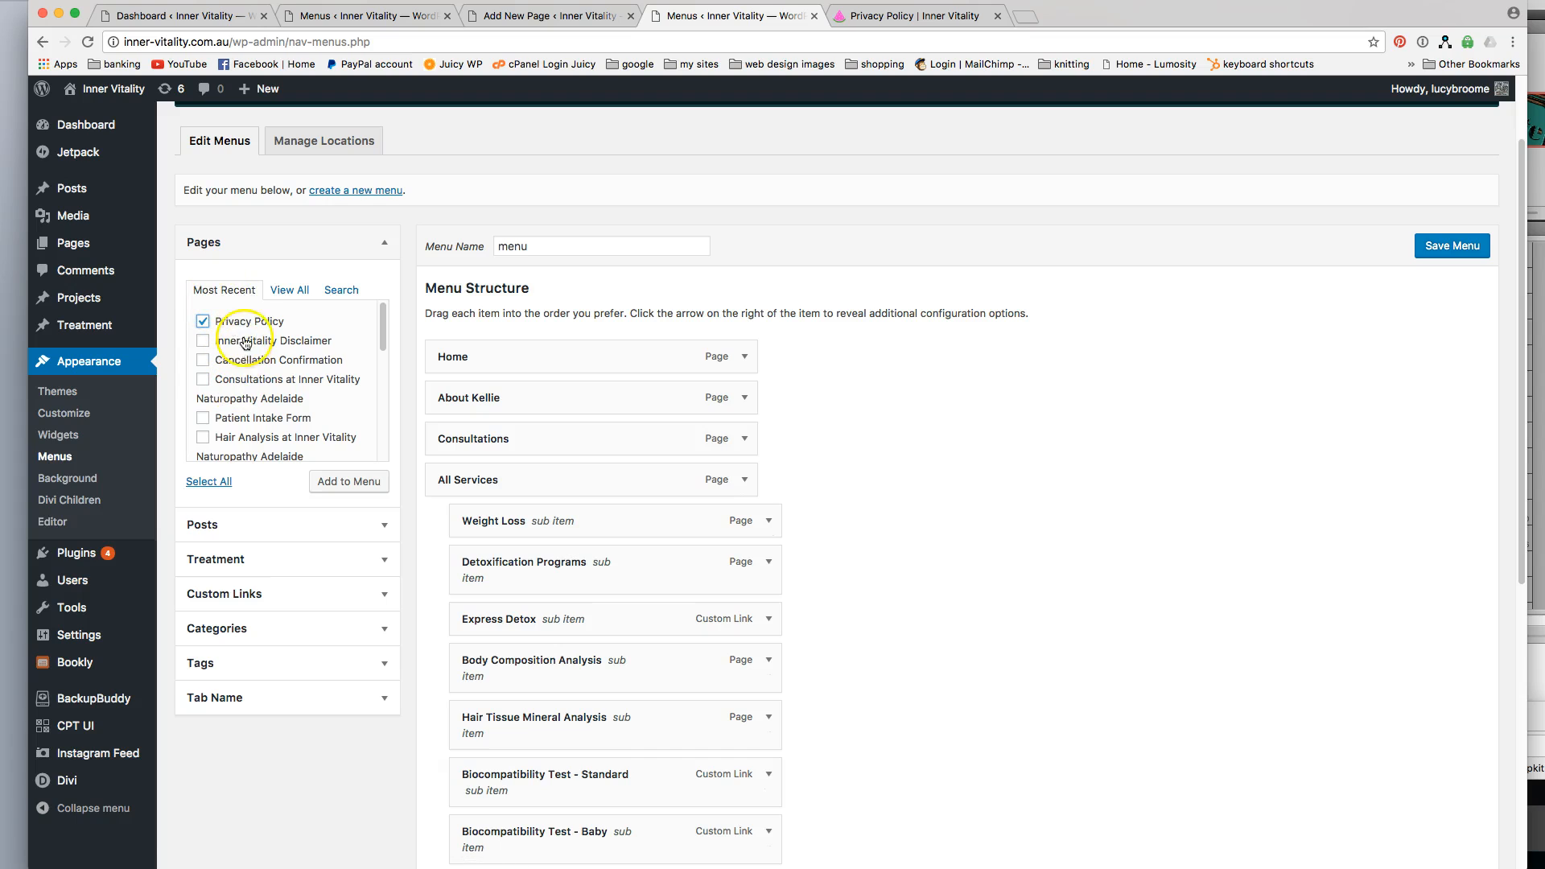
left_click(346, 481)
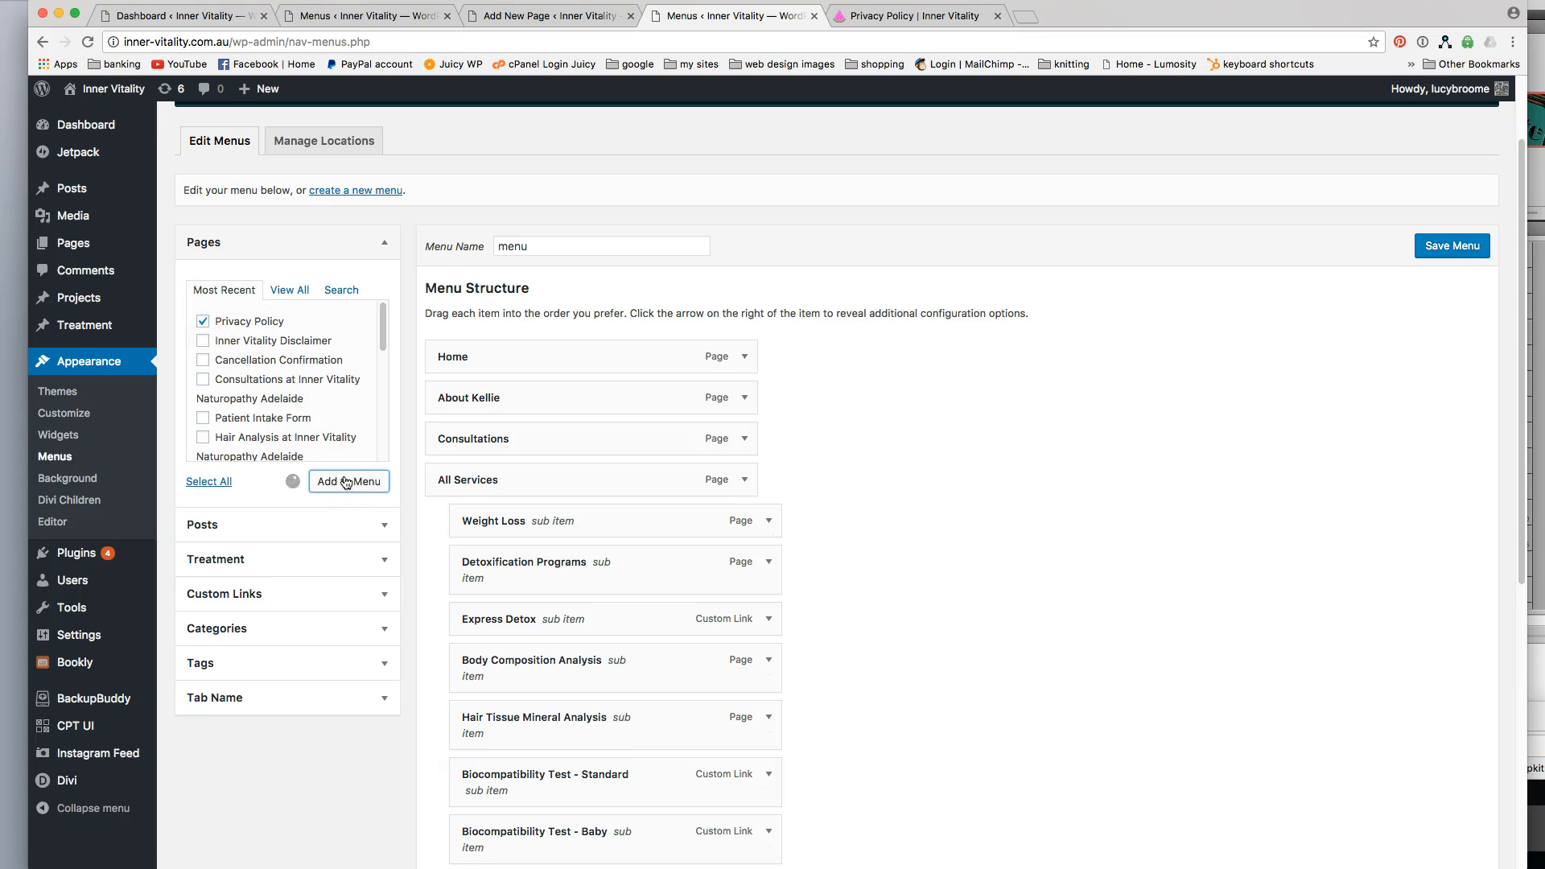
scroll(924, 624, "down", 5)
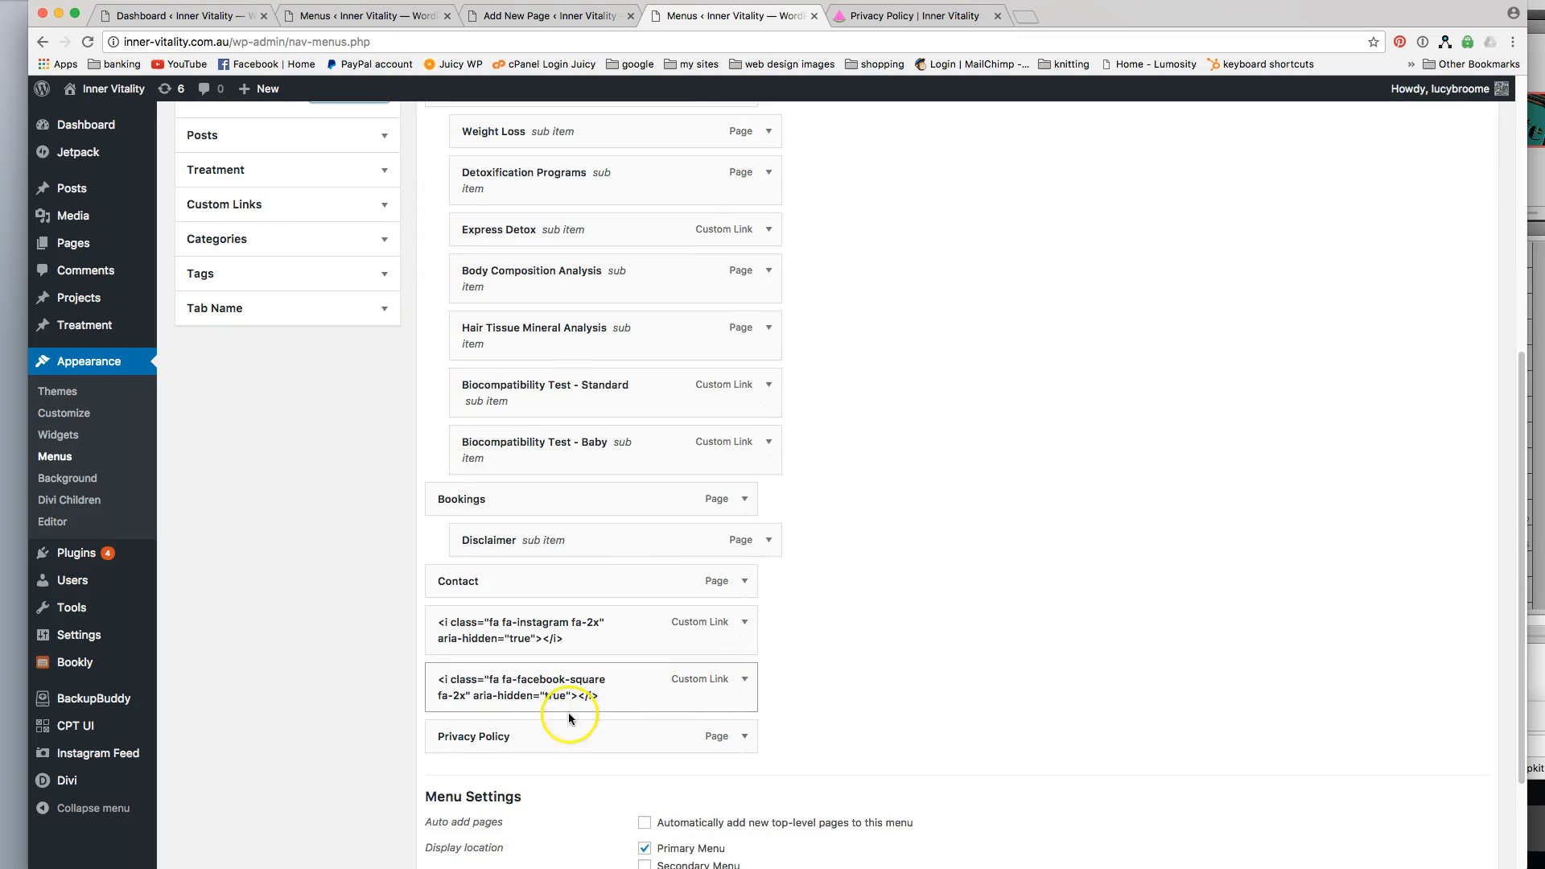
left_click_drag(538, 743, 563, 344)
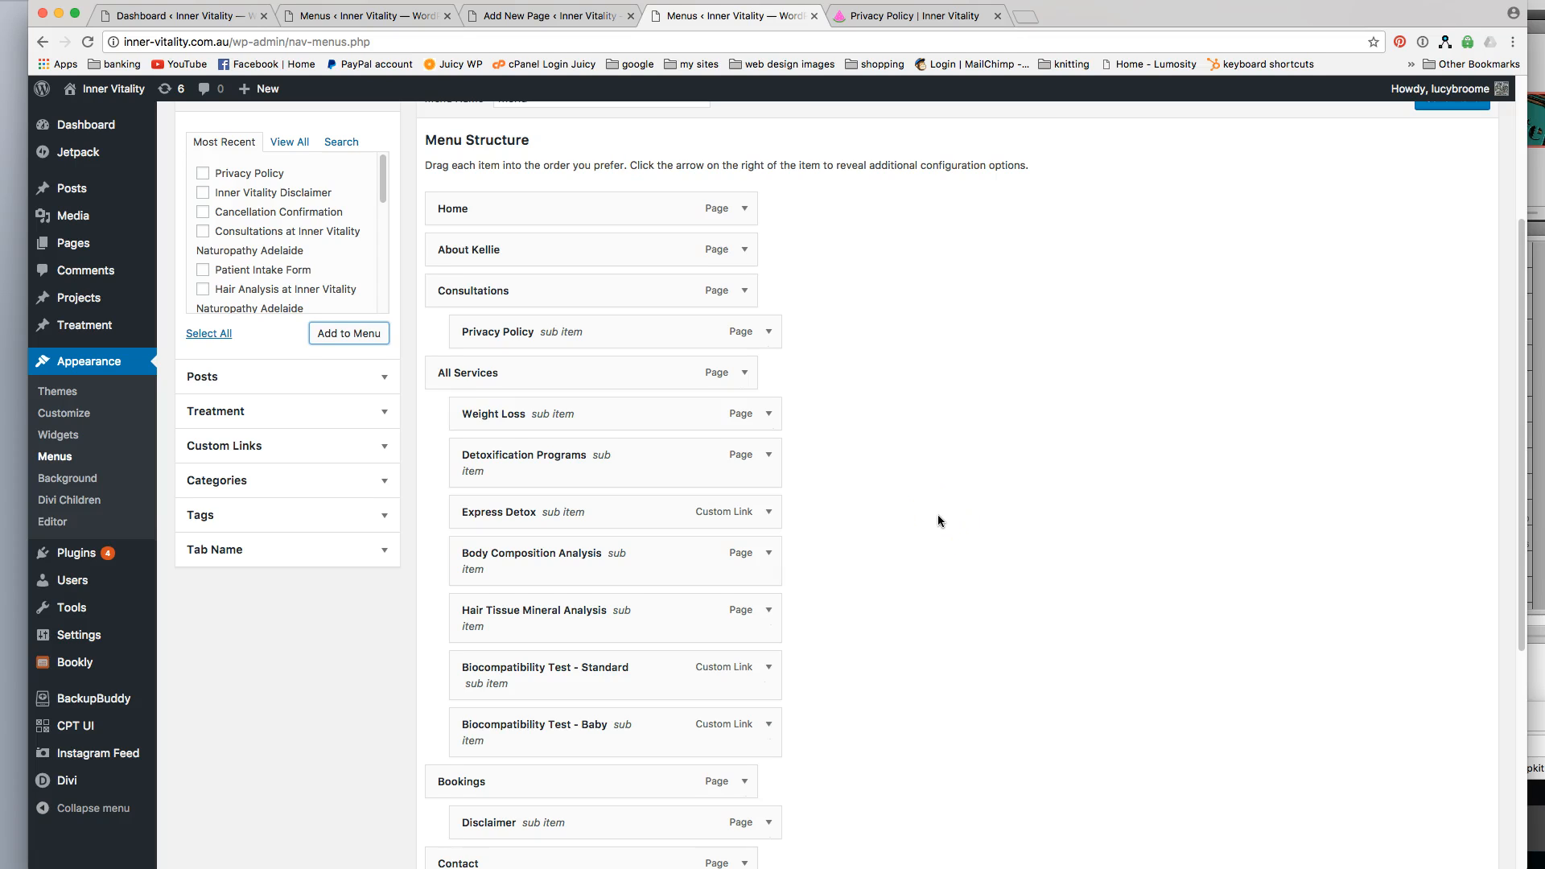
scroll(938, 515, "down", 1)
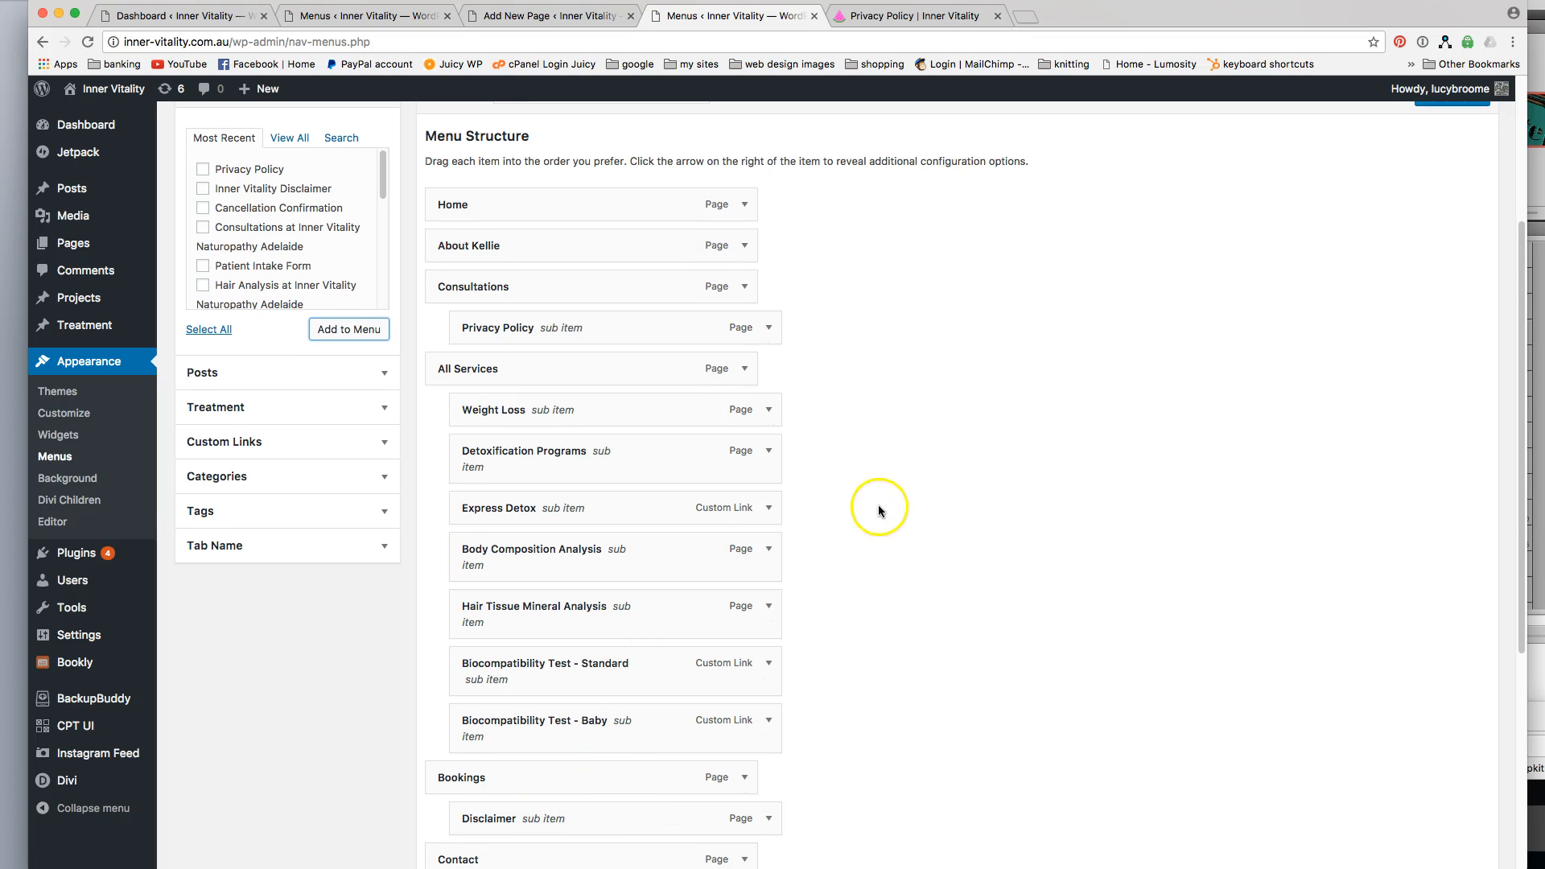
scroll(897, 475, "up", 5)
left_click(1472, 344)
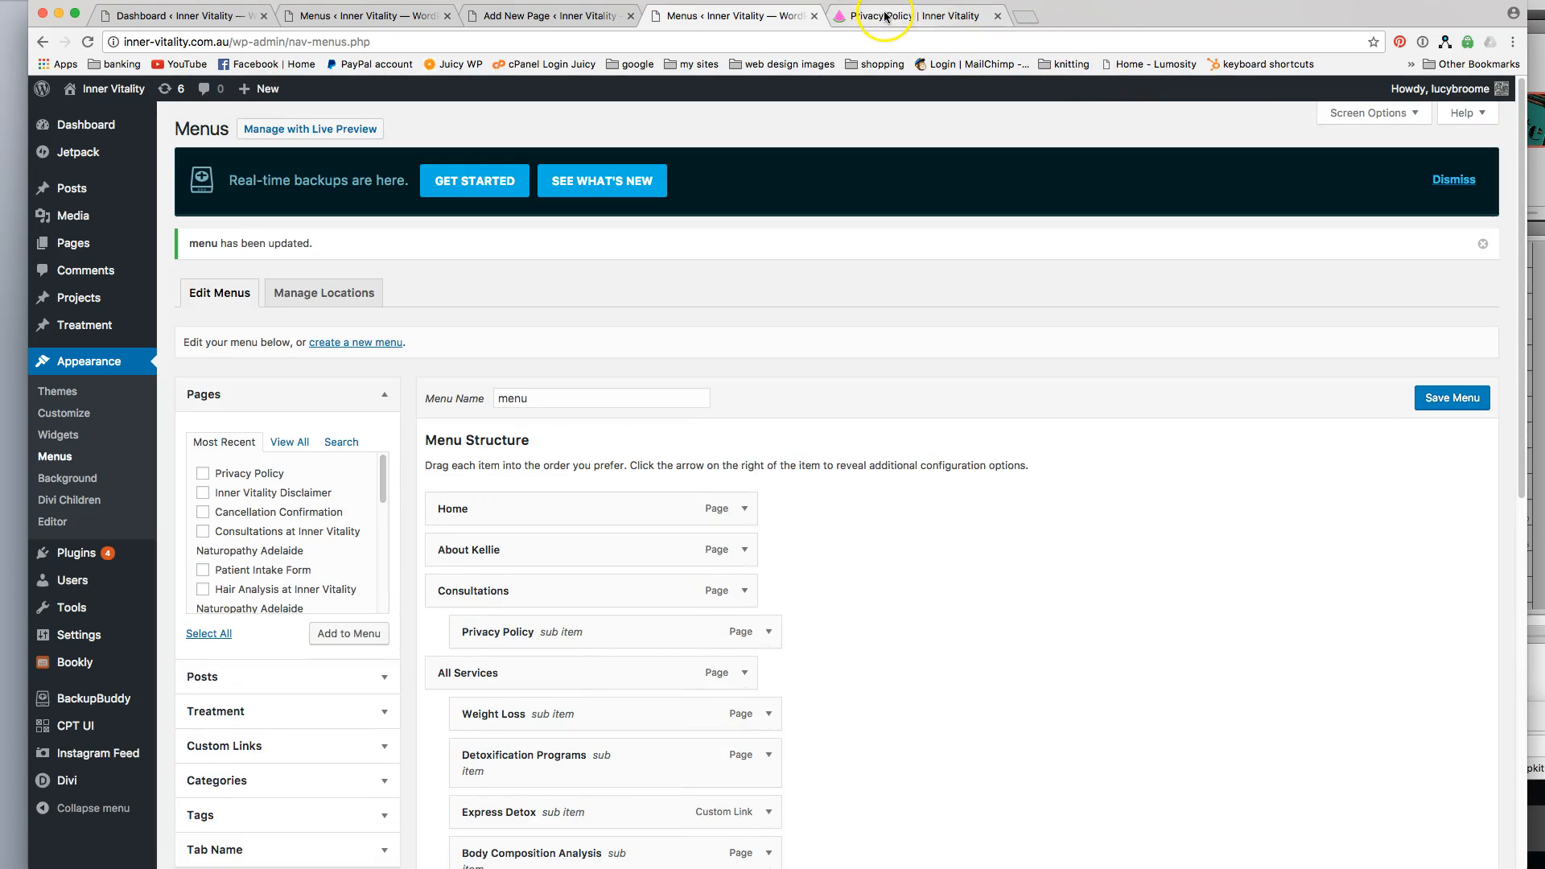
Close the Privacy Policy preview, open the live site's homepage and check the Consultations and Bookings submenus.
left_click(997, 15)
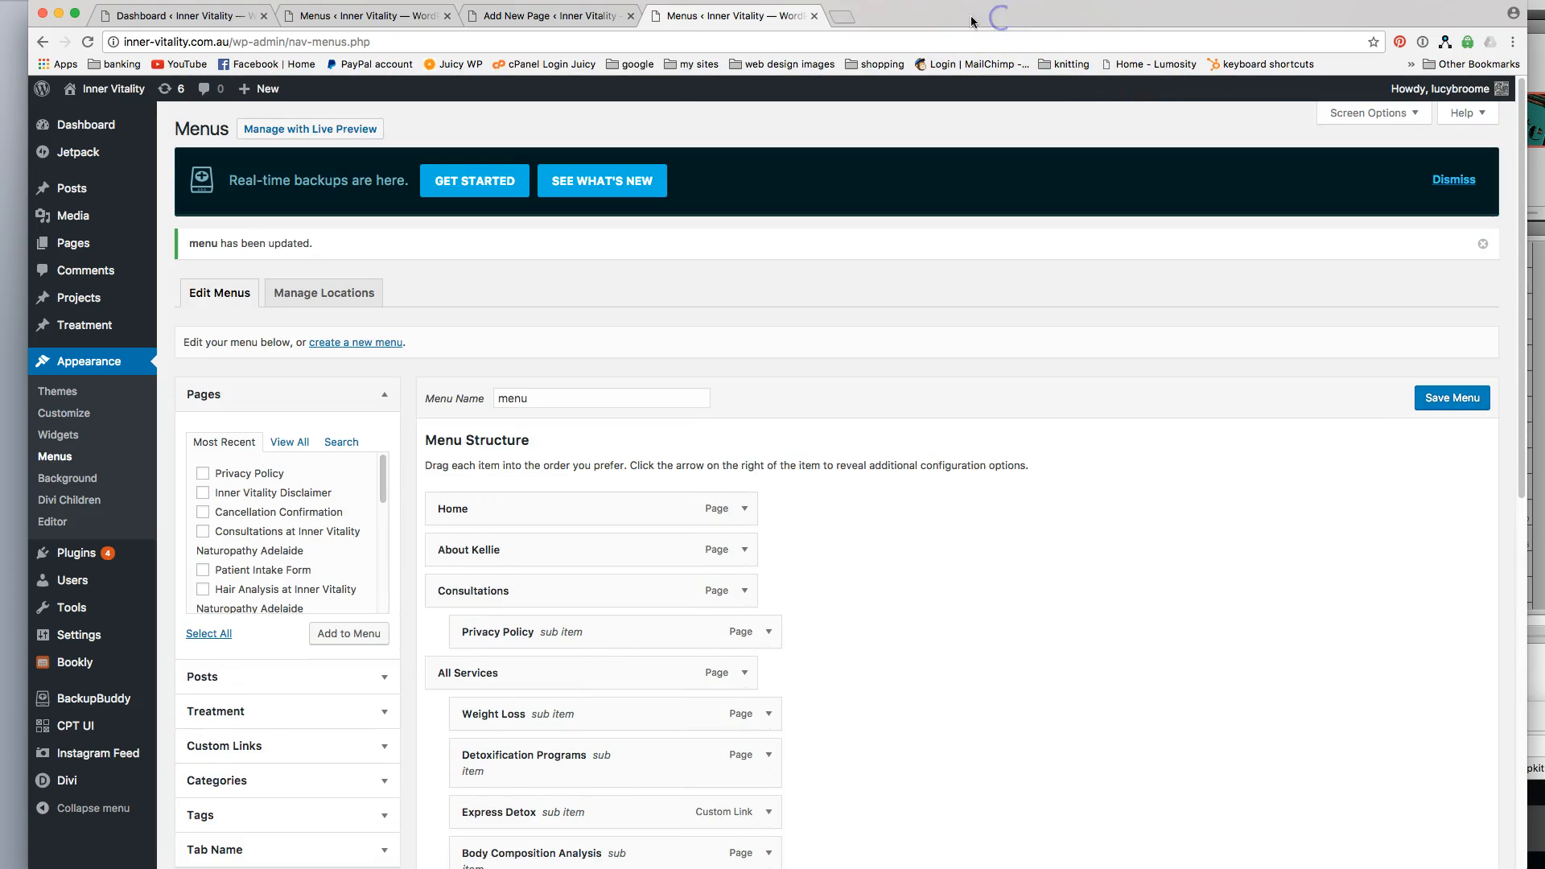
left_click(95, 88)
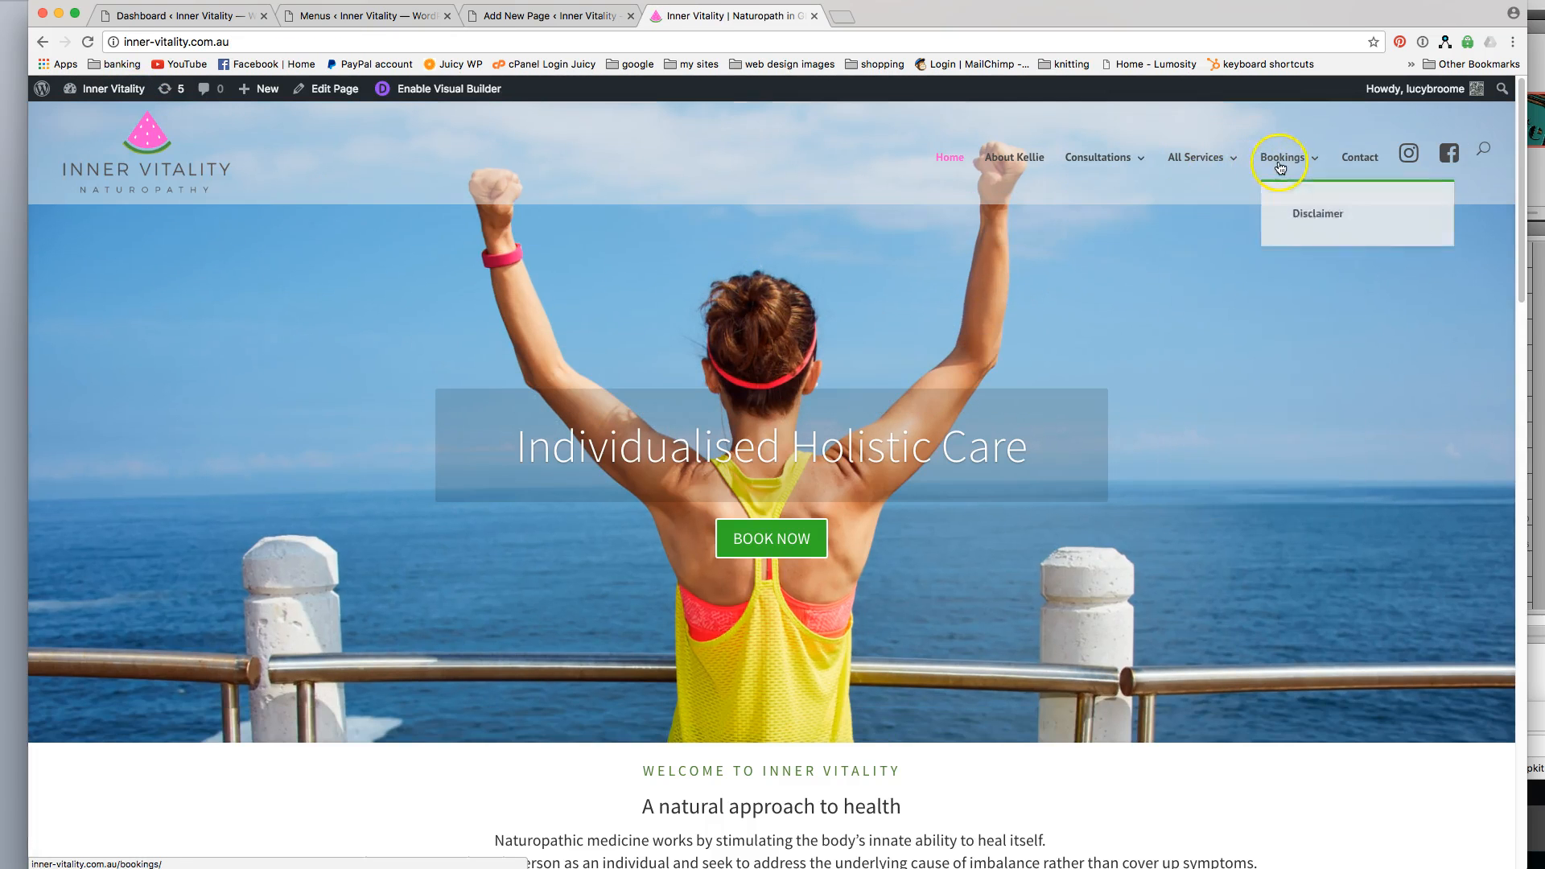
mouse_move(1100, 162)
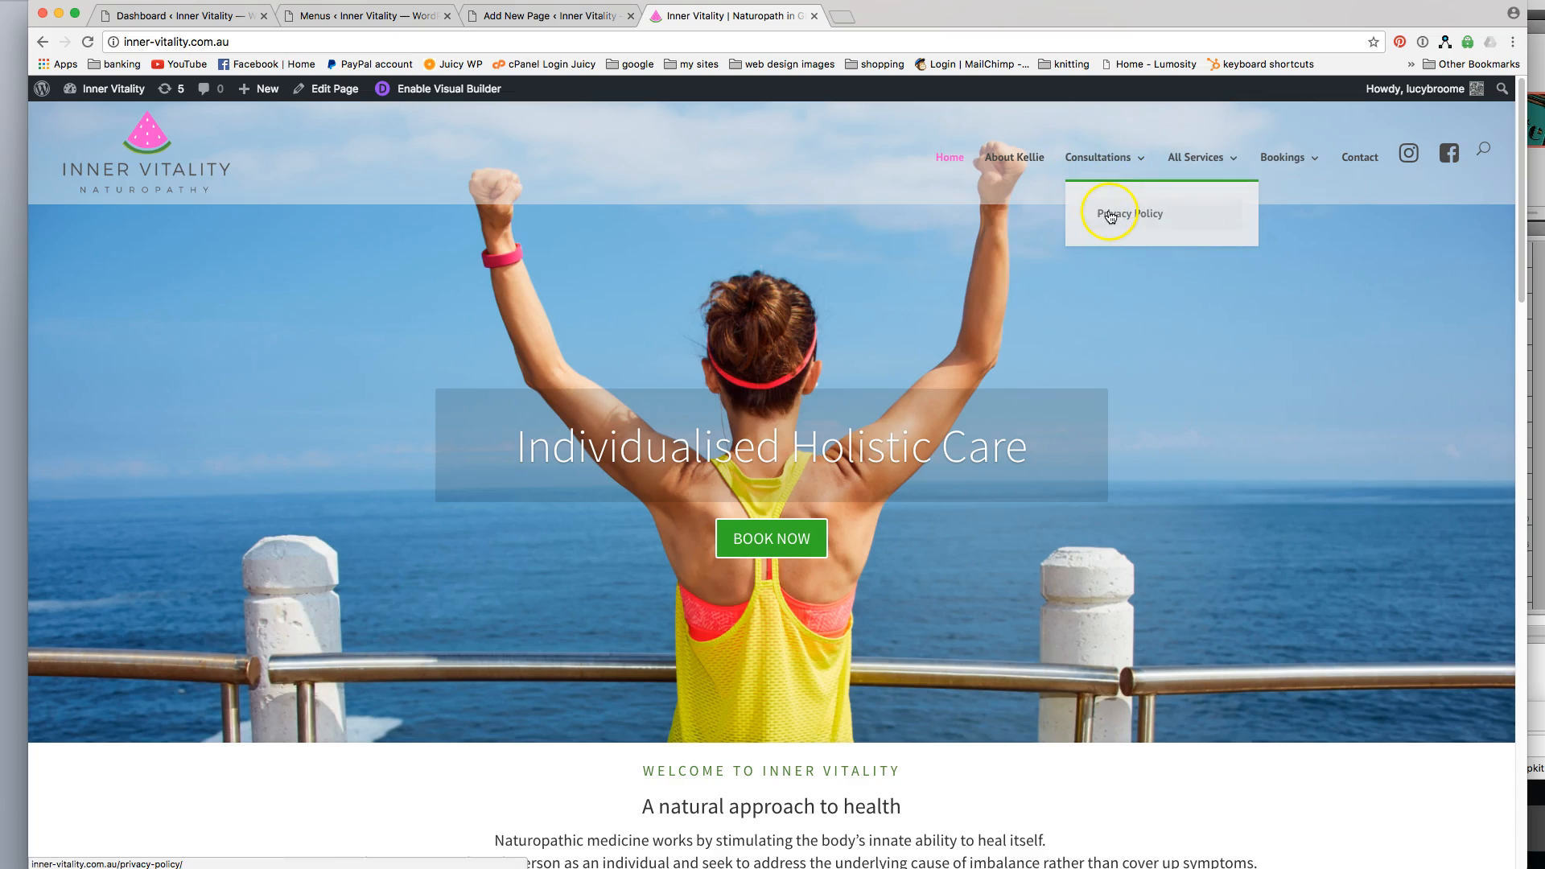
mouse_move(1282, 166)
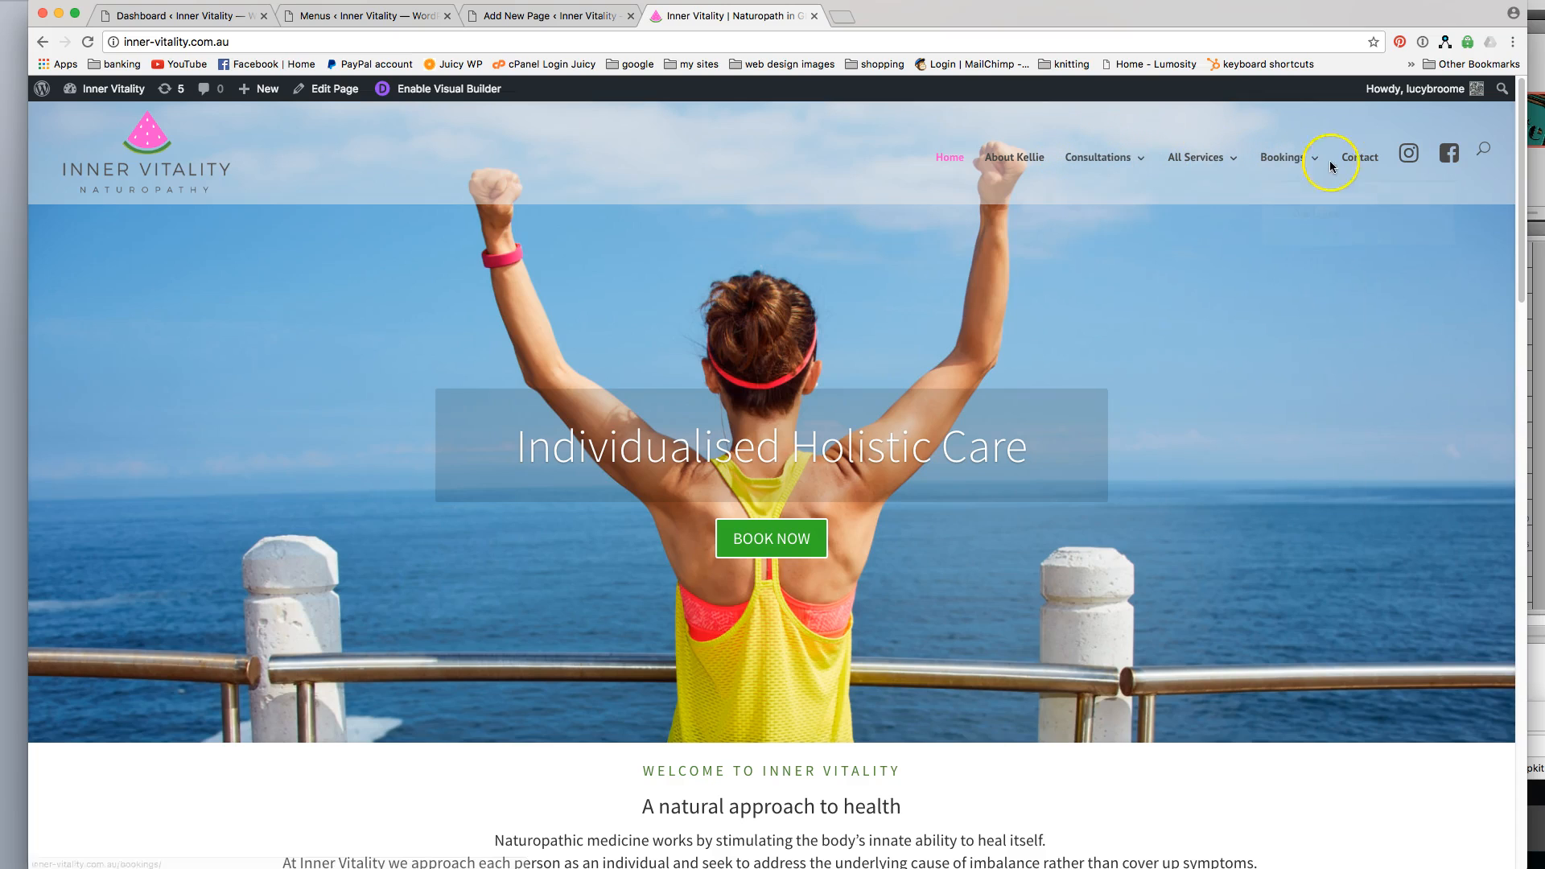
Back in the refreshed menu settings, move the Disclaimer sub item from Bookings to Consultations, below Privacy Policy, and save the menu.
left_click(369, 15)
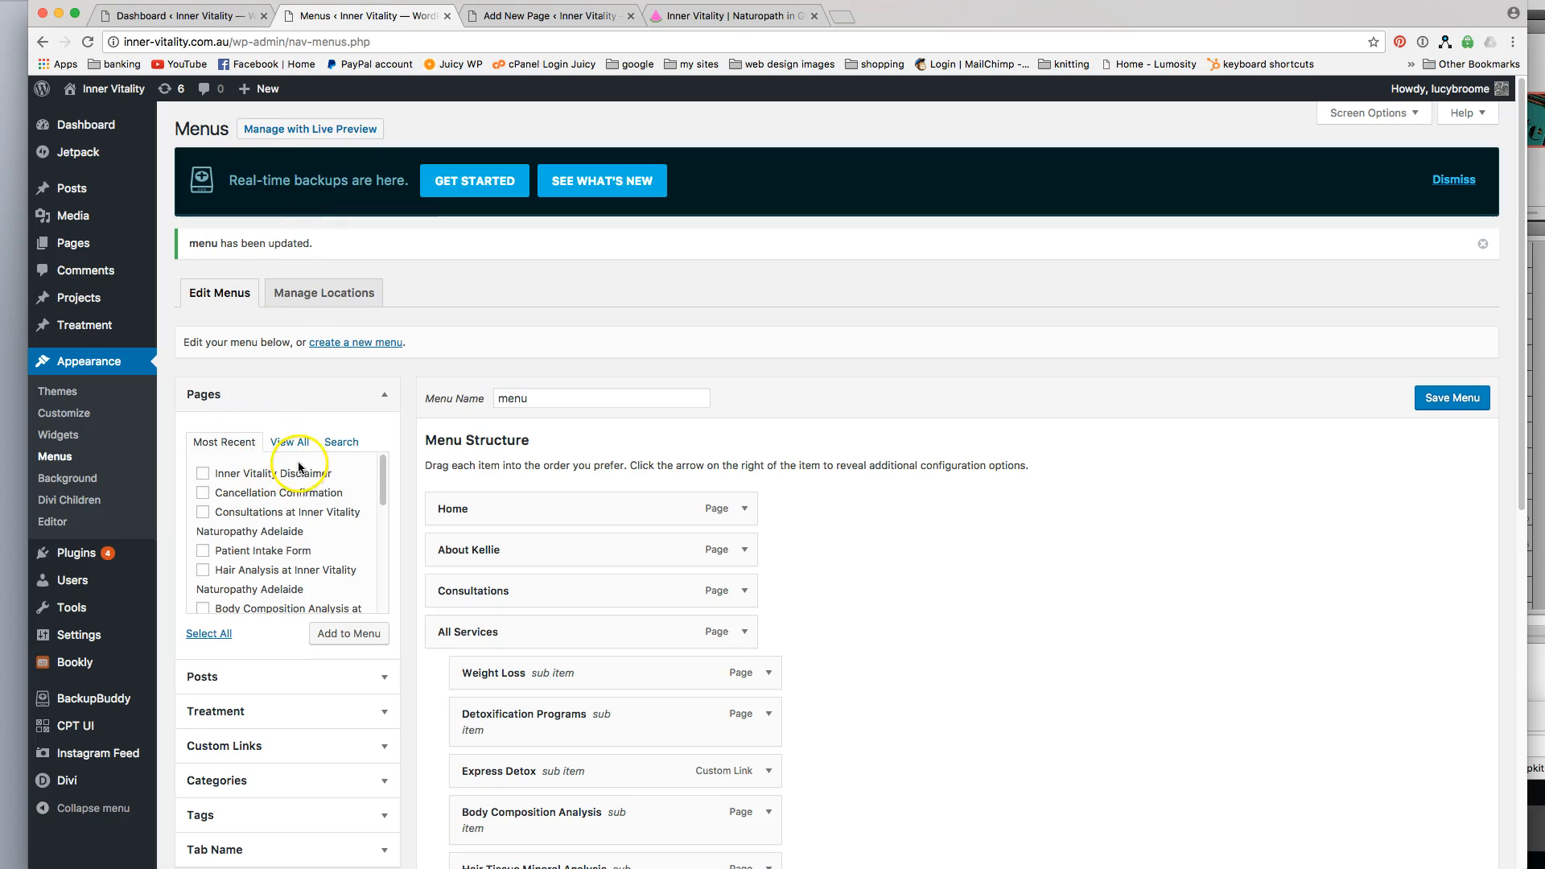
left_click(322, 444)
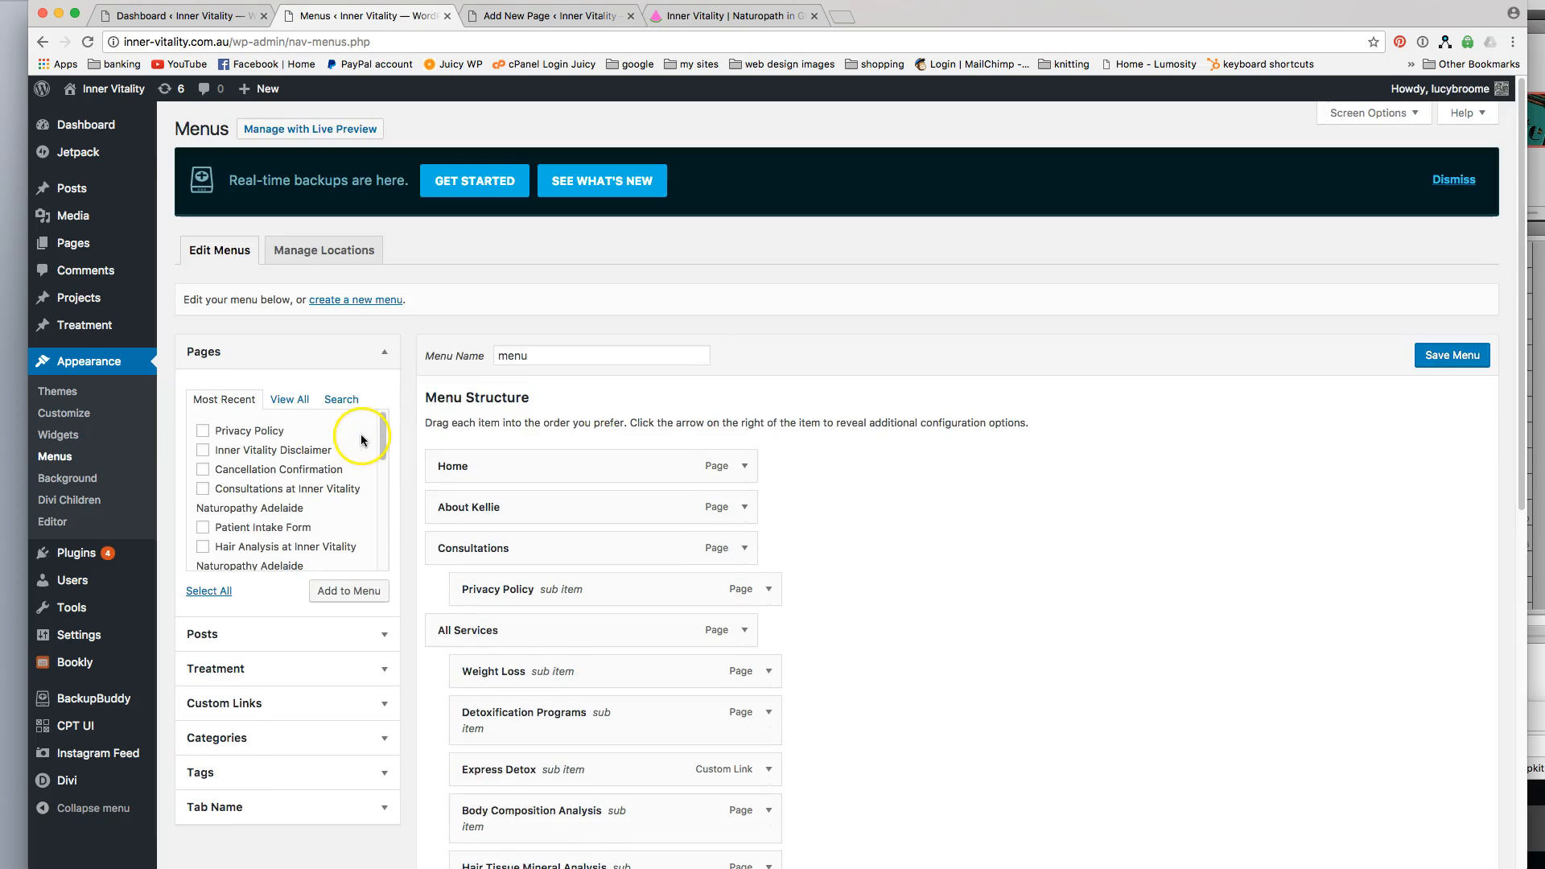
scroll(821, 595, "down", 5)
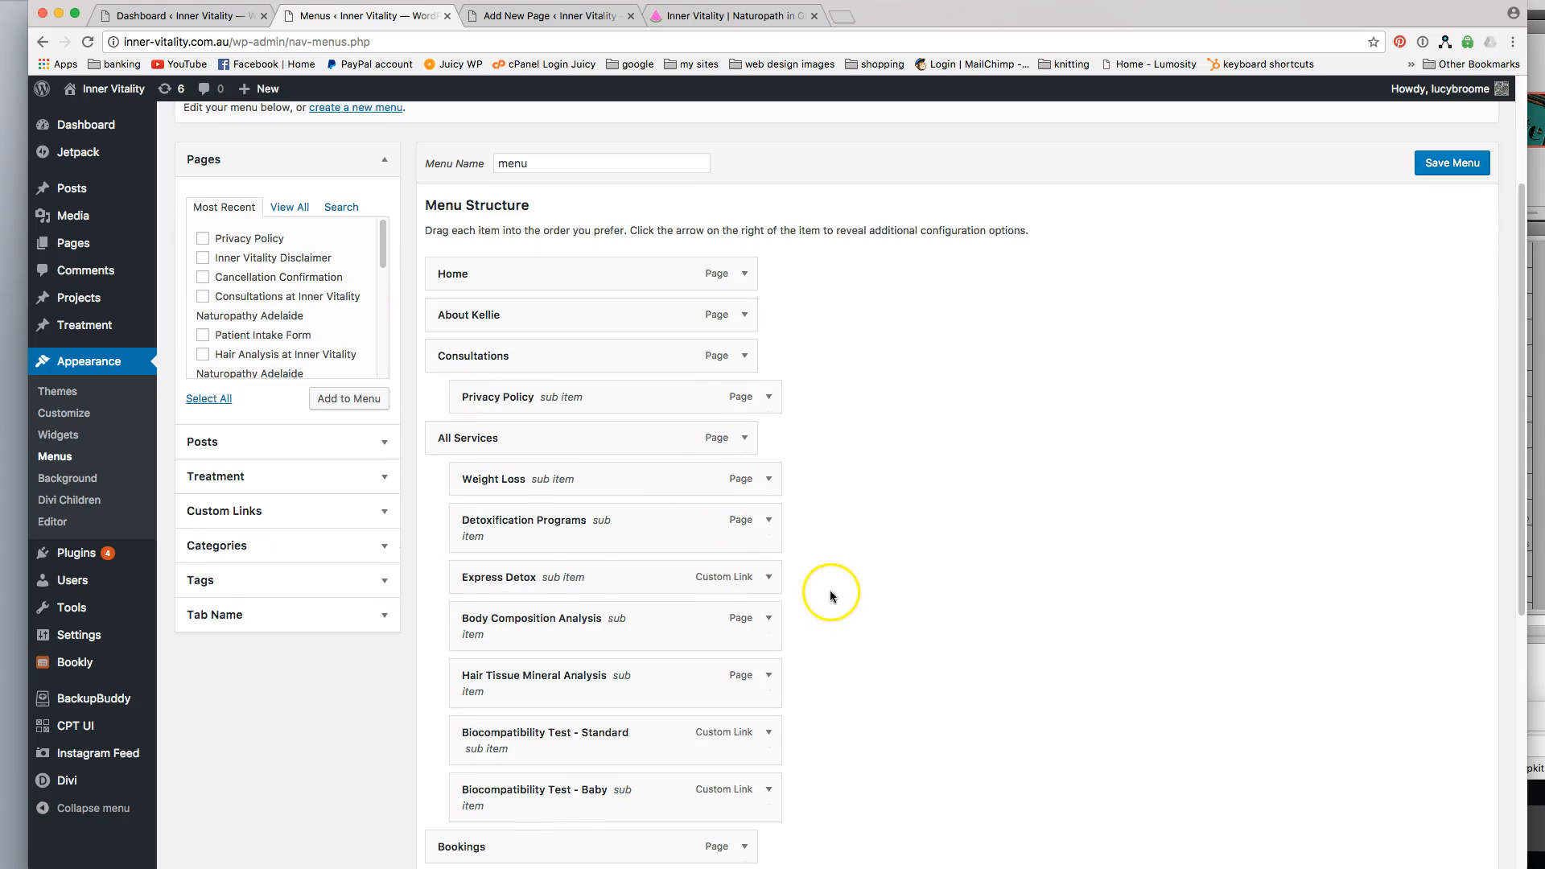
scroll(775, 690, "down", 2)
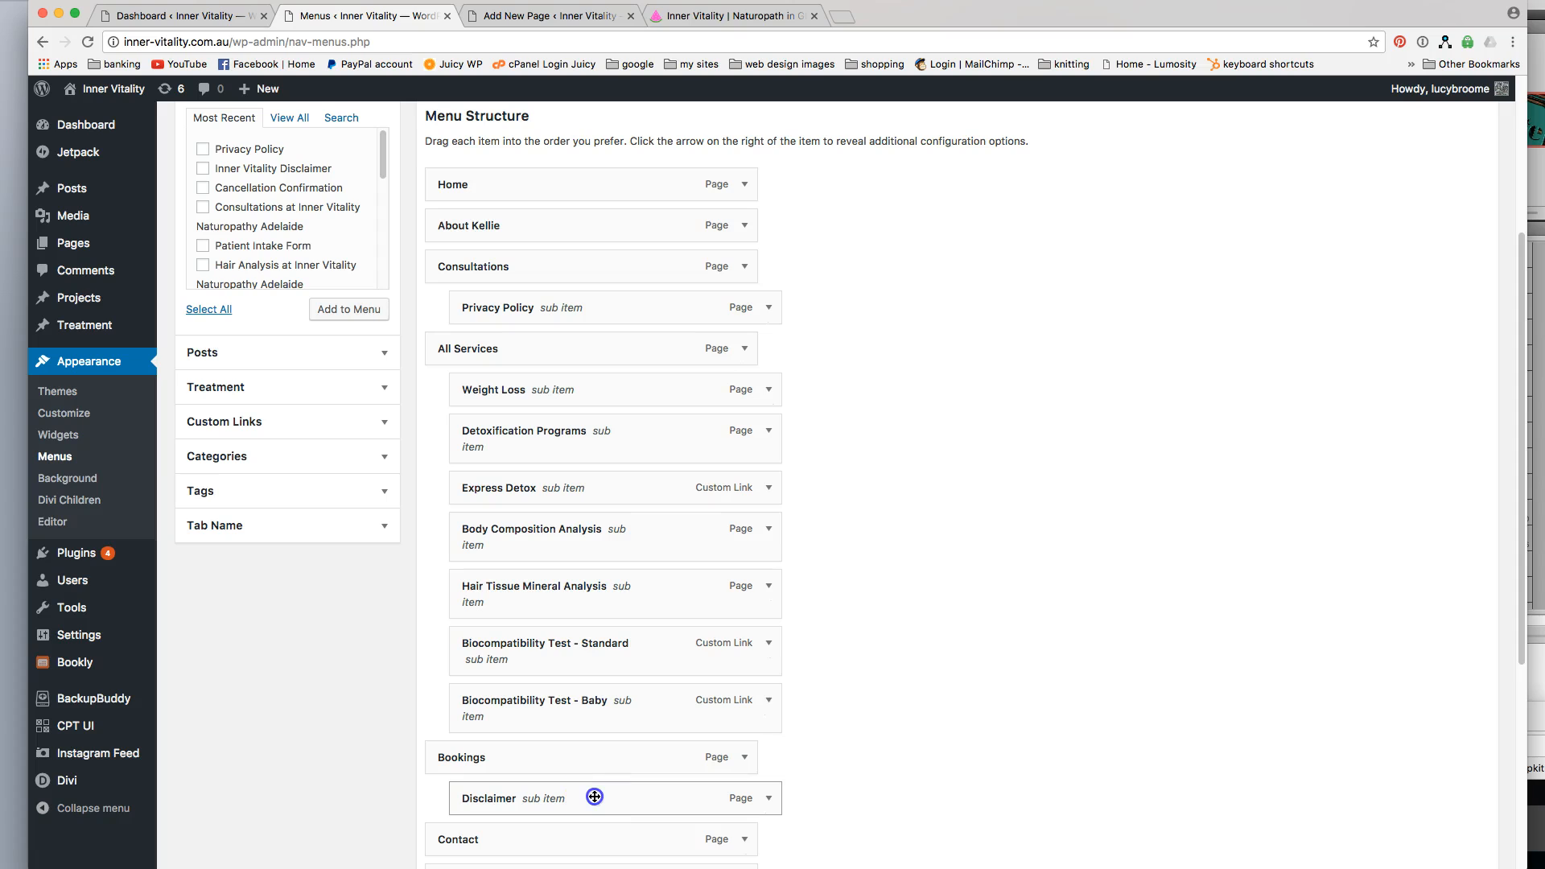
left_click_drag(594, 797, 595, 348)
scroll(992, 442, "down", 5)
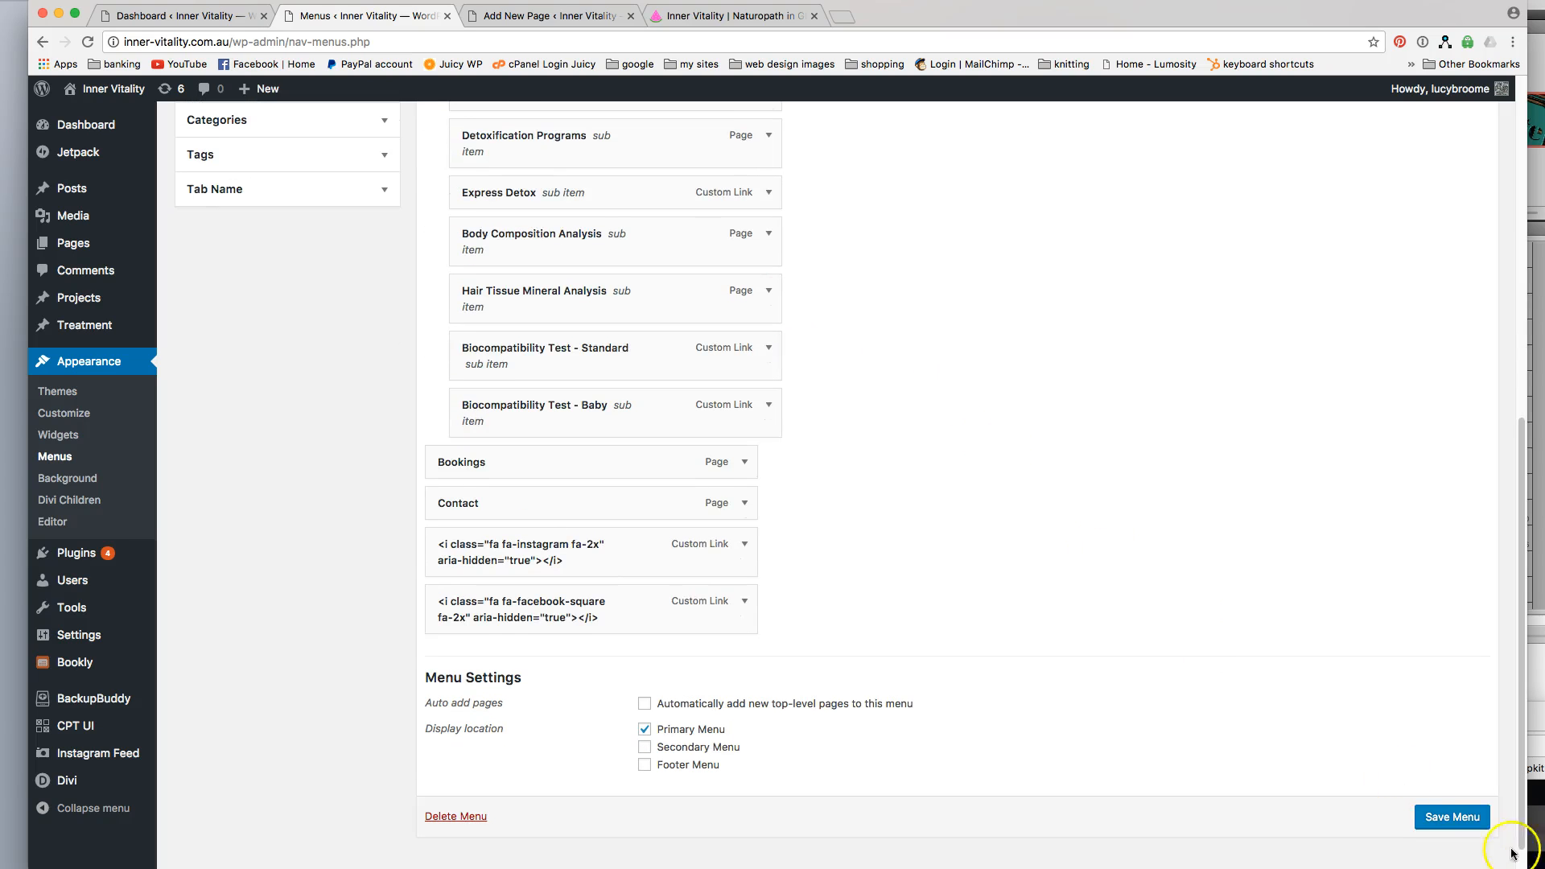
left_click(1452, 818)
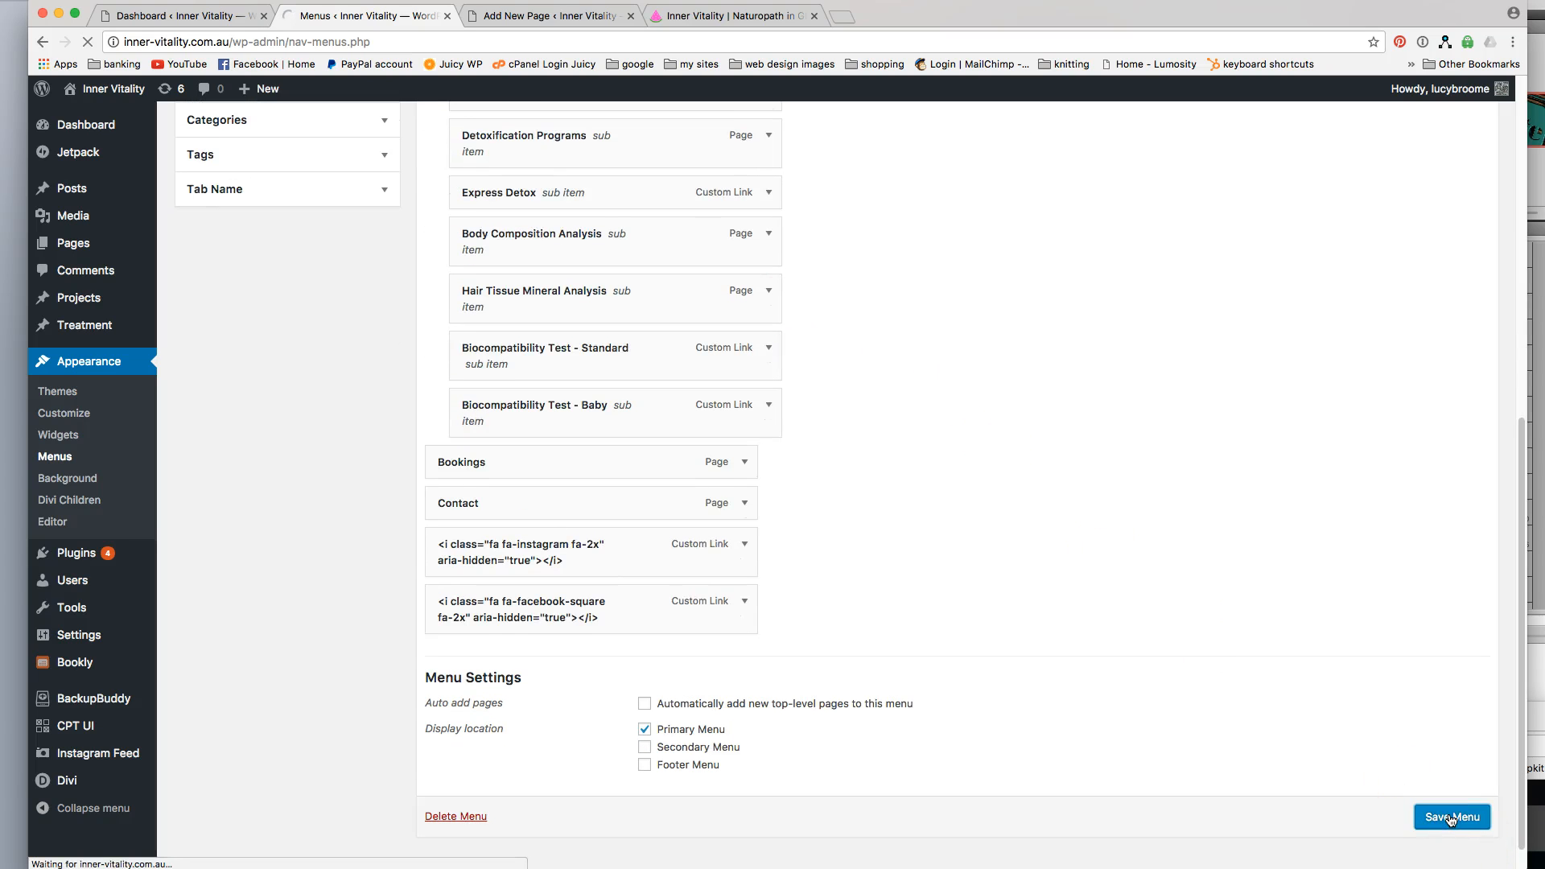